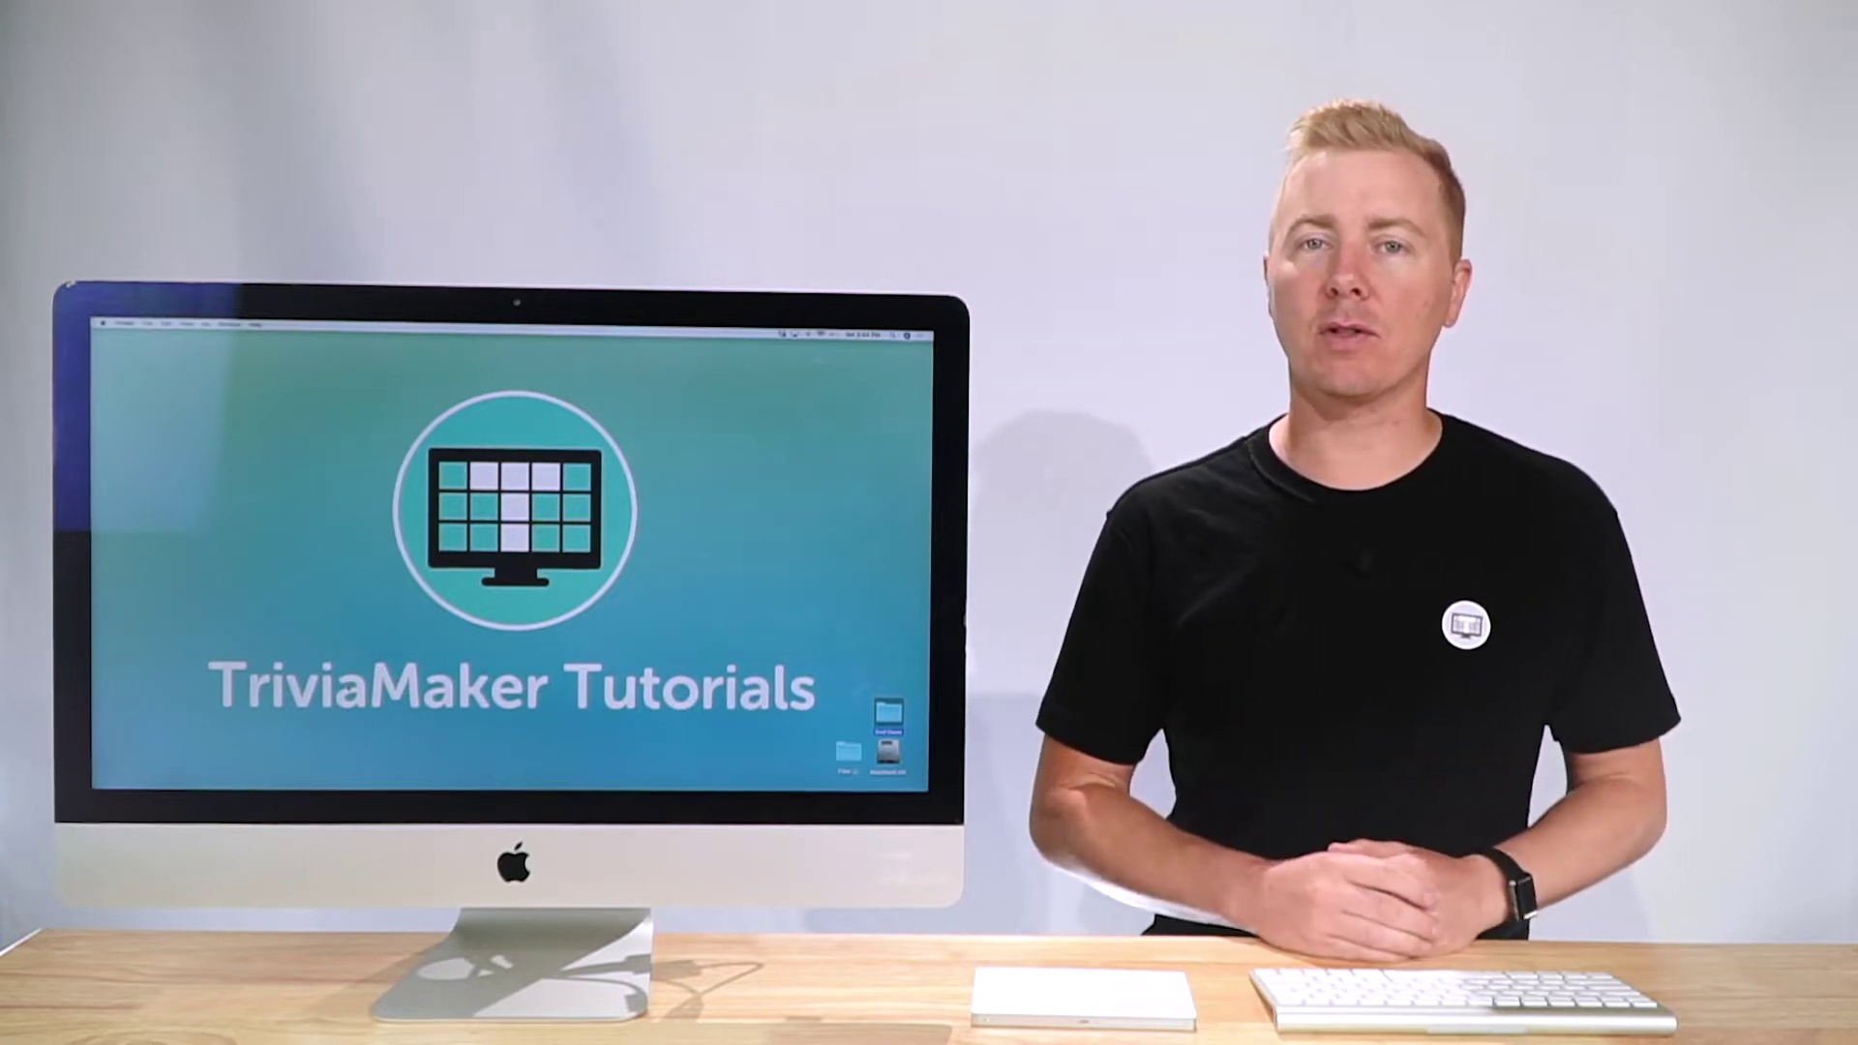
Switch desktops to the full-screen browser showing the TriviaMaker homepage
{"action": "key", "text": "ctrl+Right"}
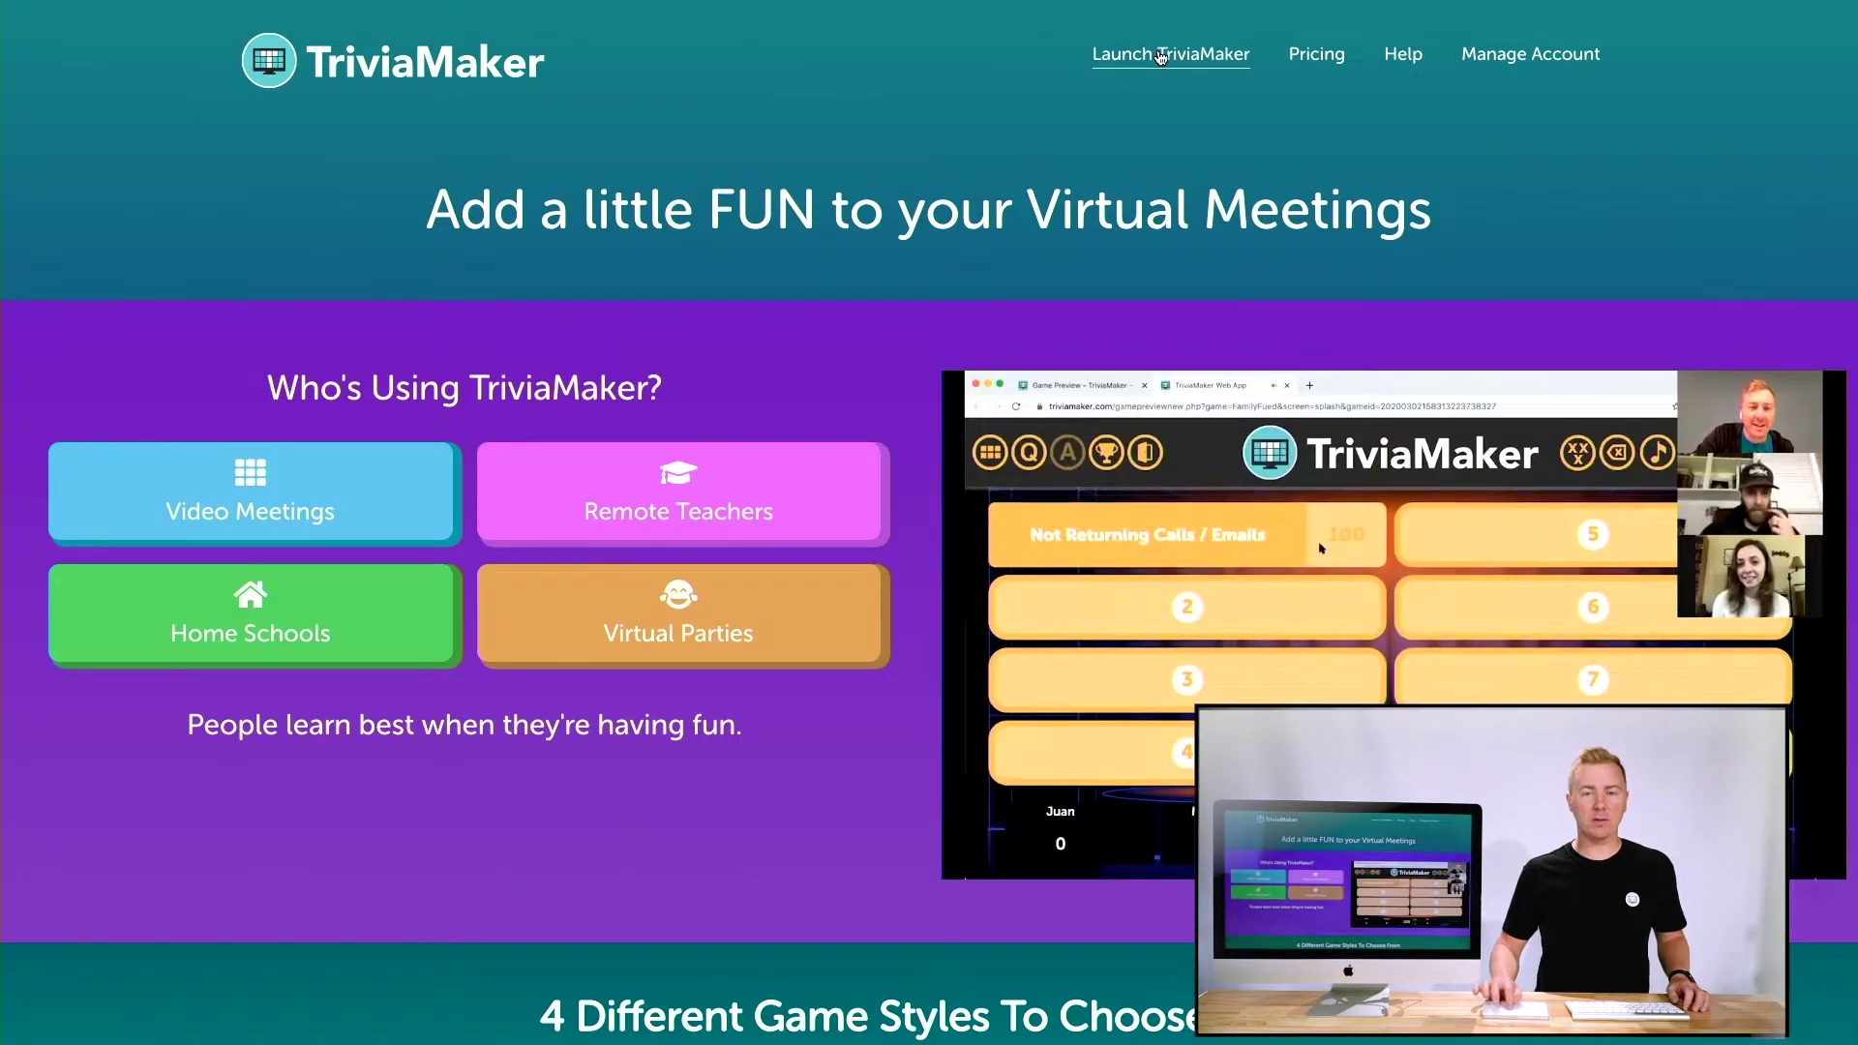
Launch TriviaMaker and start a new quiz in the Wheel game style
{"action": "left_click", "coordinate": [1160, 57]}
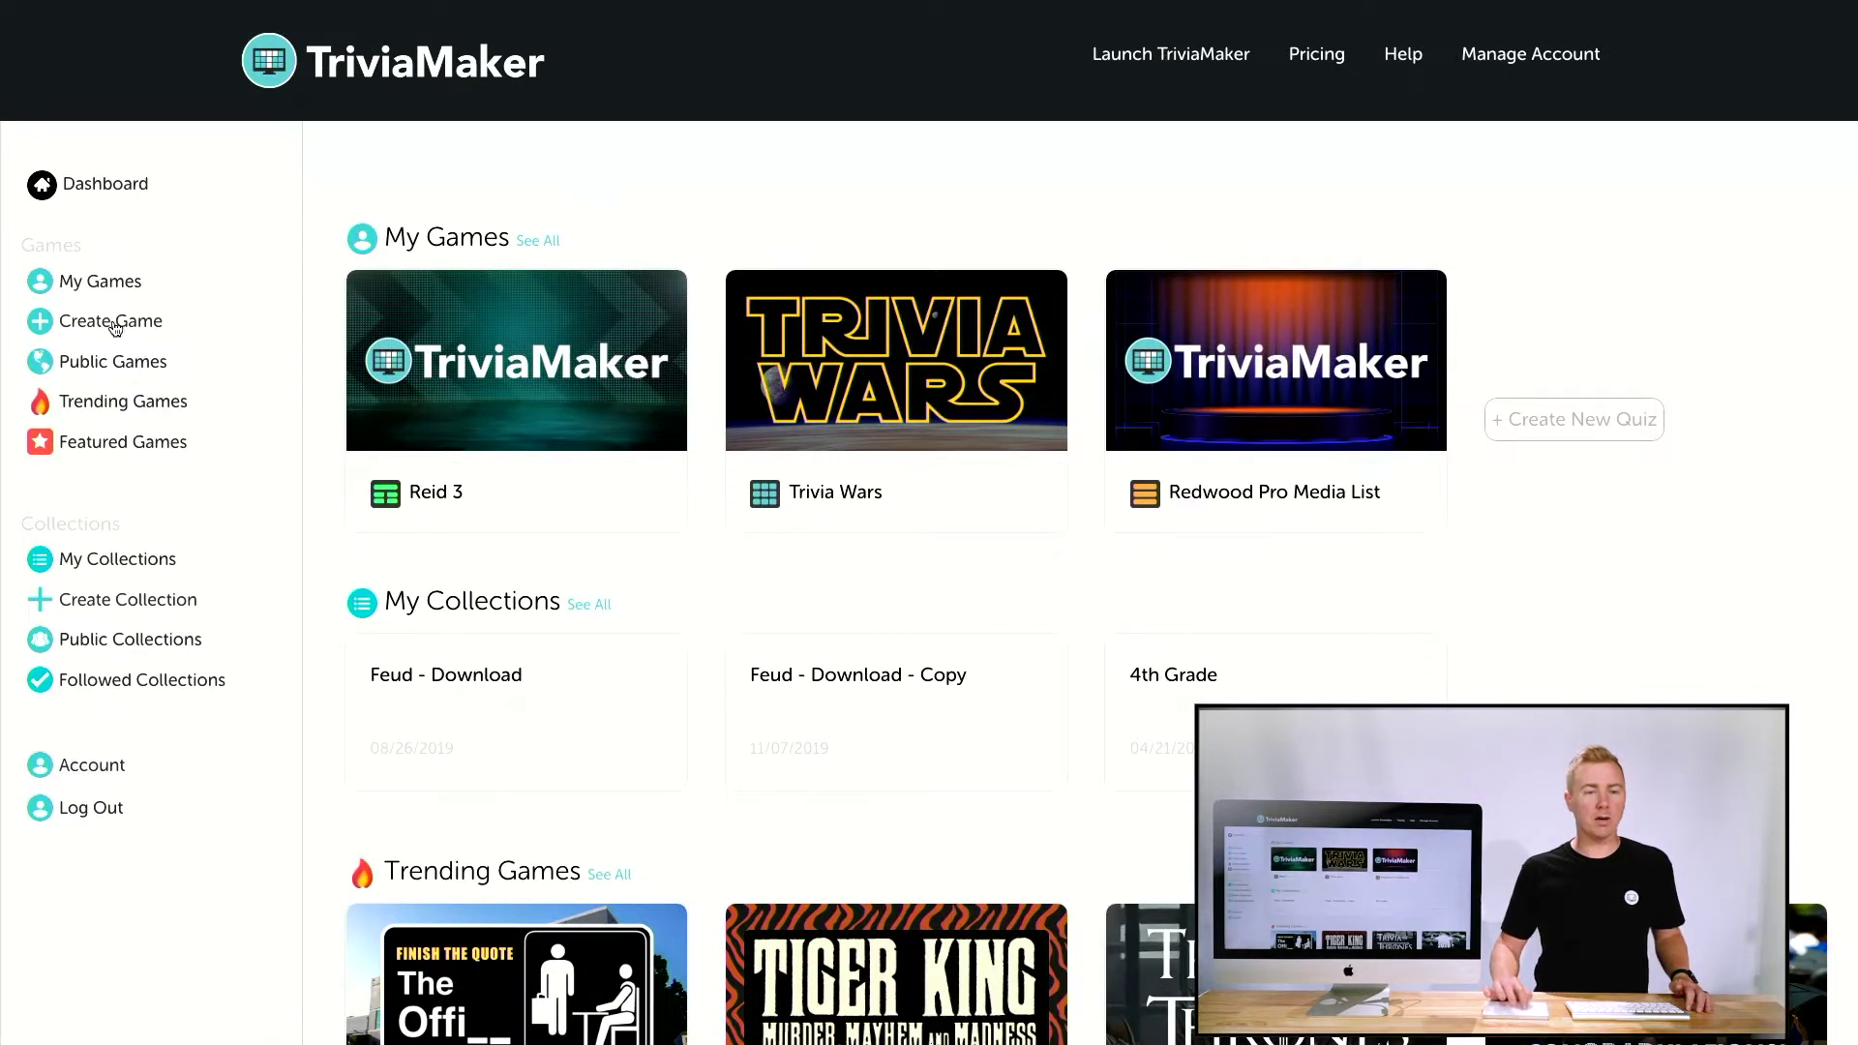
{"action": "left_click", "coordinate": [1567, 424]}
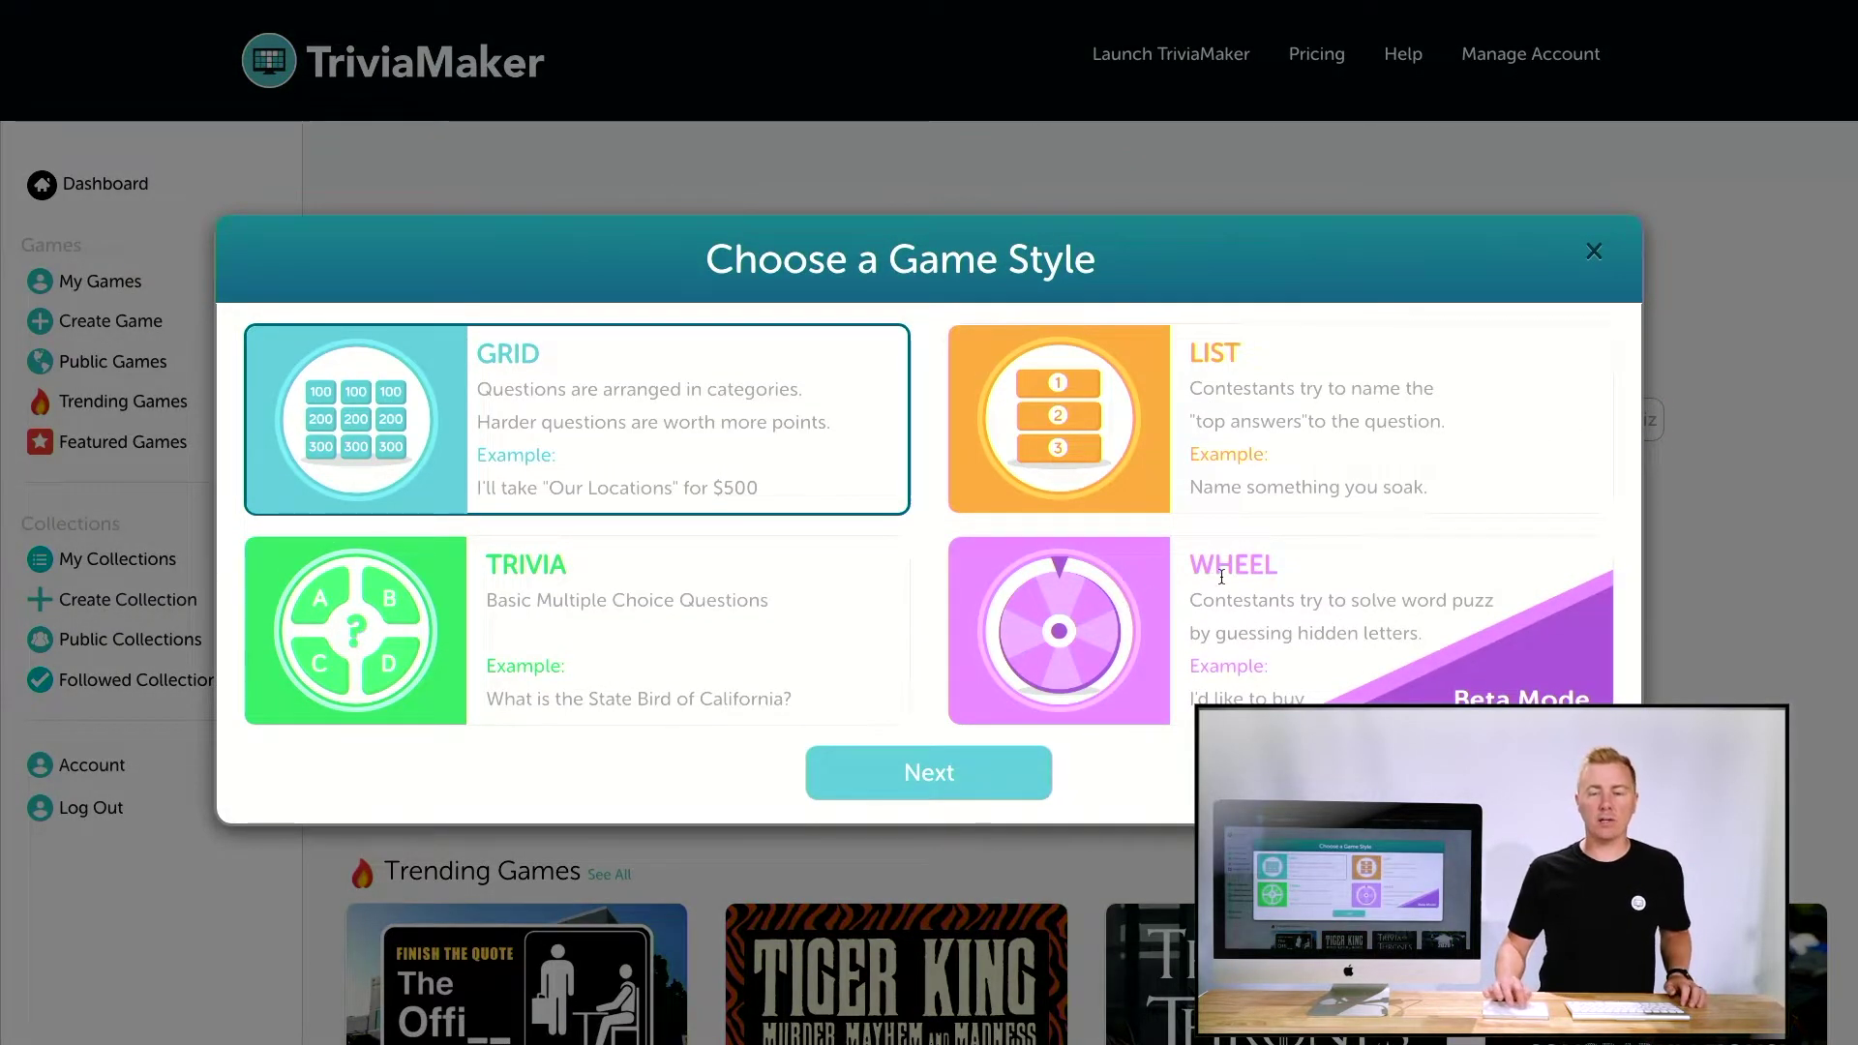
{"action": "key", "text": "Return"}
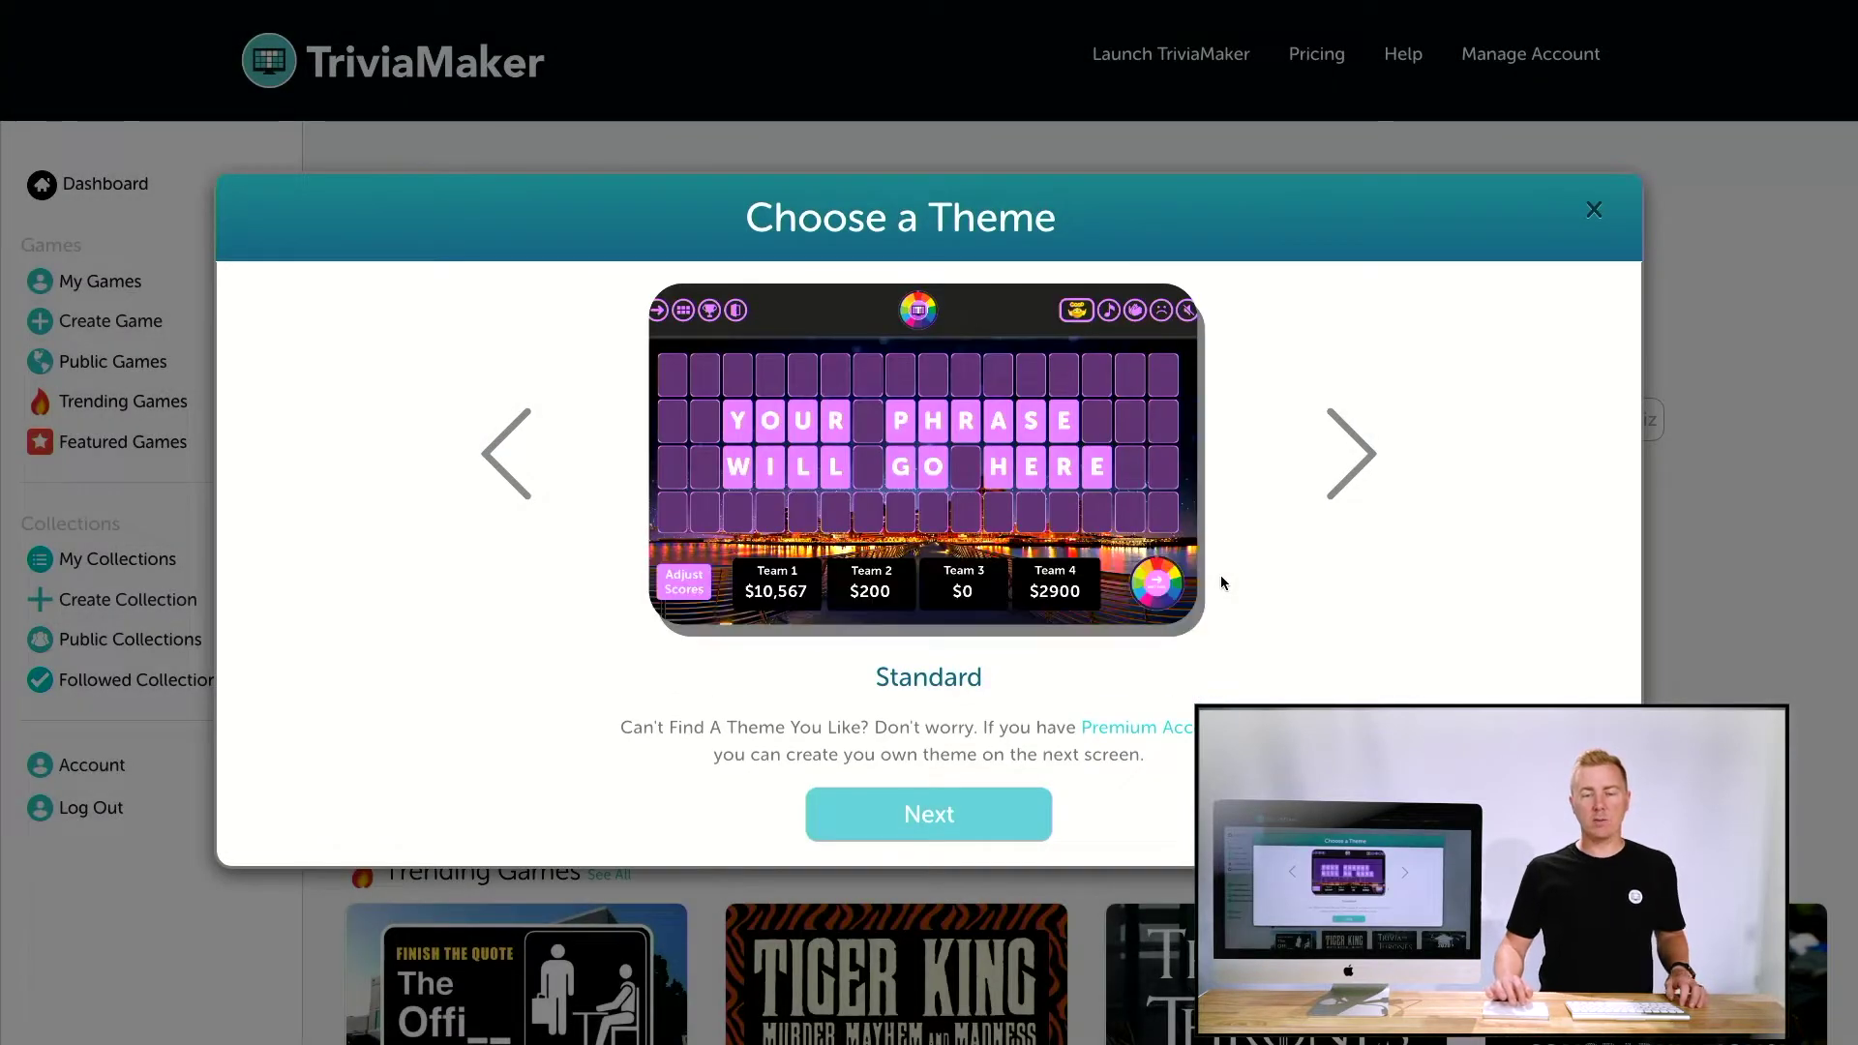
Cycle through themes to the Default Theme and continue to Game Setup
{"action": "left_click", "coordinate": [1323, 485]}
{"action": "left_click", "coordinate": [1331, 485]}
{"action": "left_click", "coordinate": [1332, 484]}
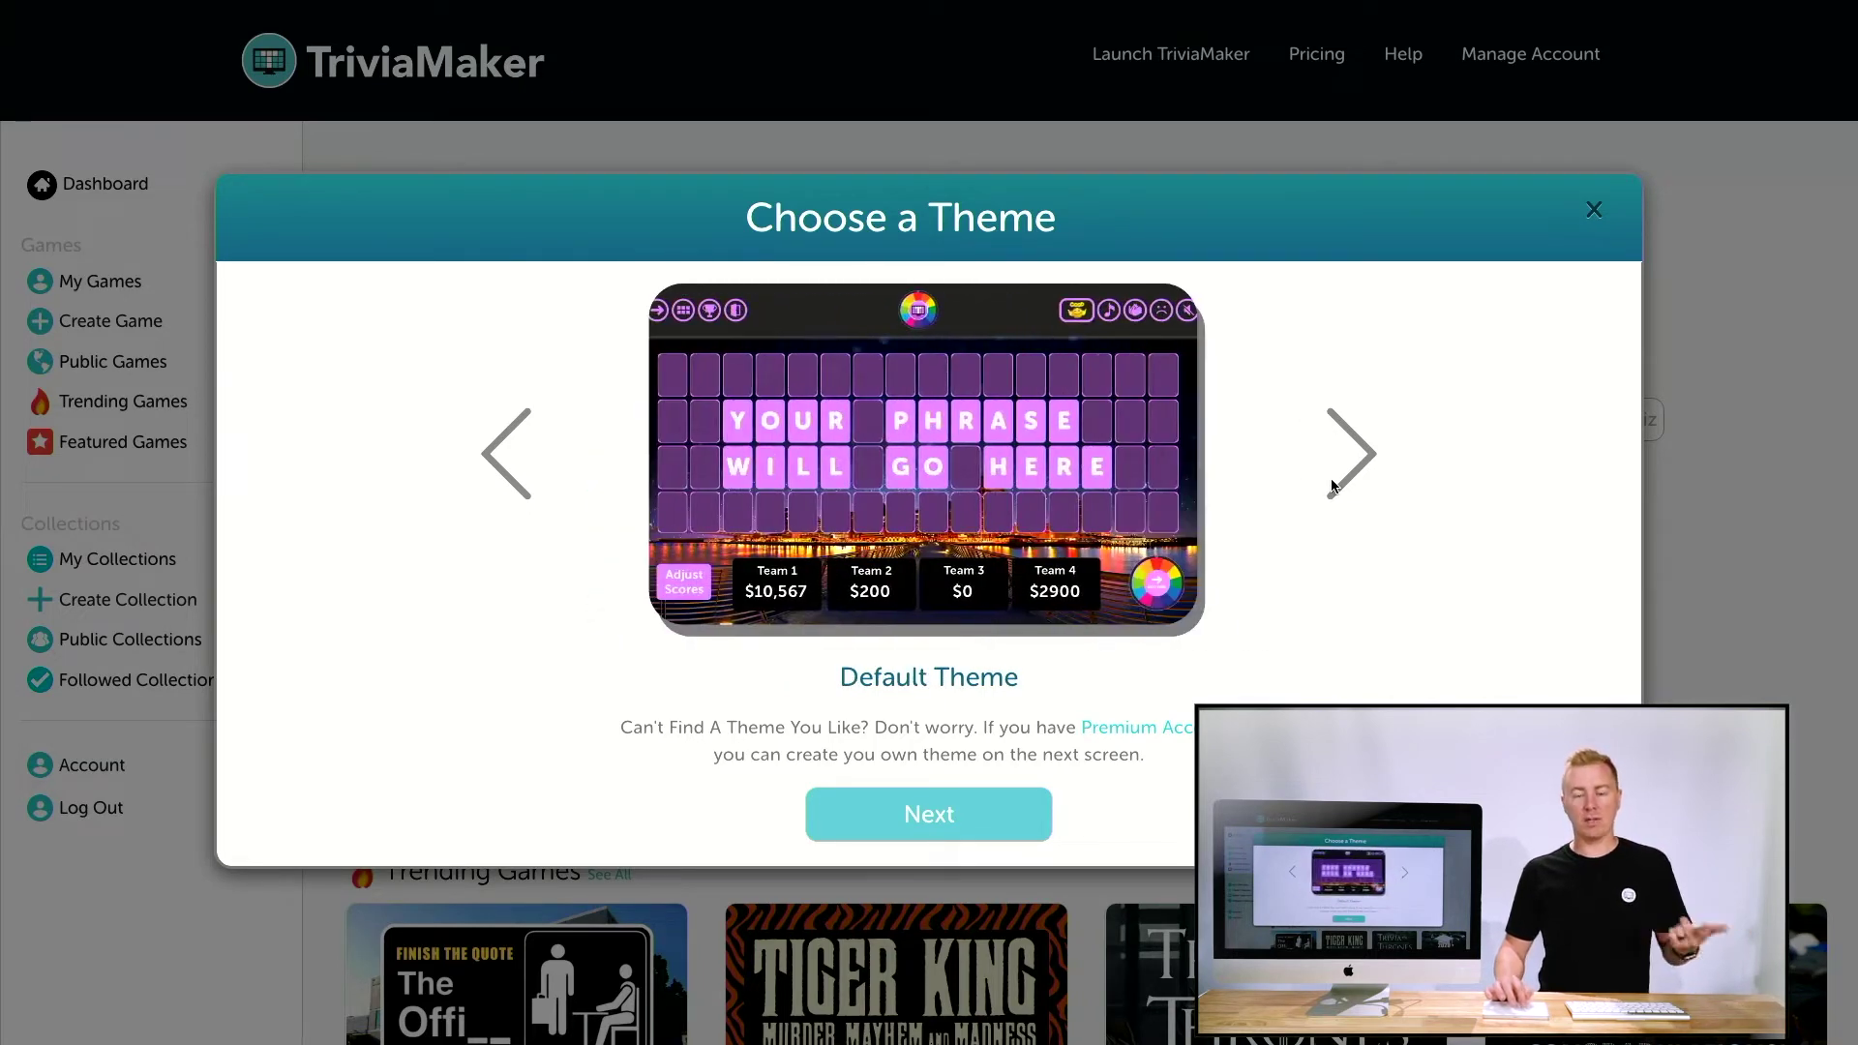
{"action": "left_click", "coordinate": [986, 812]}
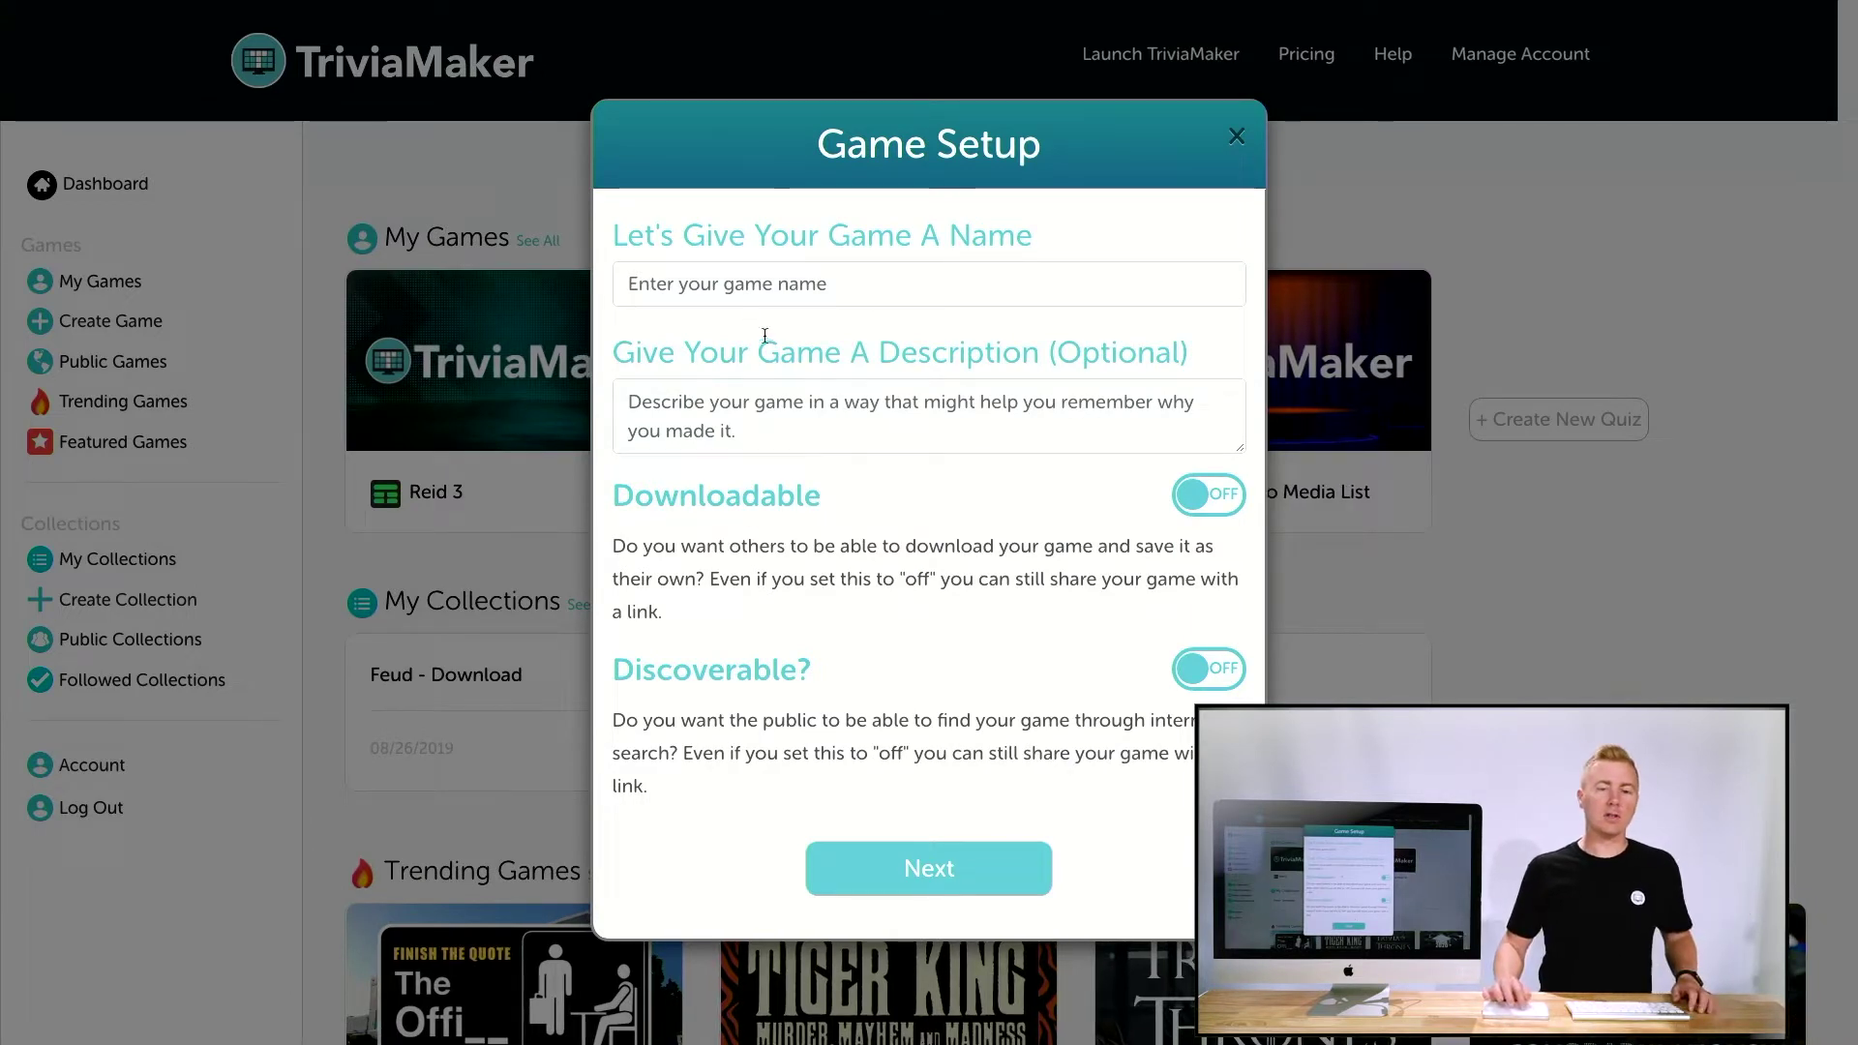
Enter 'Wheel 1' as the game's name
{"action": "left_click", "coordinate": [730, 286]}
{"action": "type", "text": "Whee"}
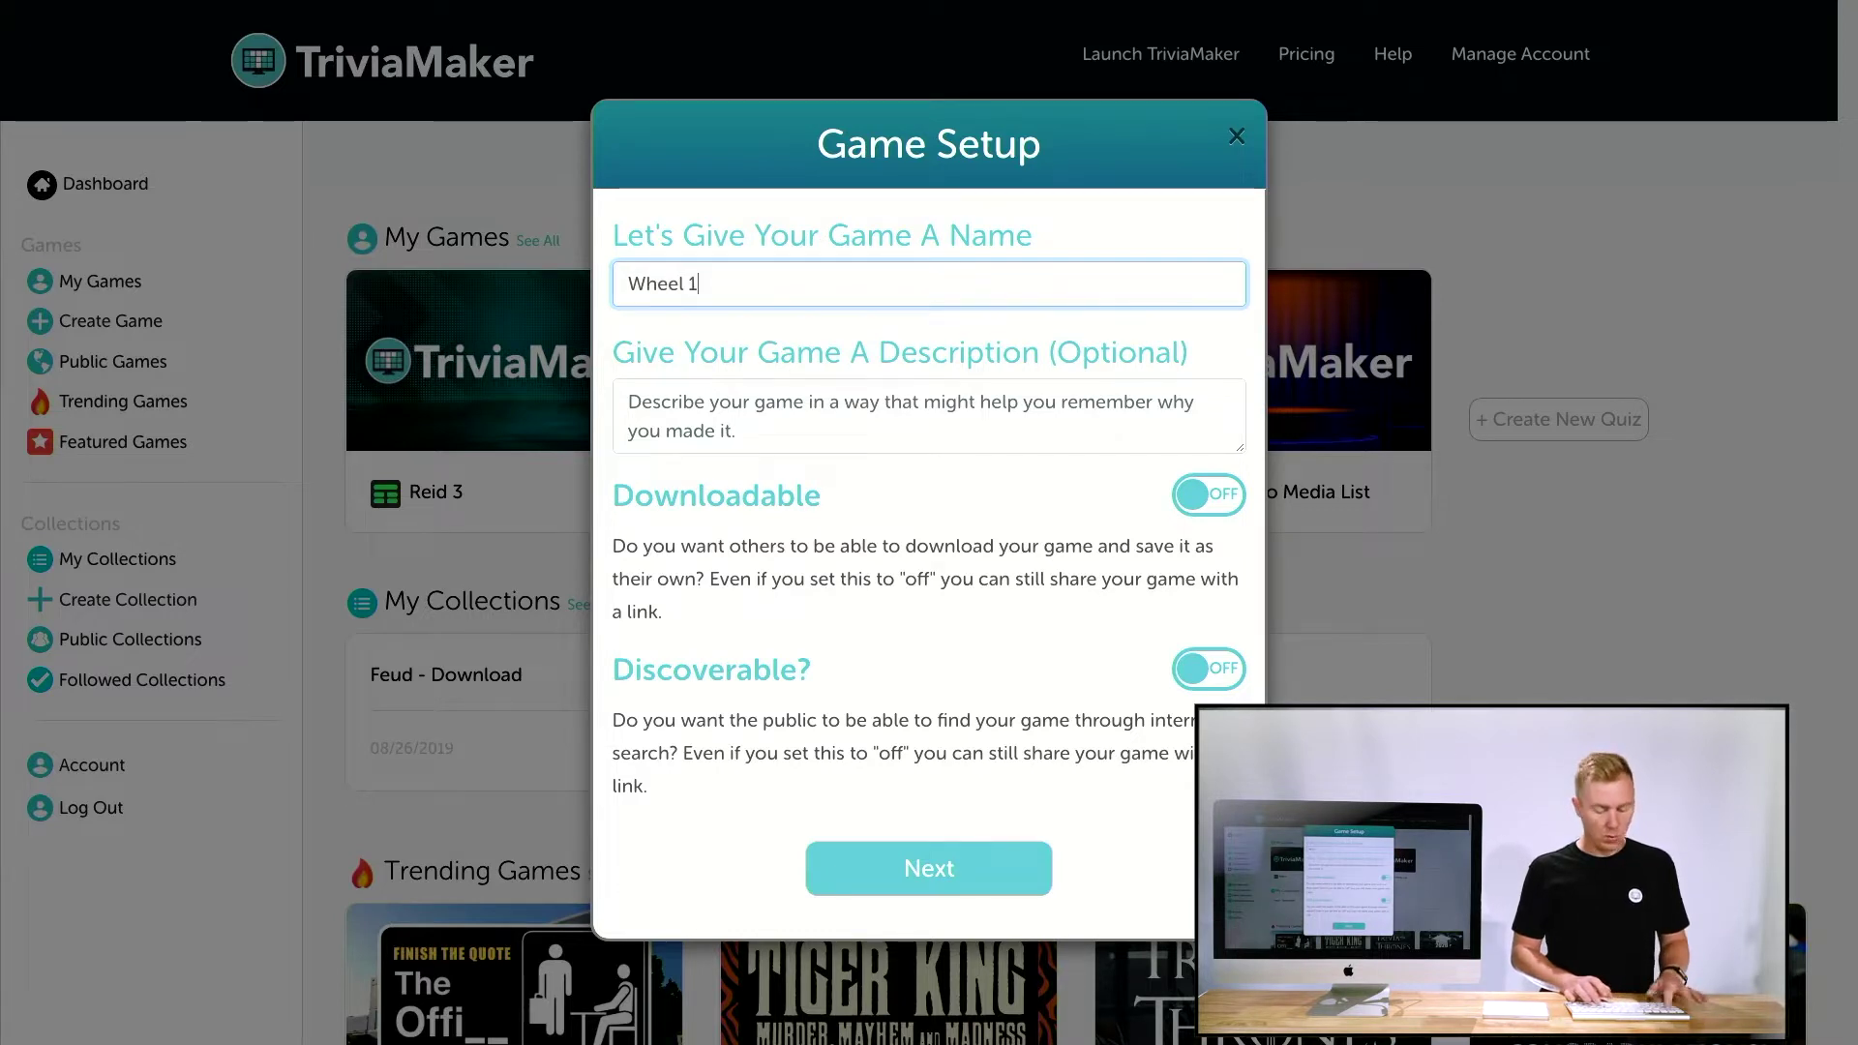
{"action": "type", "text": "l 1"}
{"action": "left_click", "coordinate": [756, 403]}
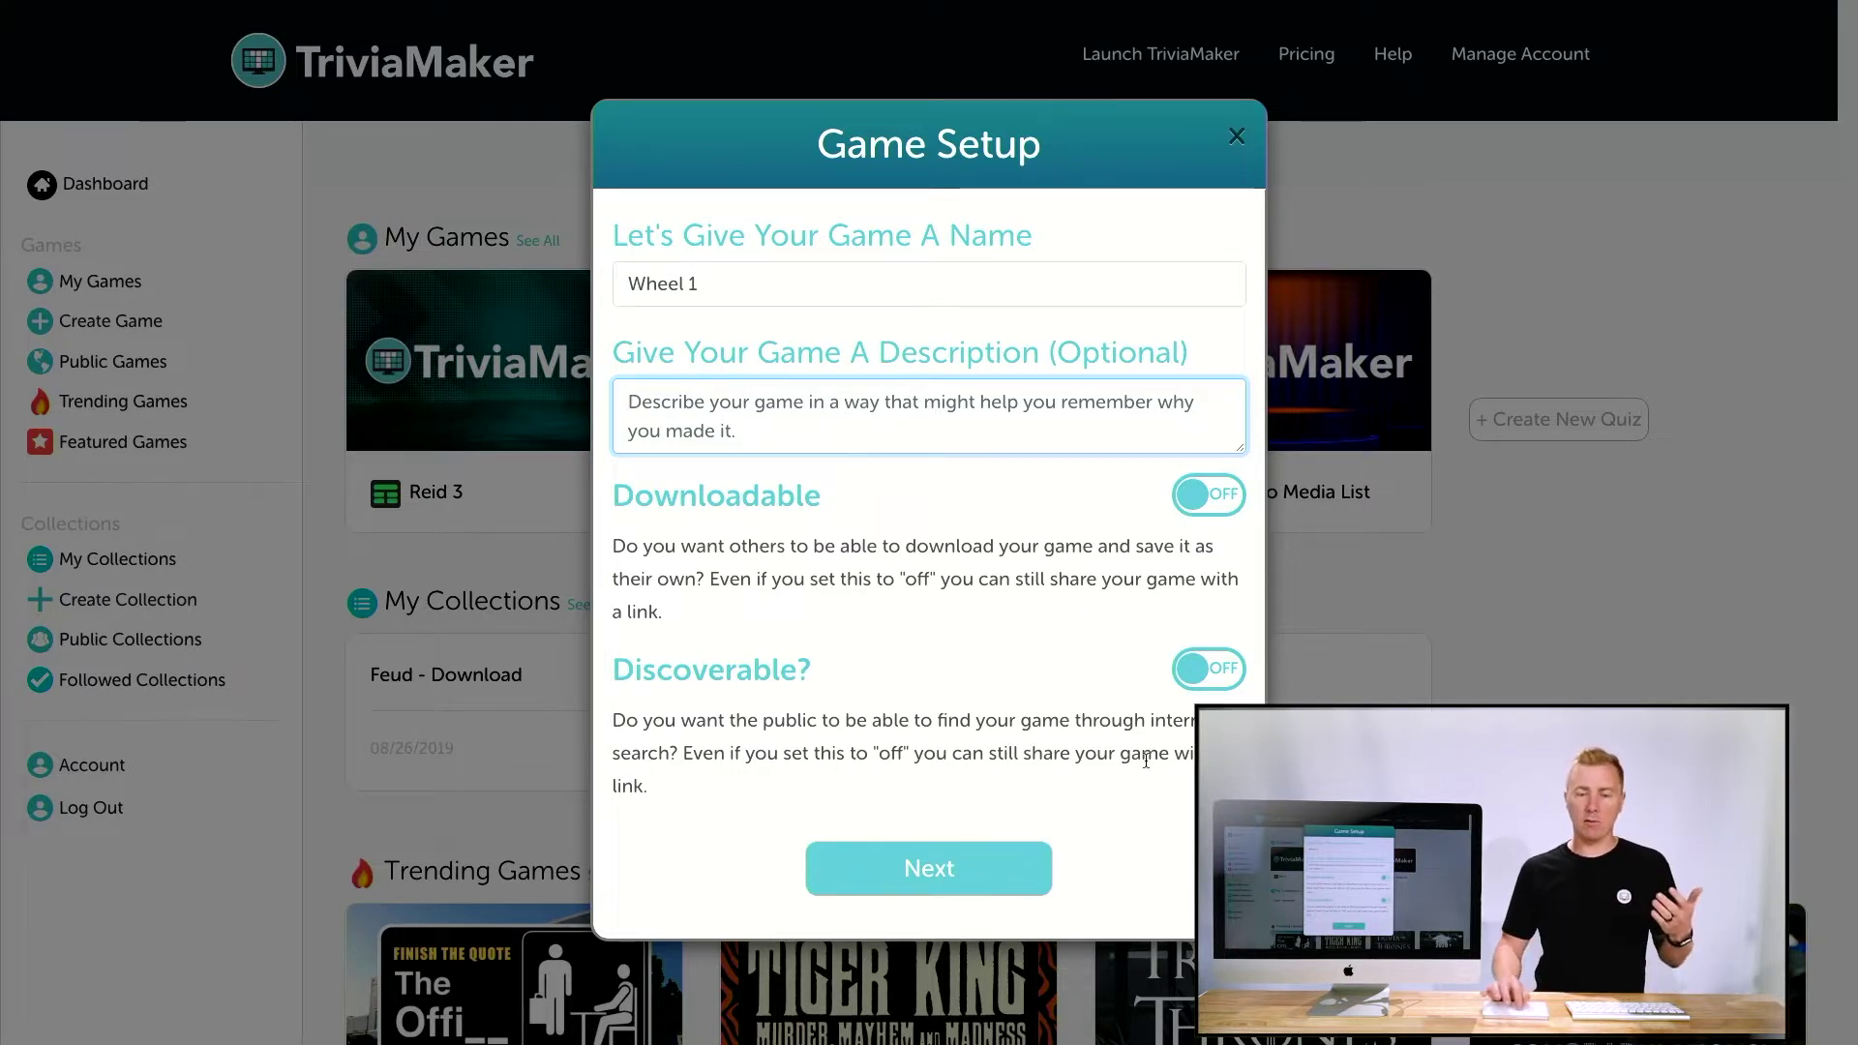
Toggle Discoverable and Downloadable on, then both off, and open the Wheel 1 game page
{"action": "left_click", "coordinate": [1192, 673]}
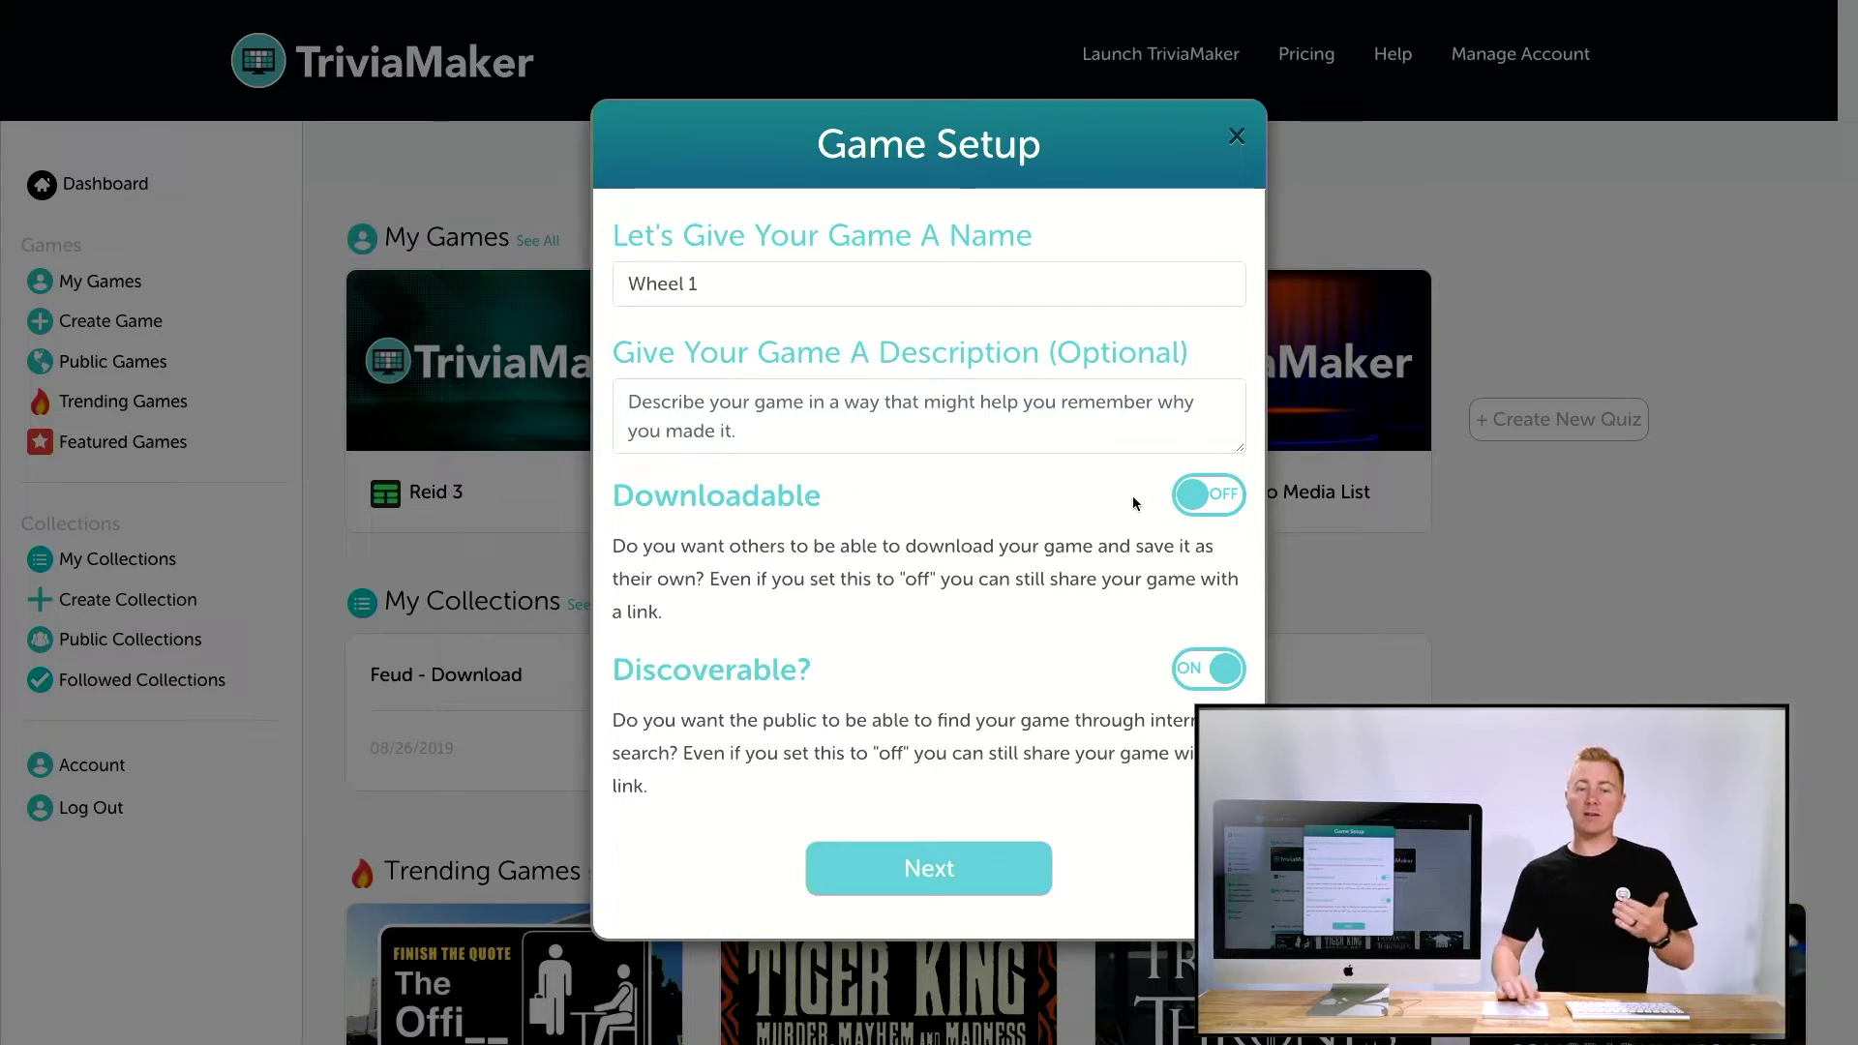
{"action": "left_click", "coordinate": [1190, 508]}
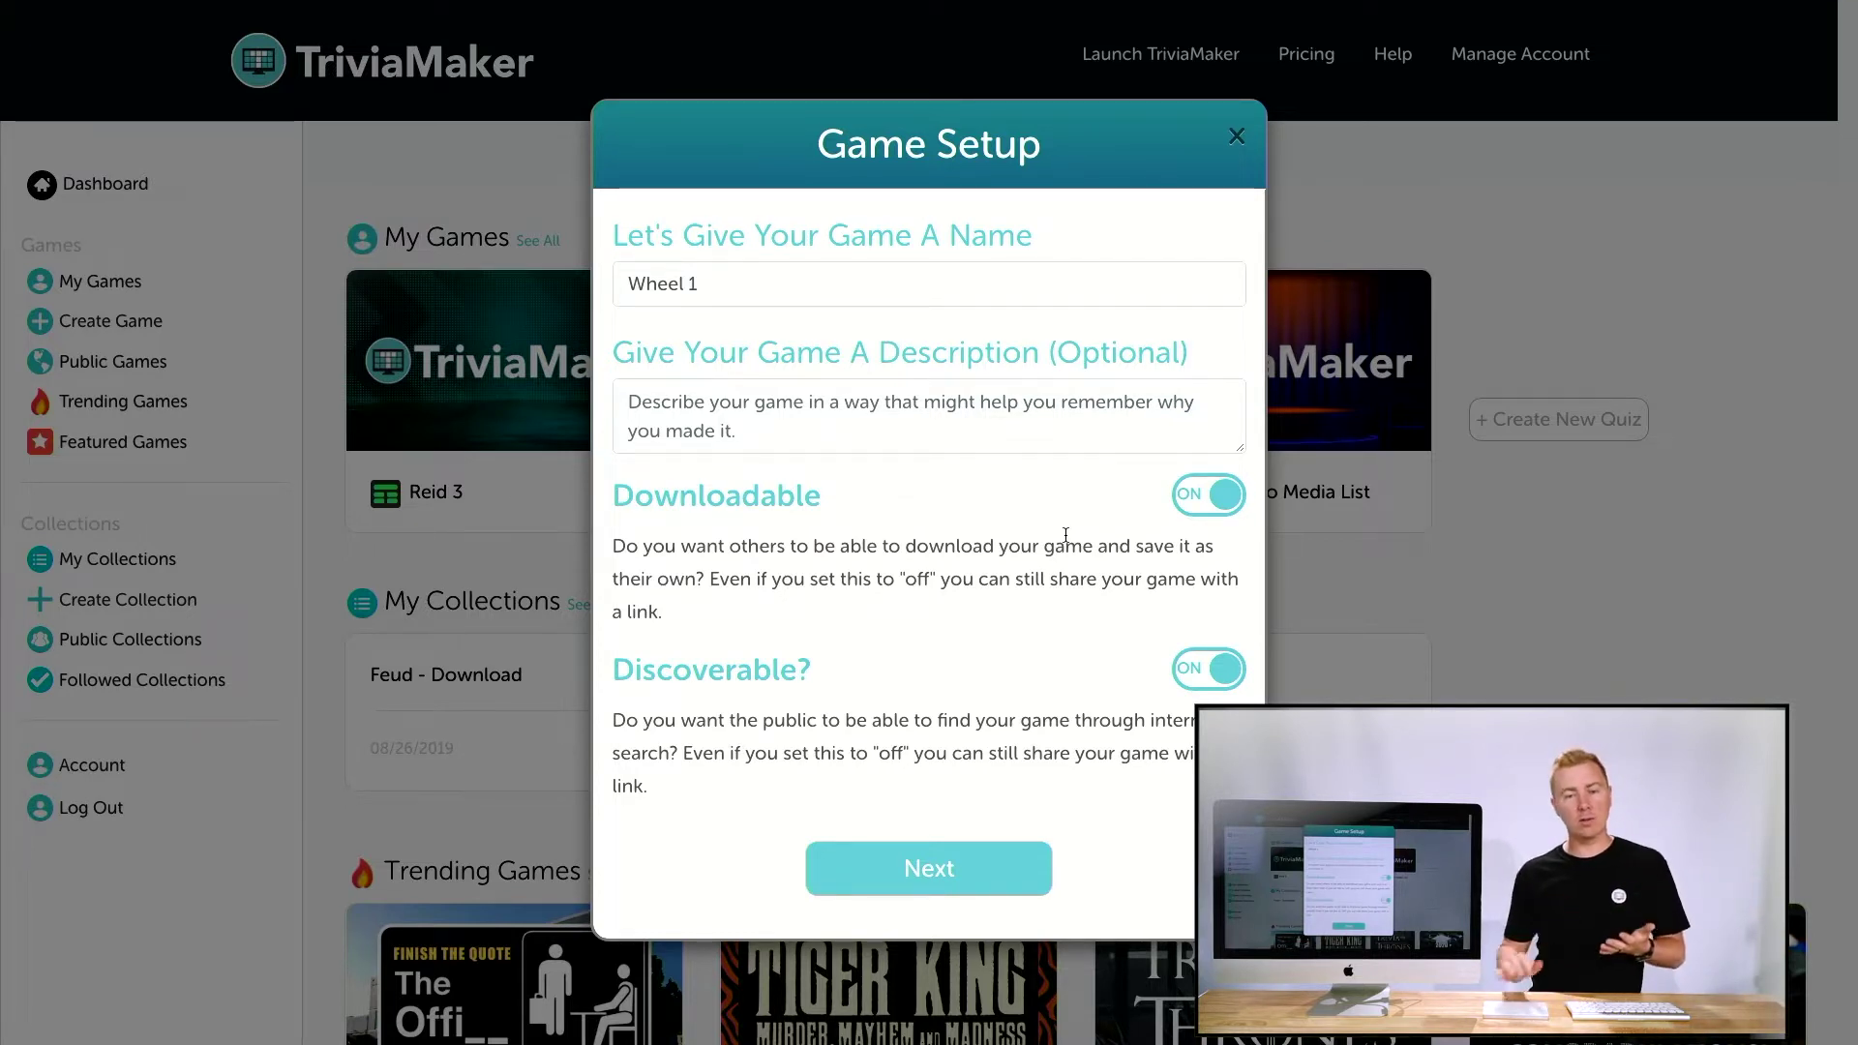
{"action": "left_click", "coordinate": [1200, 499]}
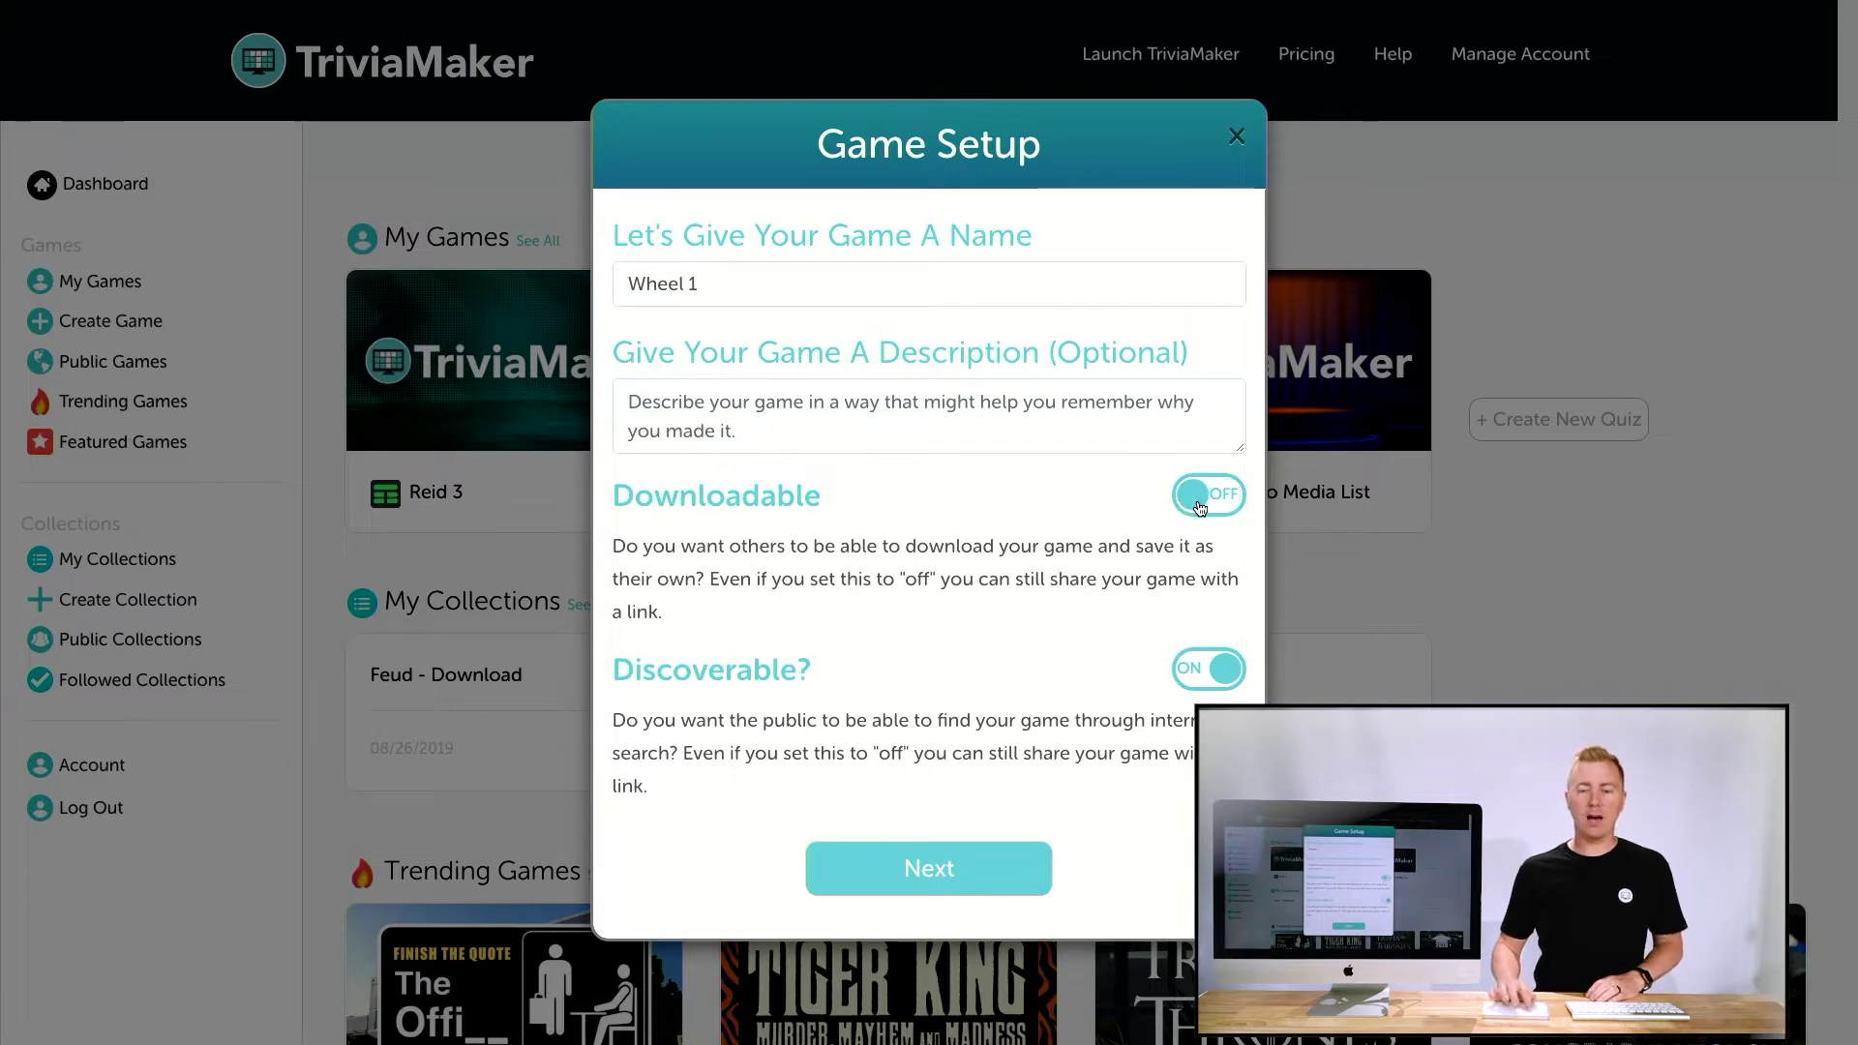
{"action": "left_click", "coordinate": [1221, 666]}
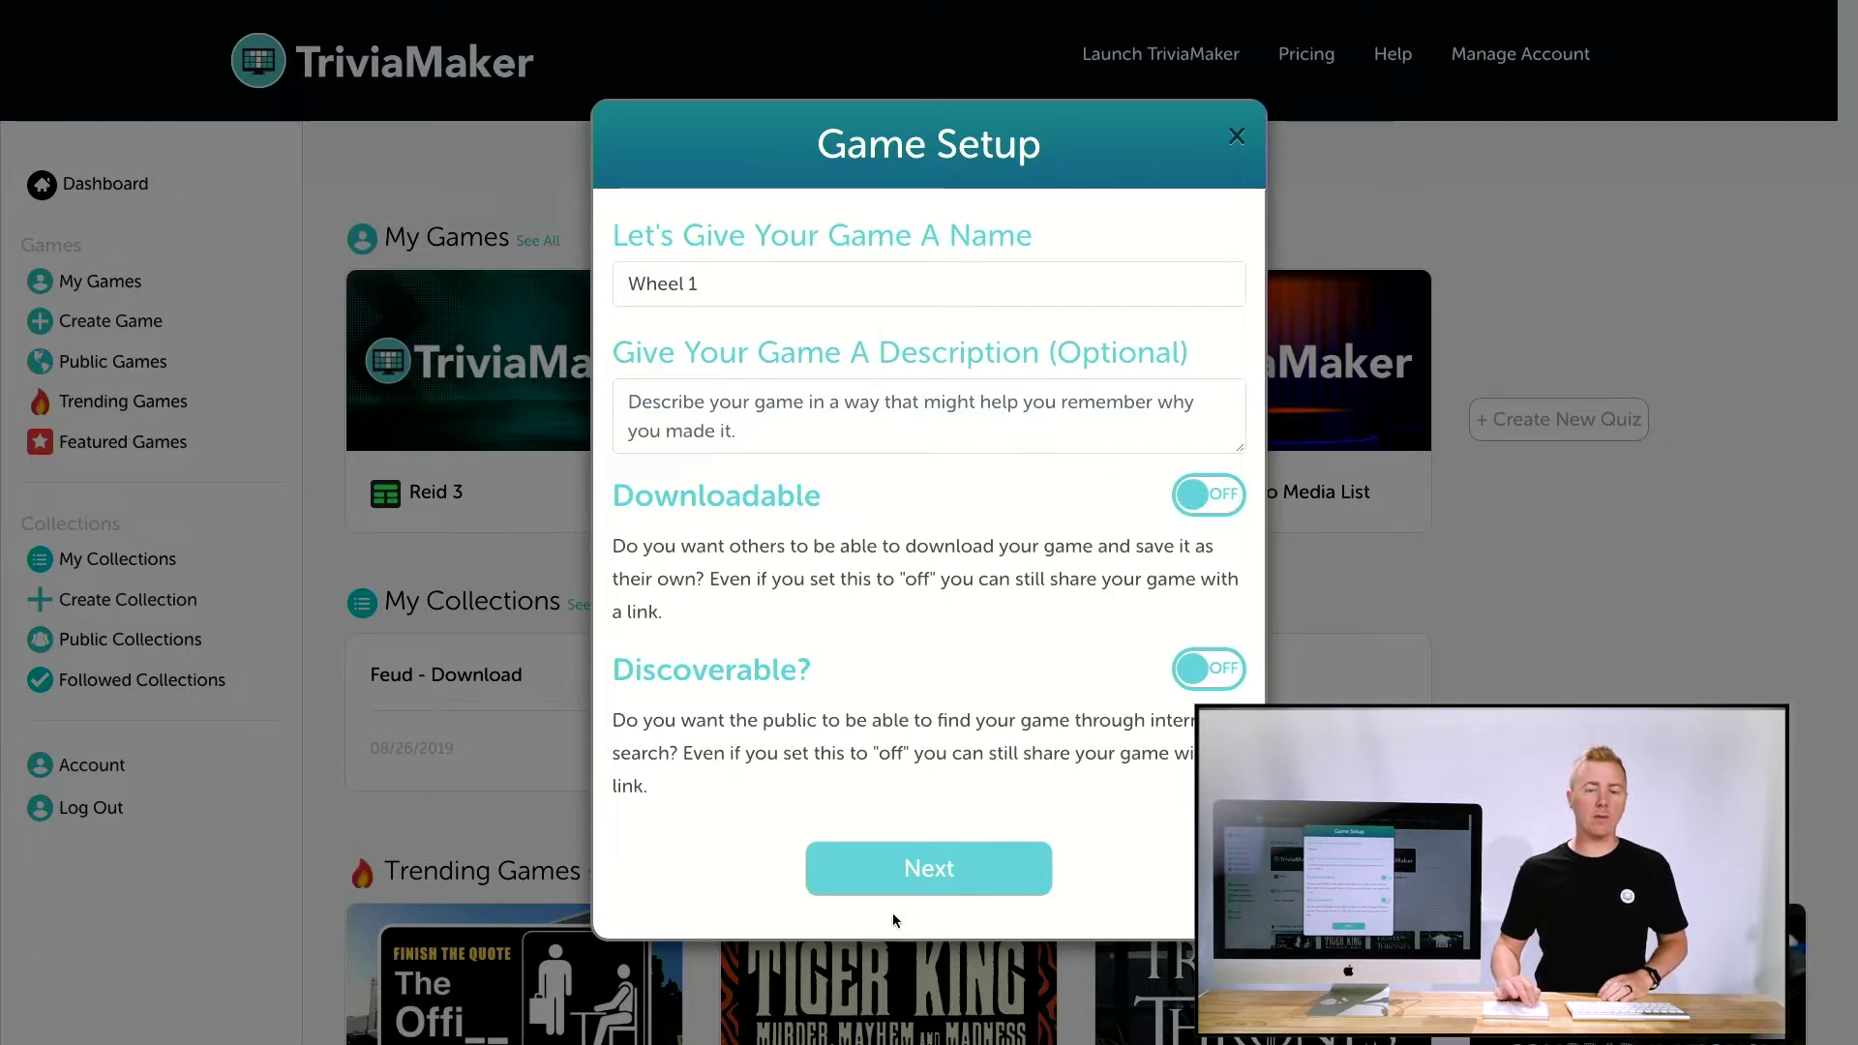
{"action": "left_click", "coordinate": [902, 890]}
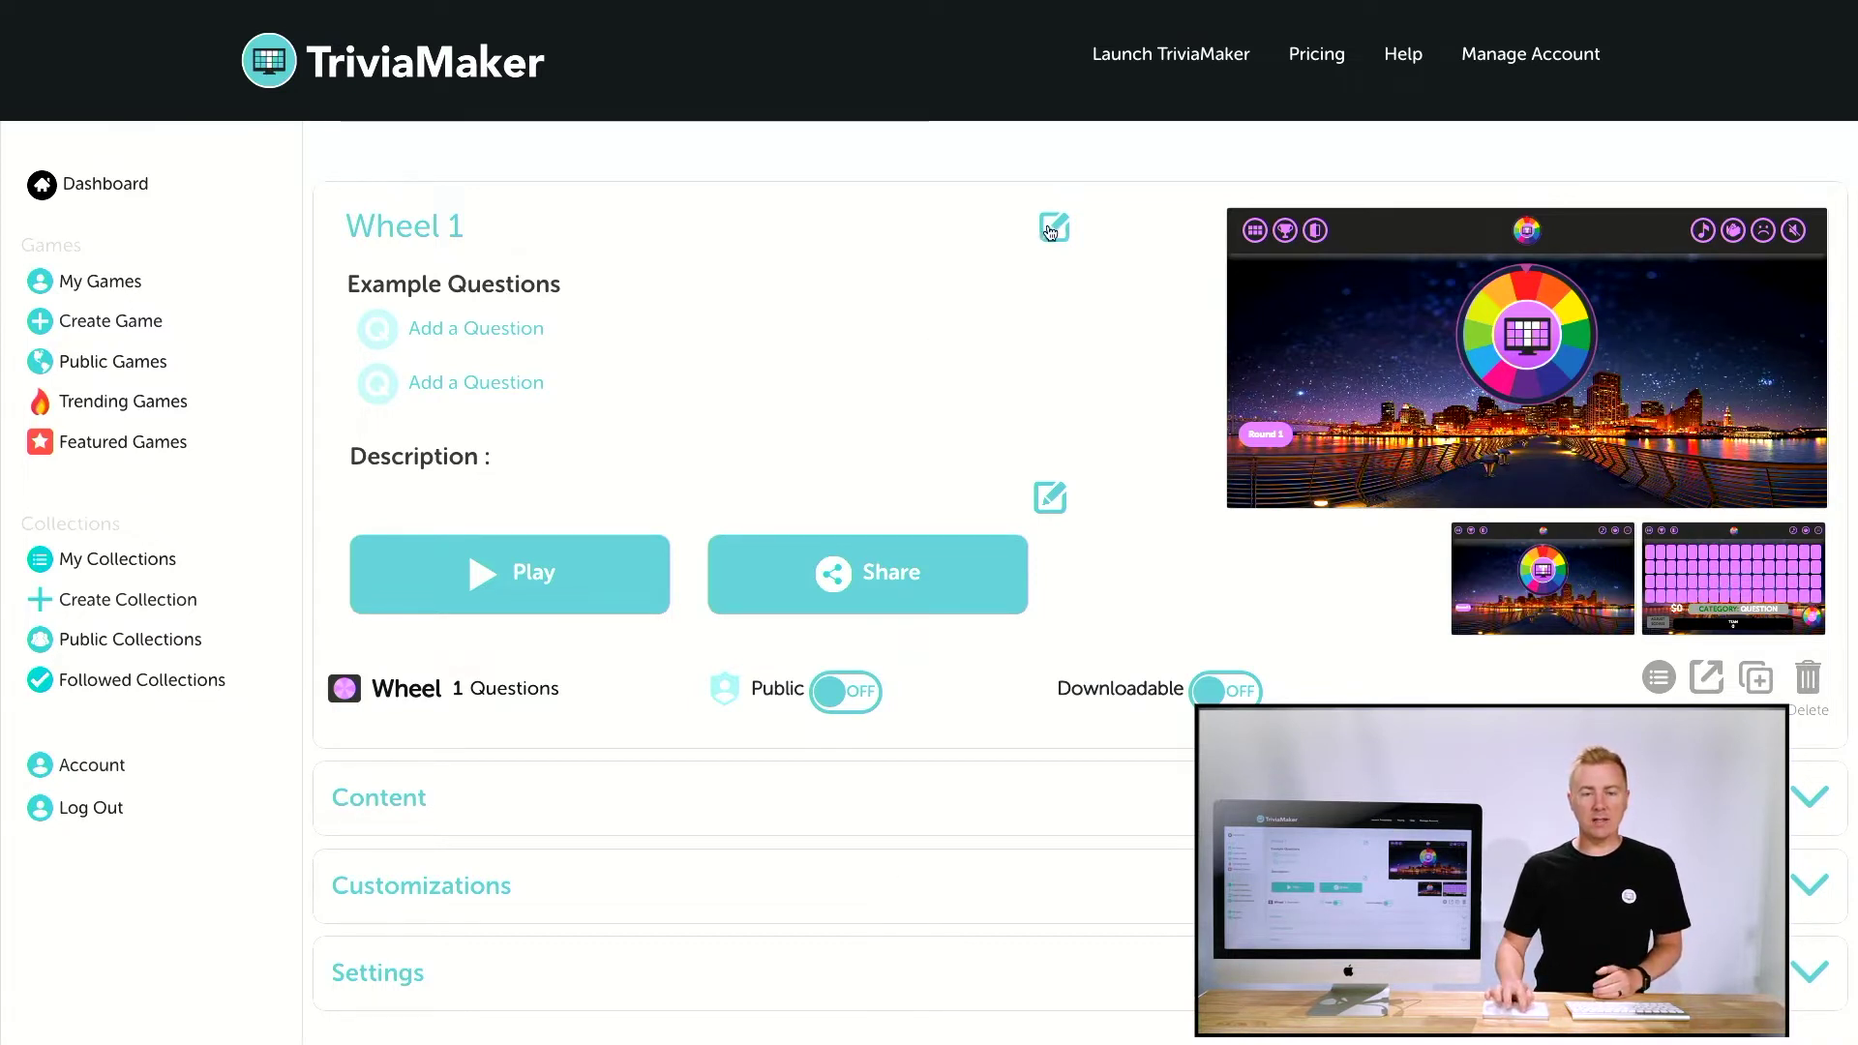
Expand the Content section to reveal Set Up Your Rounds with one untitled question
{"action": "scroll", "coordinate": [647, 564], "scroll_direction": "down", "scroll_amount": 2}
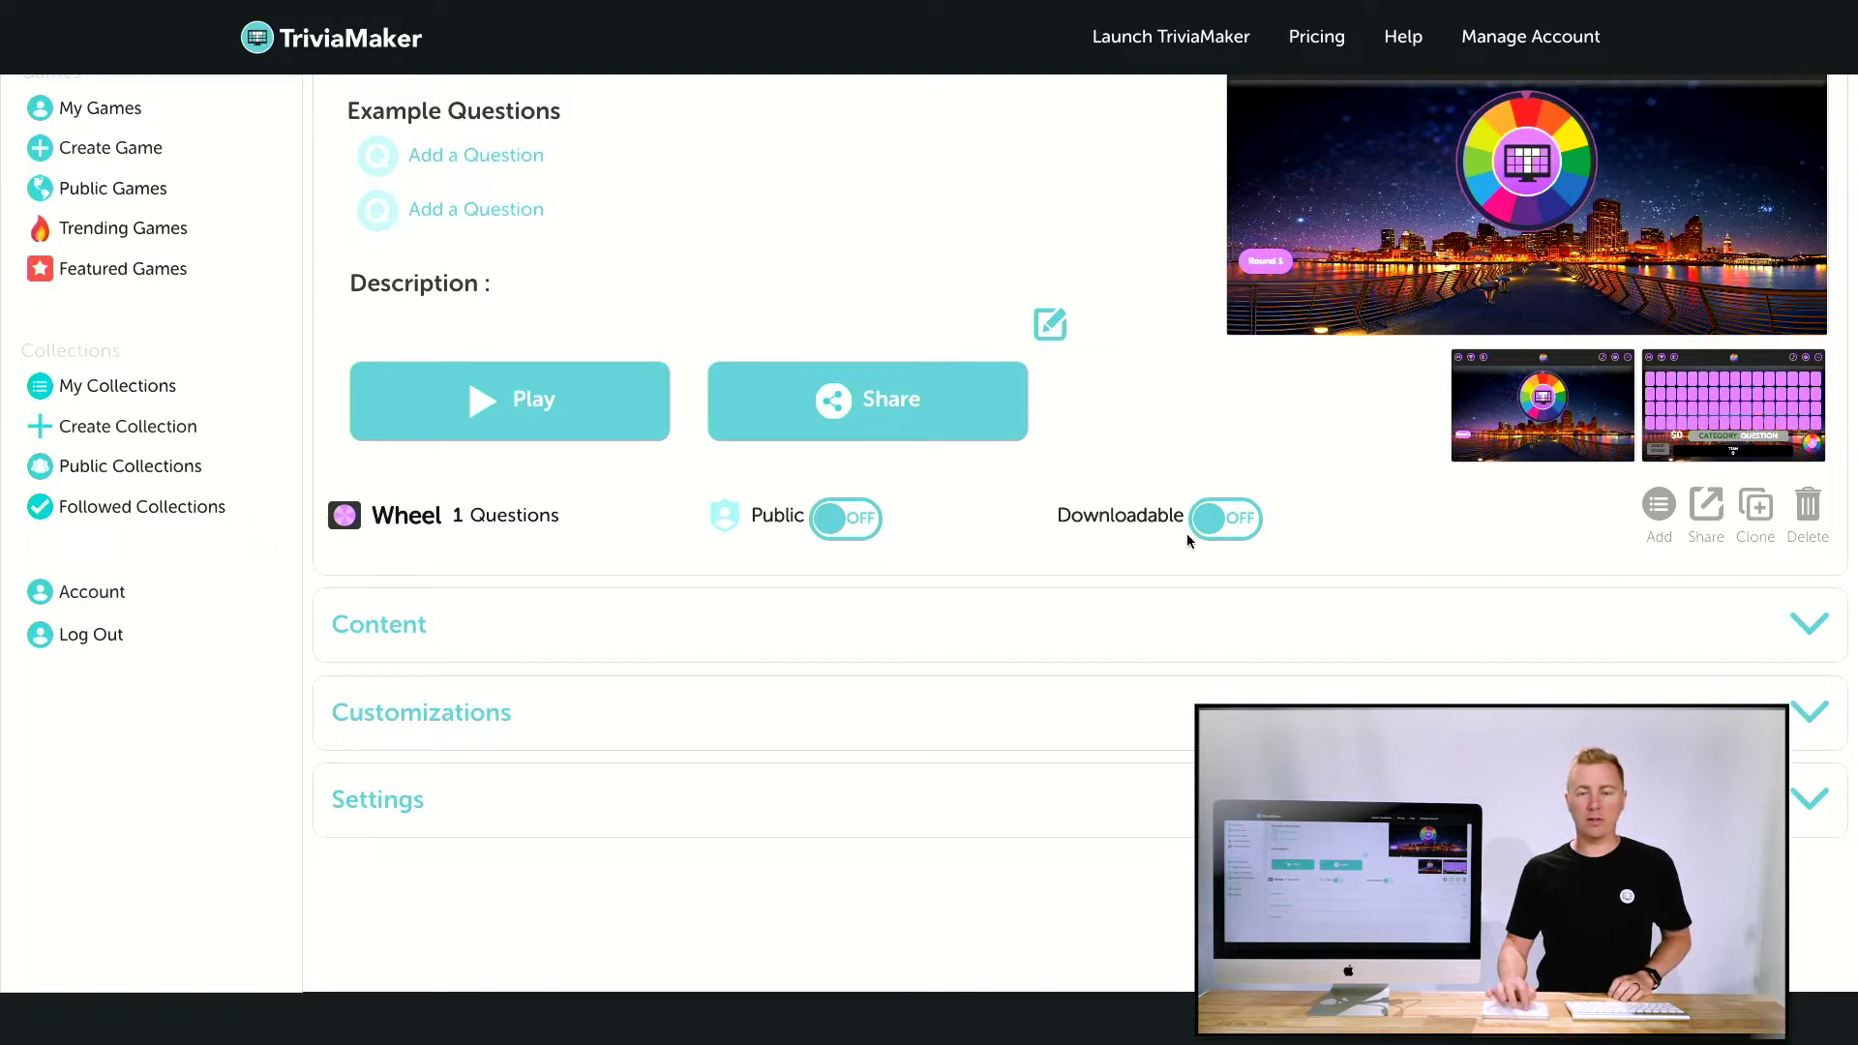
{"action": "scroll", "coordinate": [1215, 541], "scroll_direction": "down", "scroll_amount": 3}
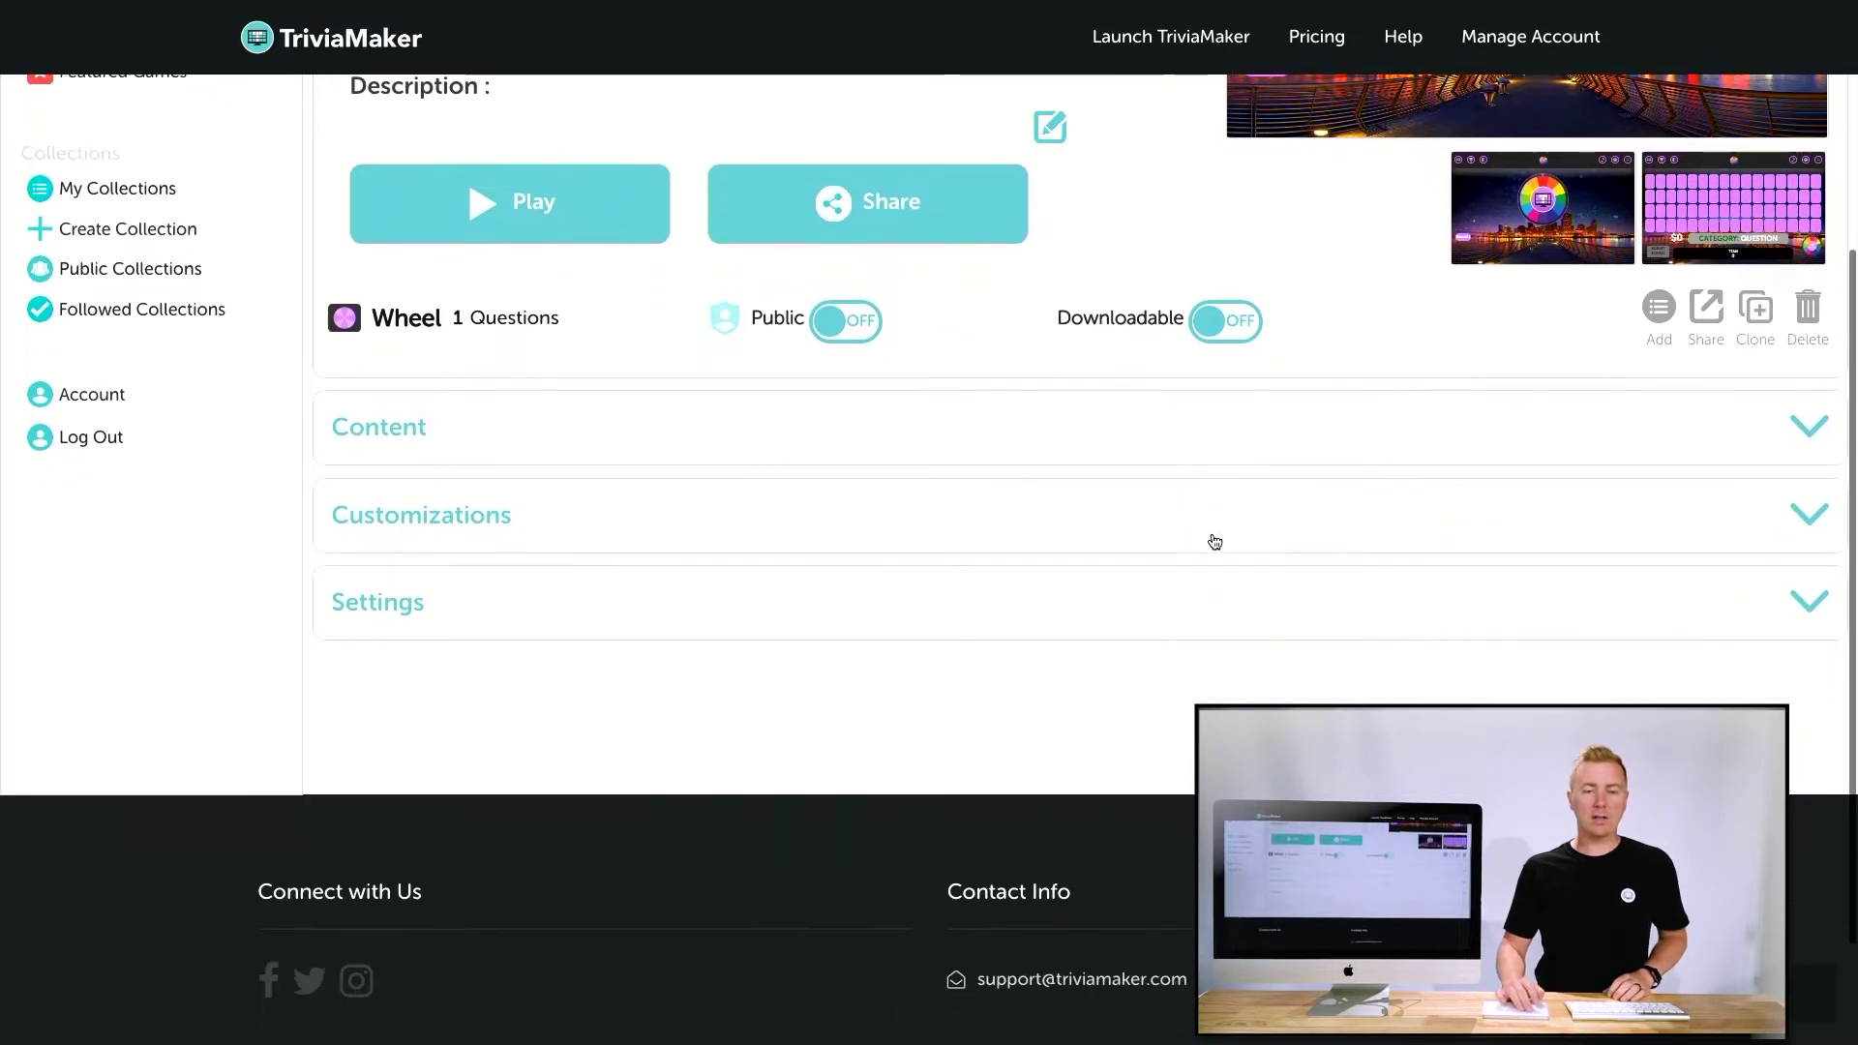
{"action": "left_click", "coordinate": [1095, 432]}
{"action": "scroll", "coordinate": [1084, 416], "scroll_direction": "down", "scroll_amount": 2}
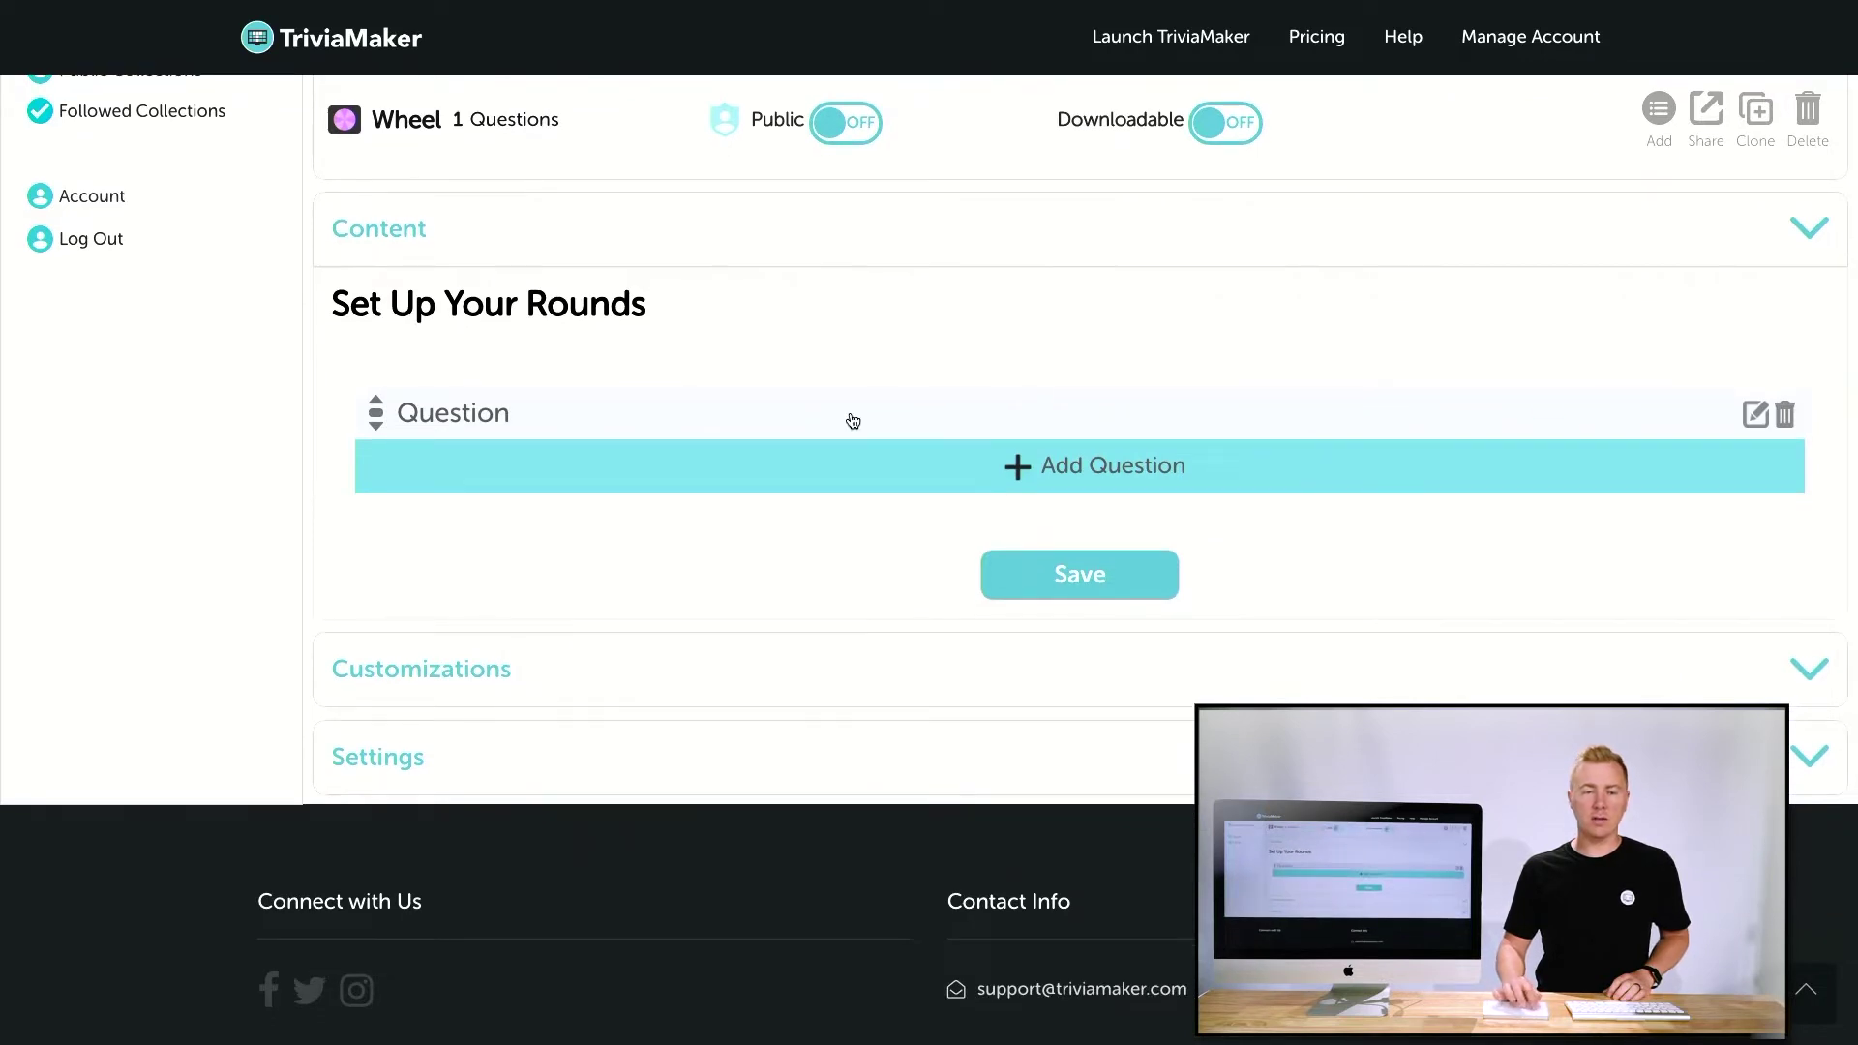
Give the first question category 'Lyrics' and answer 'Country roads take me home'
{"action": "left_click", "coordinate": [1754, 414]}
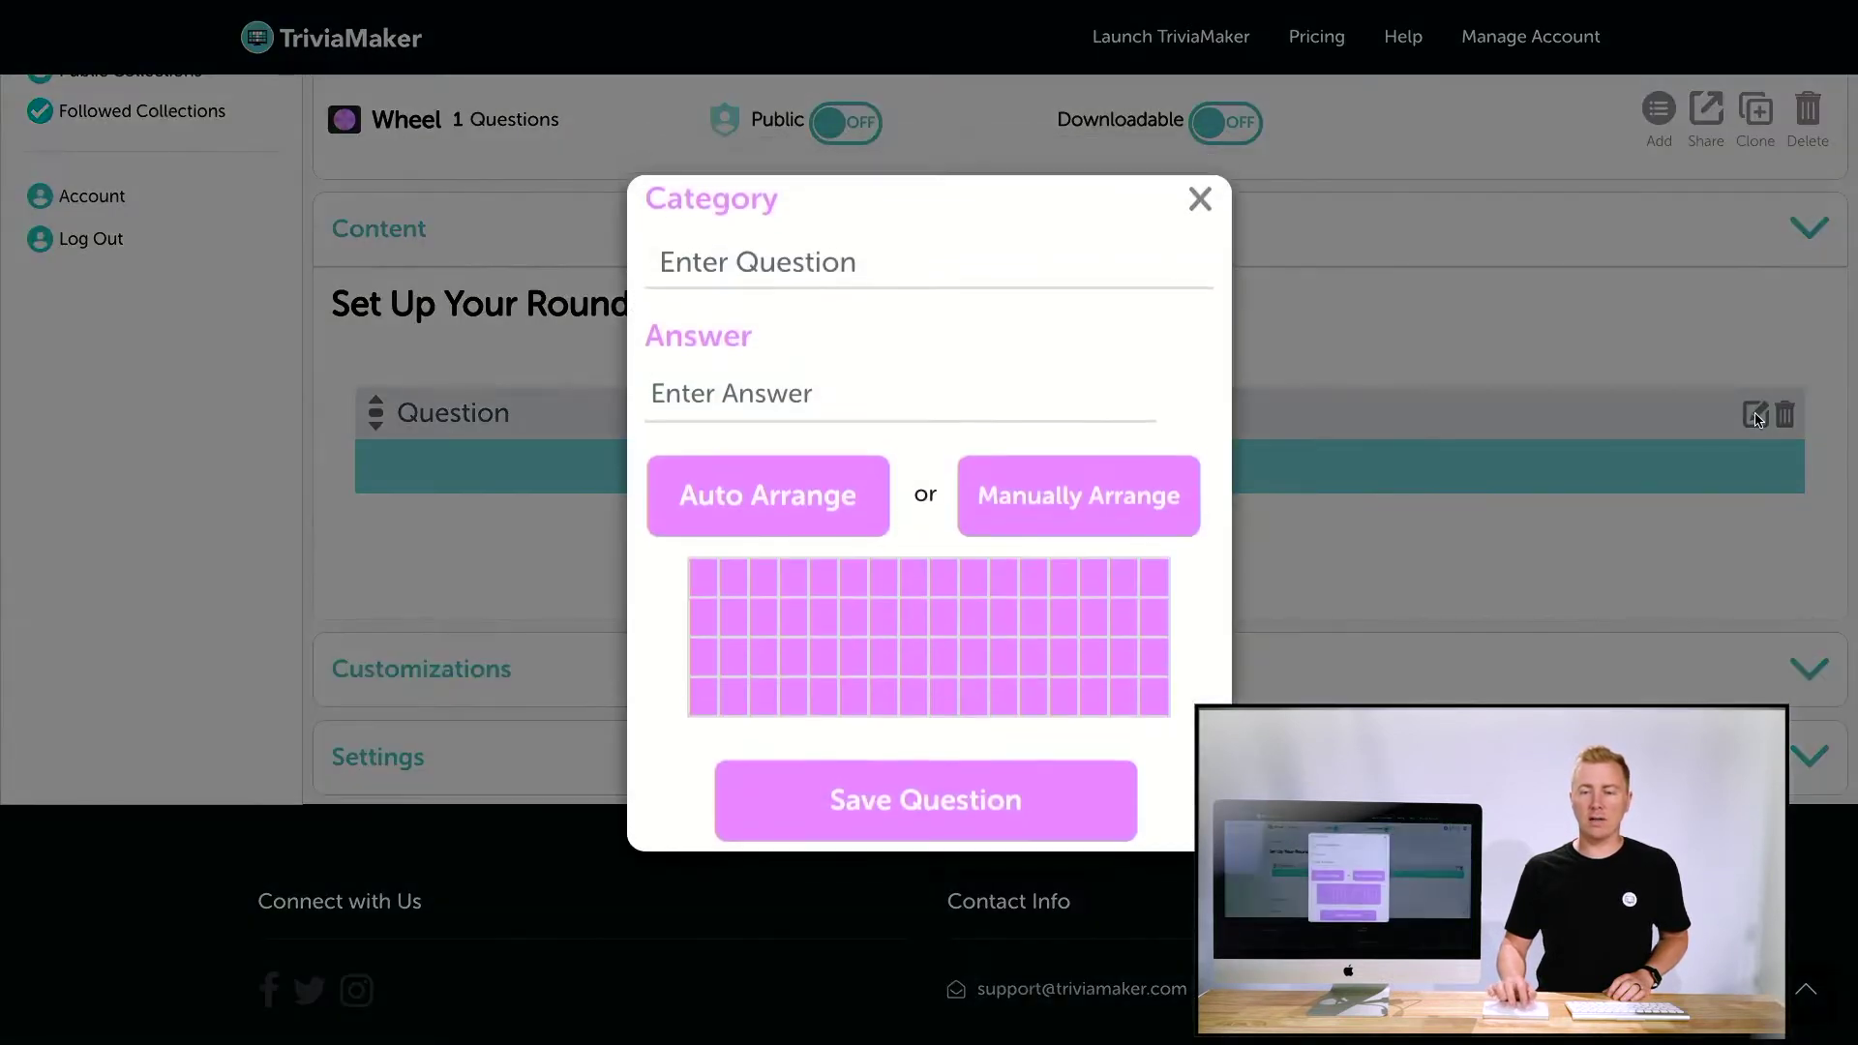
{"action": "left_click", "coordinate": [924, 271]}
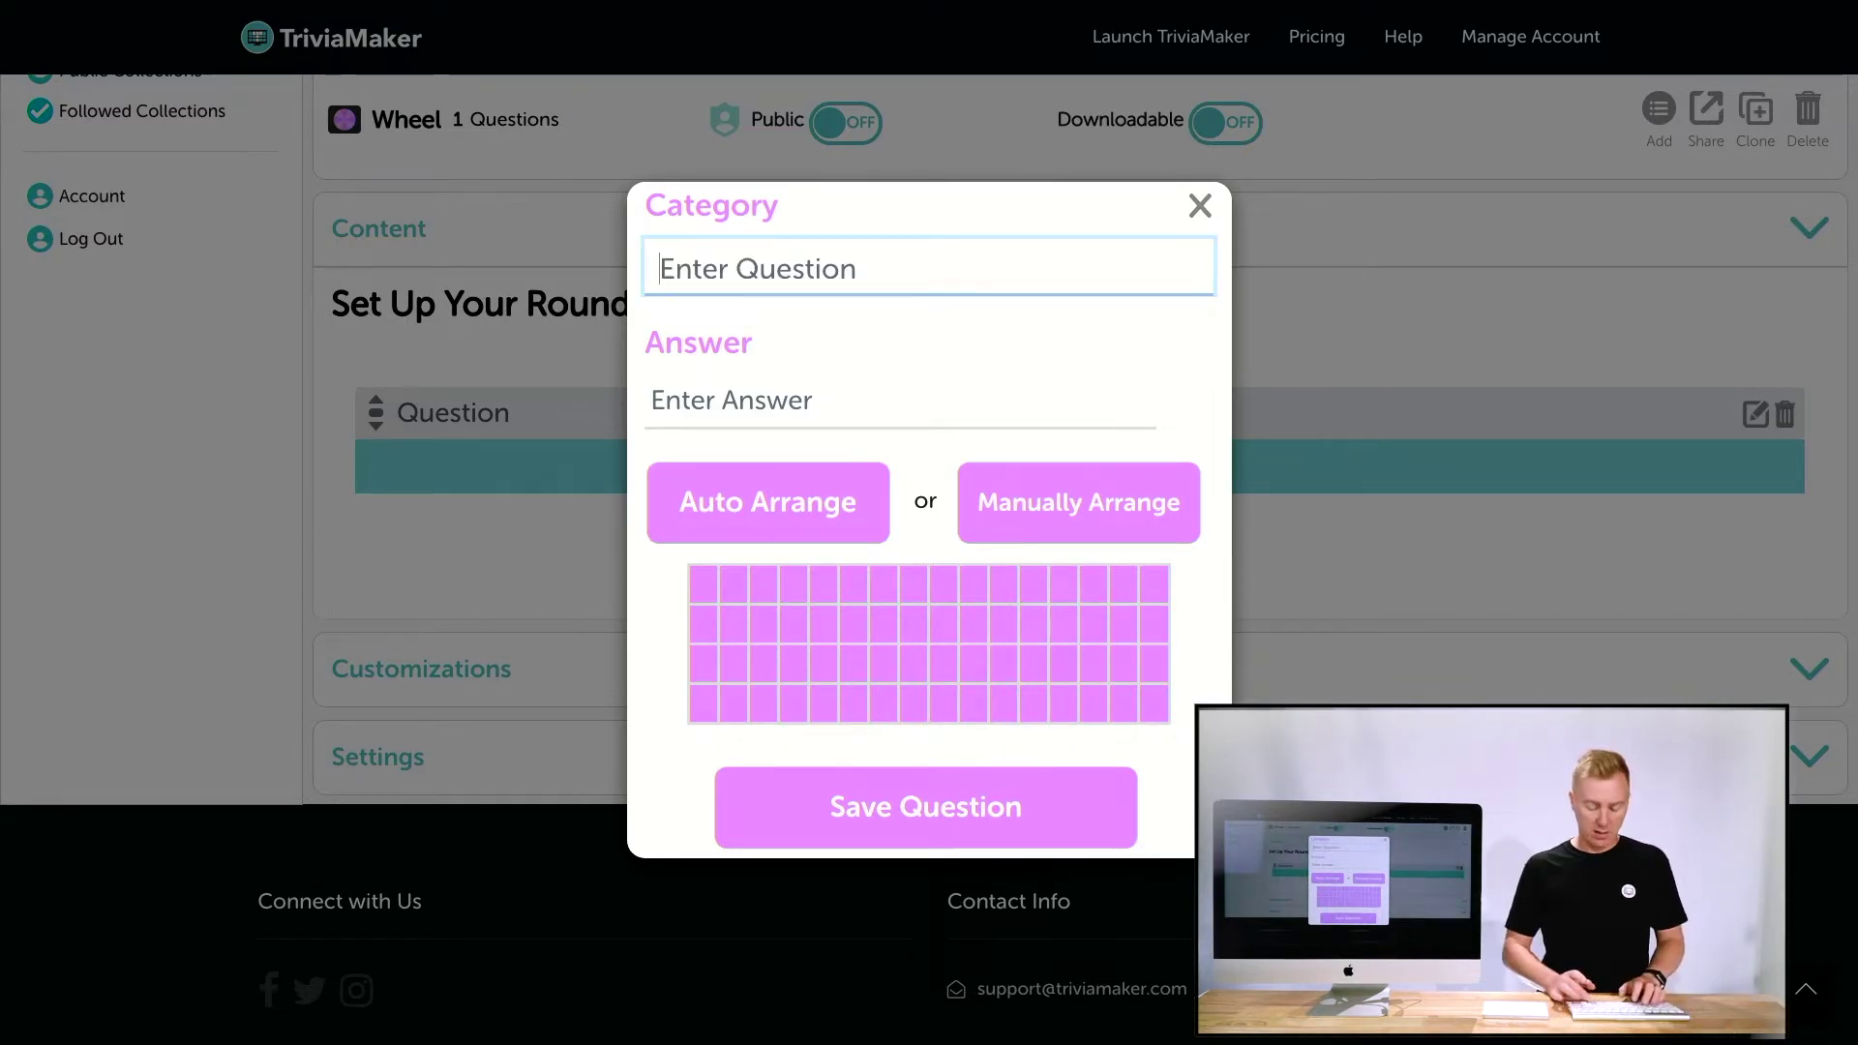
{"action": "type", "text": "Lyrics"}
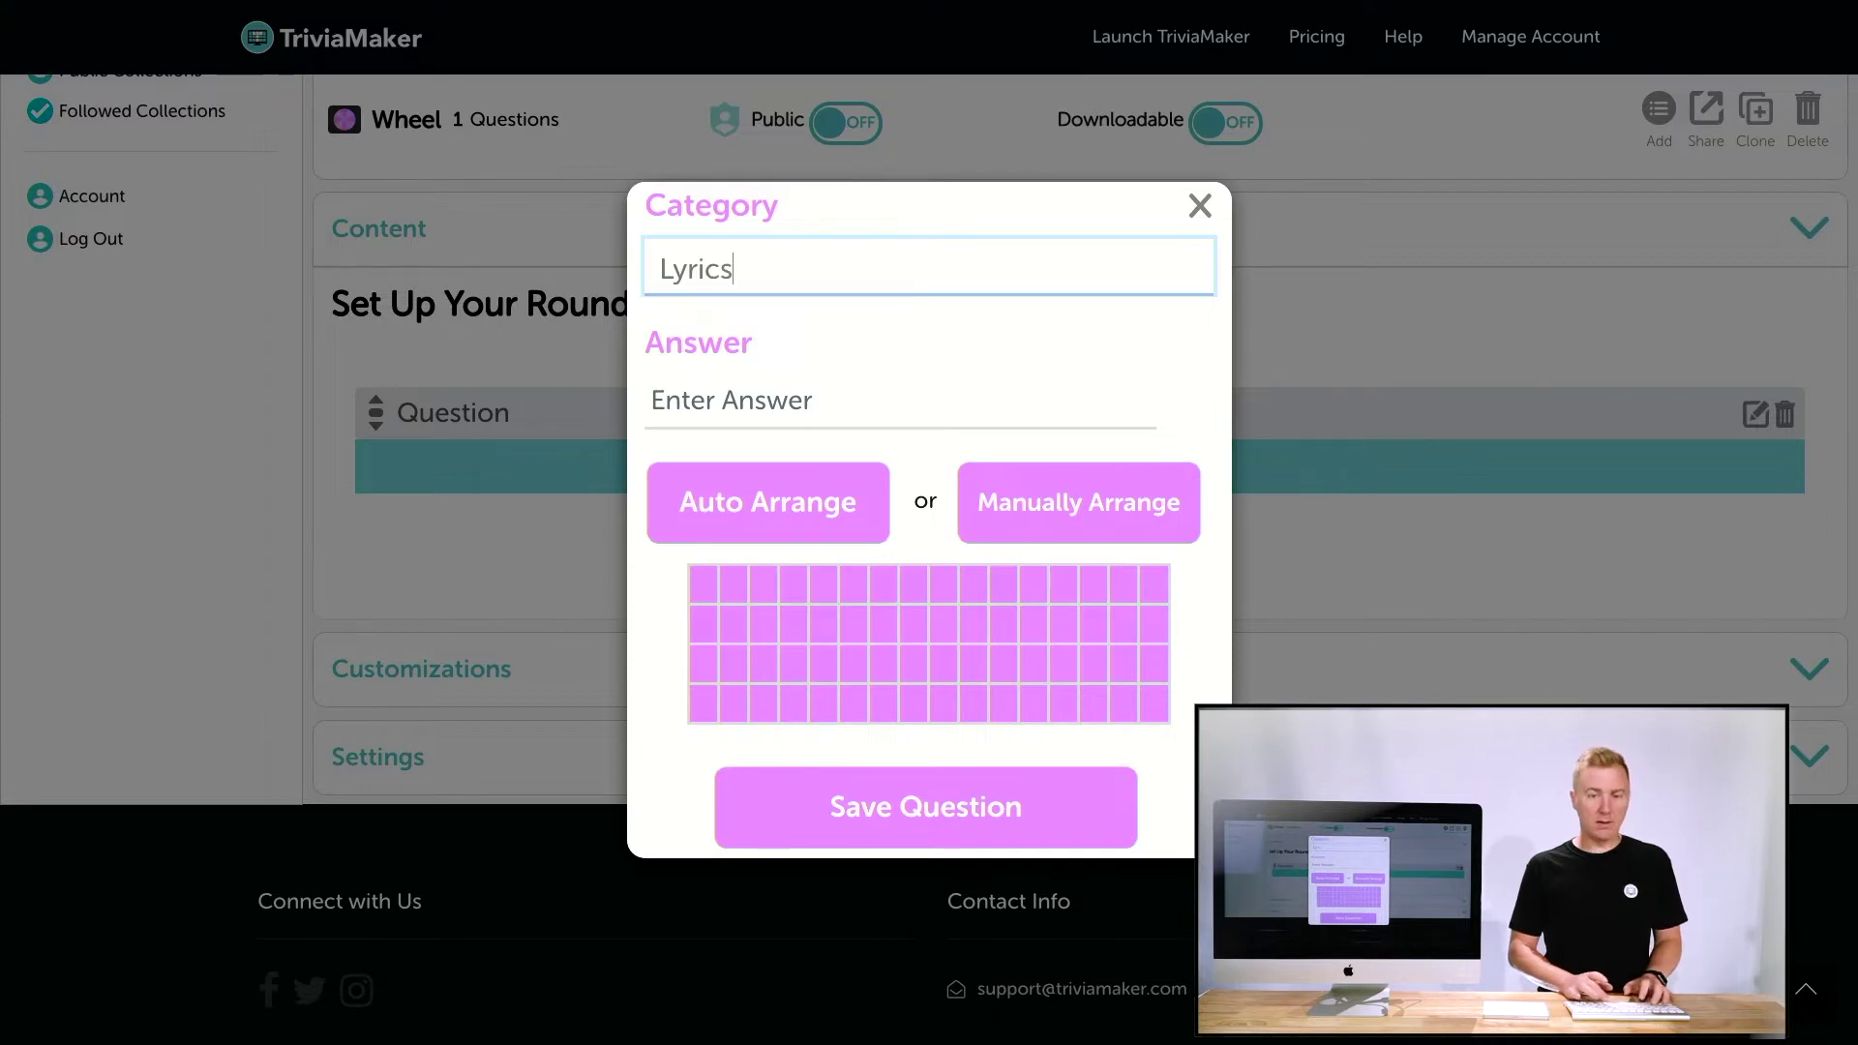
{"action": "left_click", "coordinate": [754, 404]}
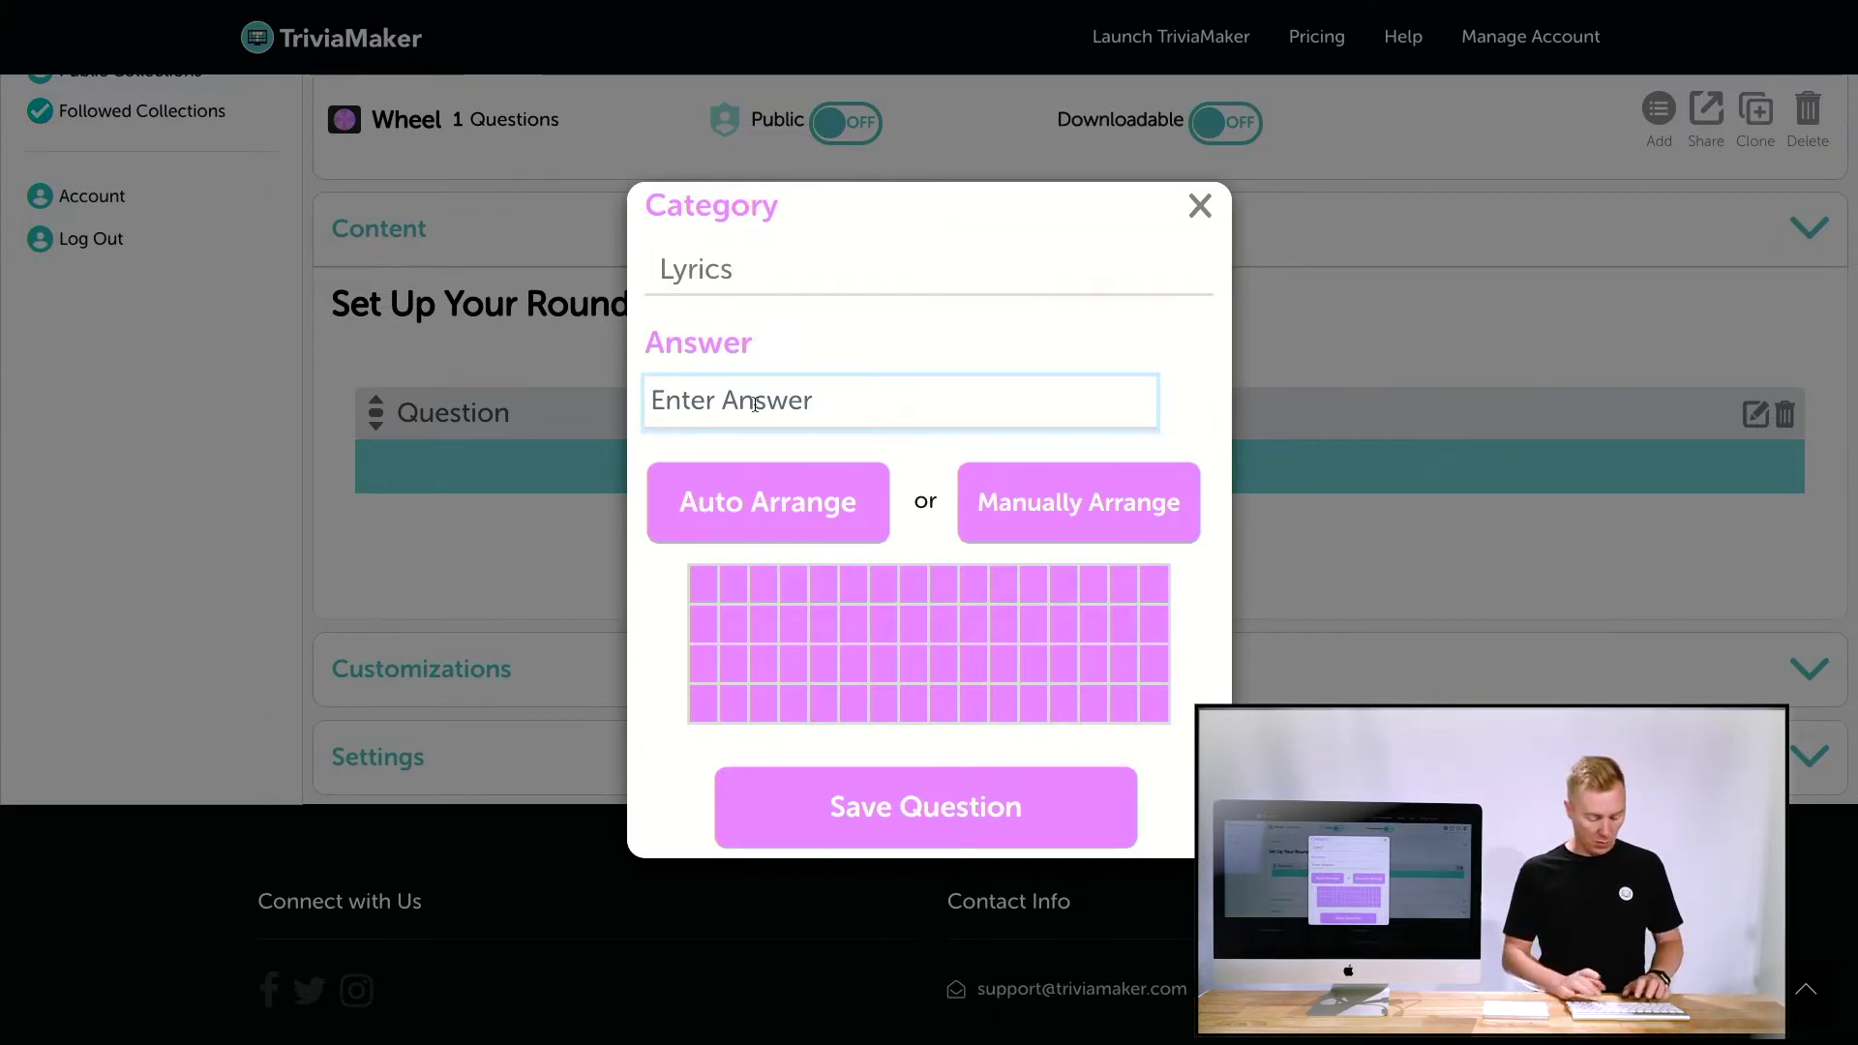
{"action": "type", "text": "Countr"}
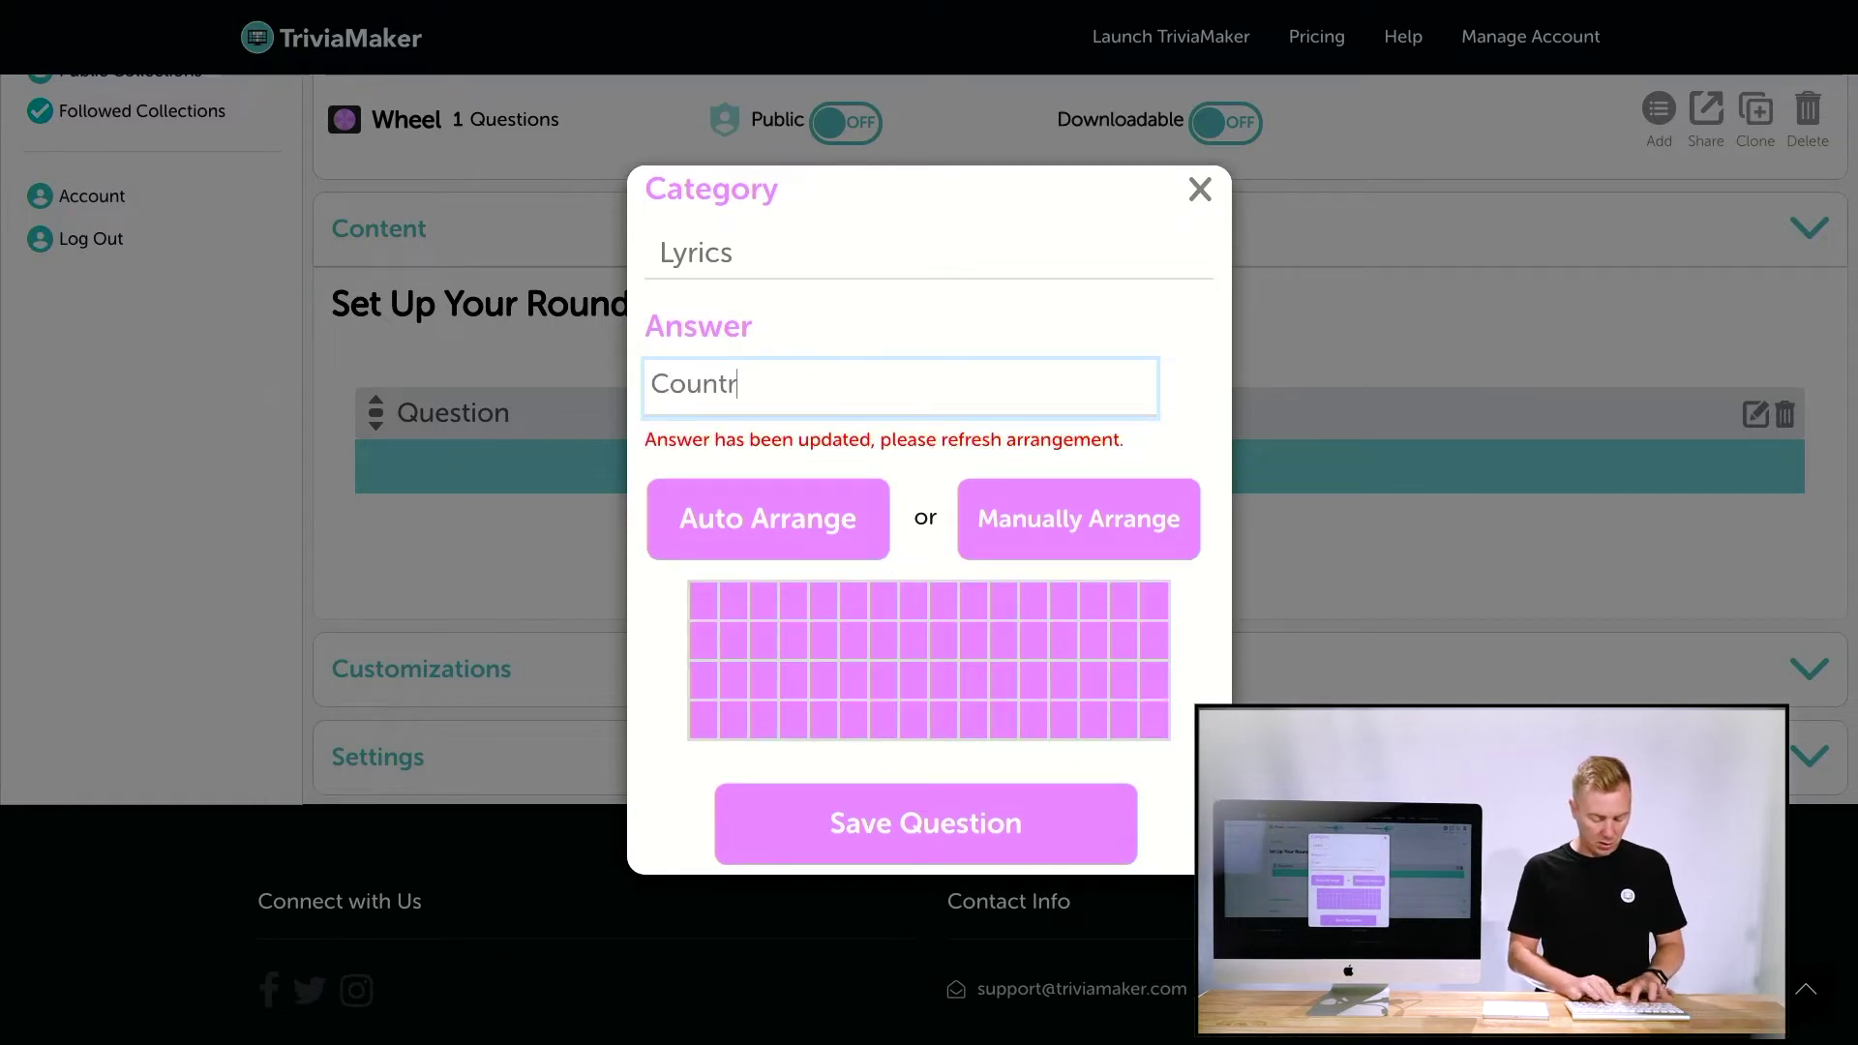
{"action": "type", "text": "y roads"}
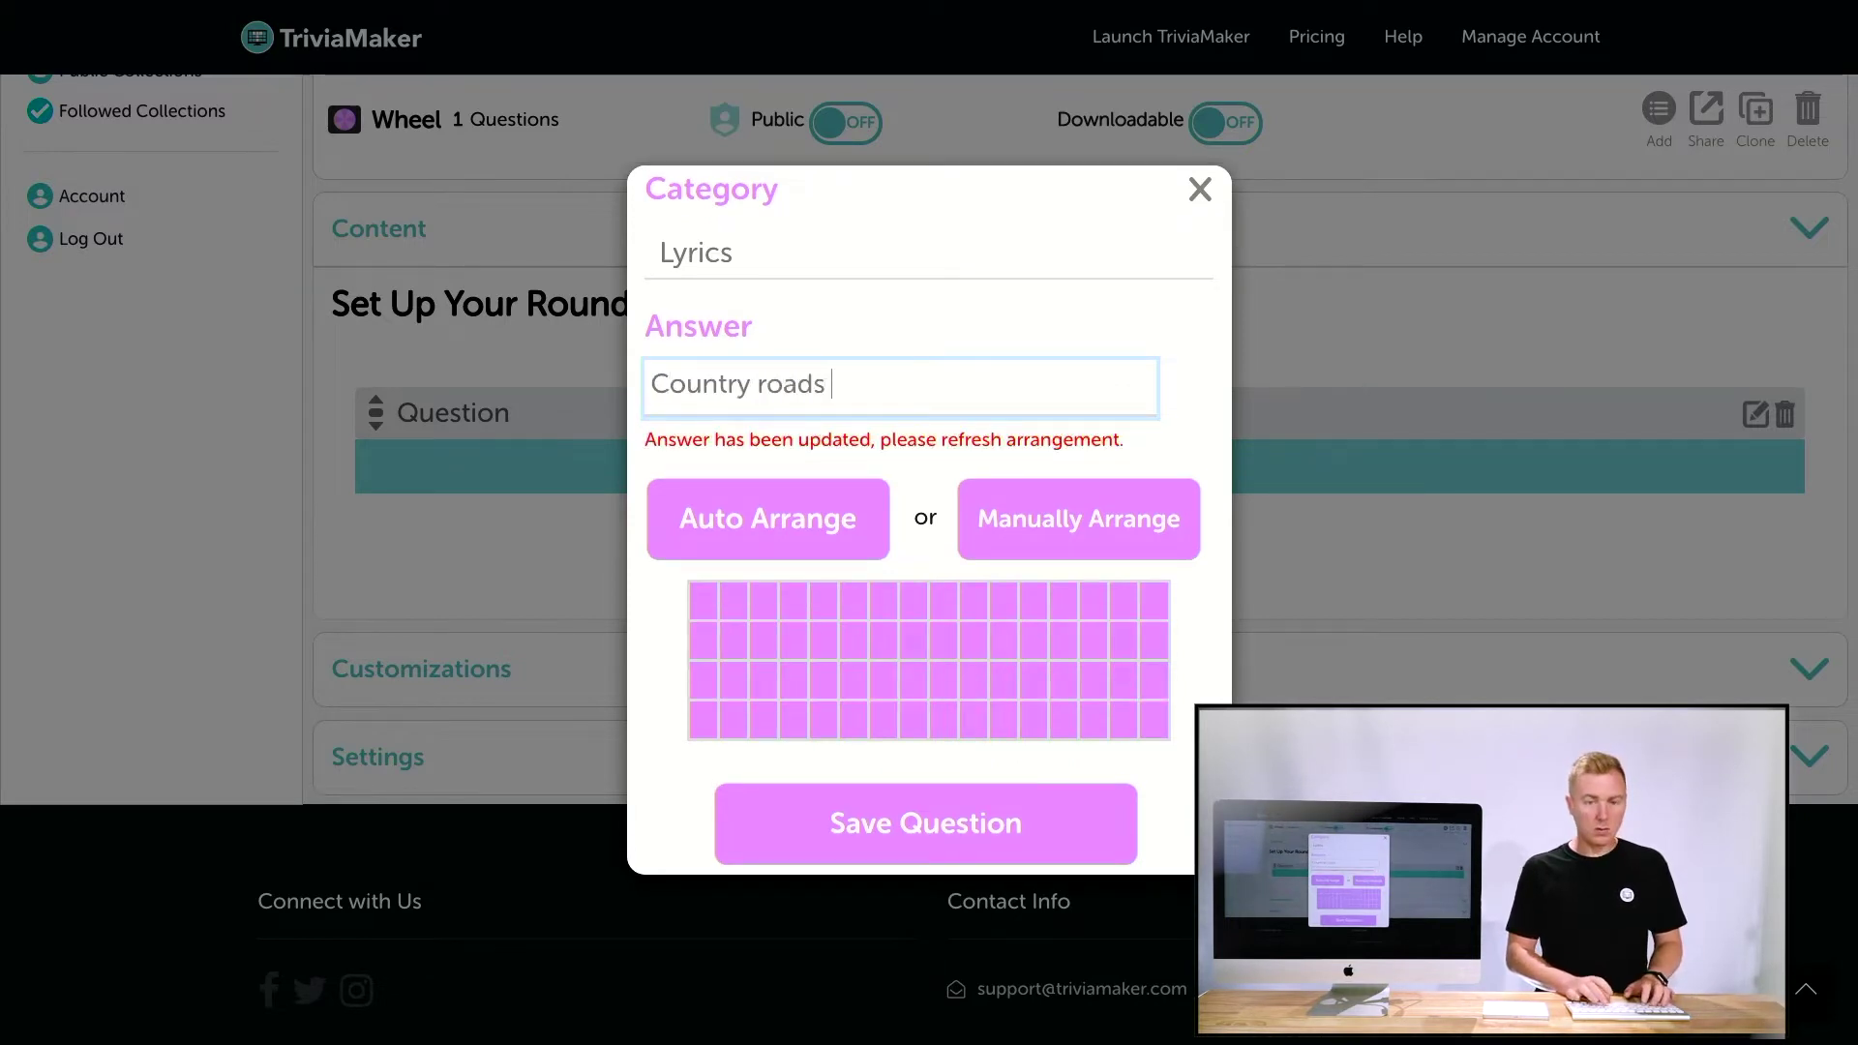
{"action": "type", "text": " take me home"}
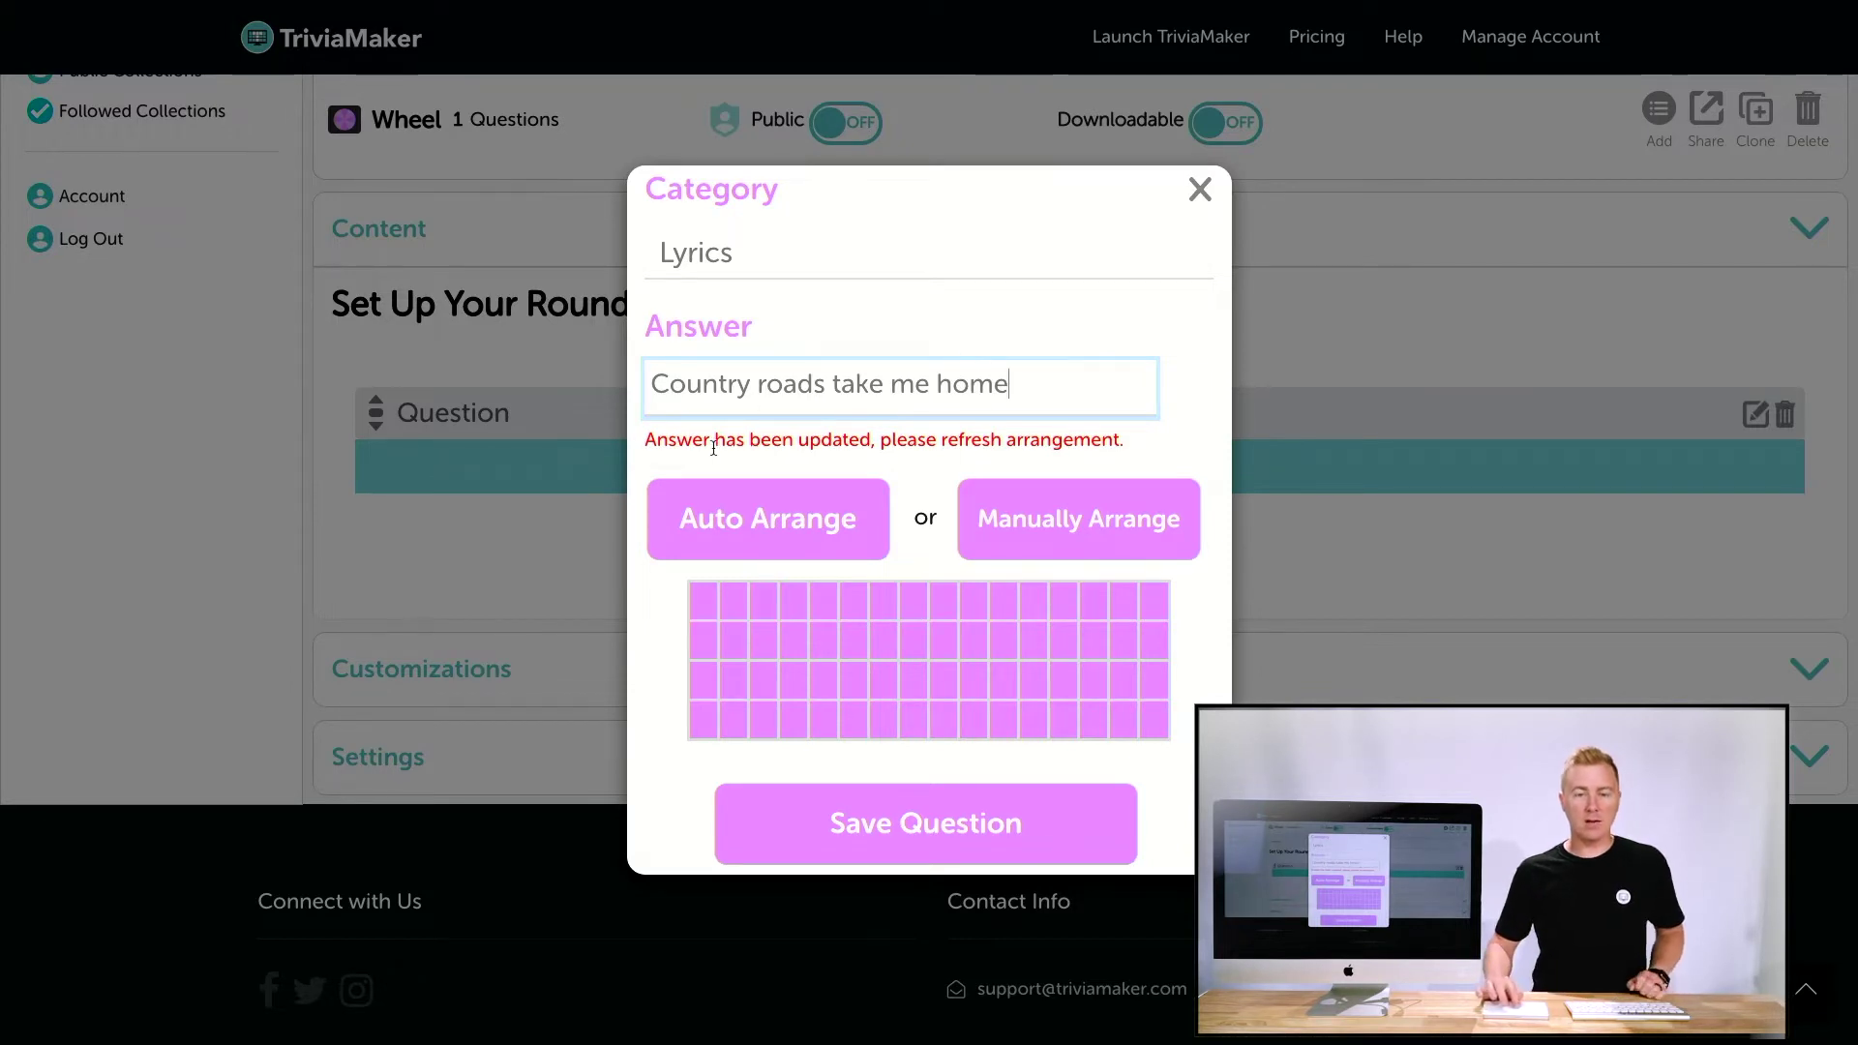
{"action": "left_click_drag", "start_coordinate": [737, 441], "coordinate": [944, 449]}
{"action": "left_click", "coordinate": [945, 449]}
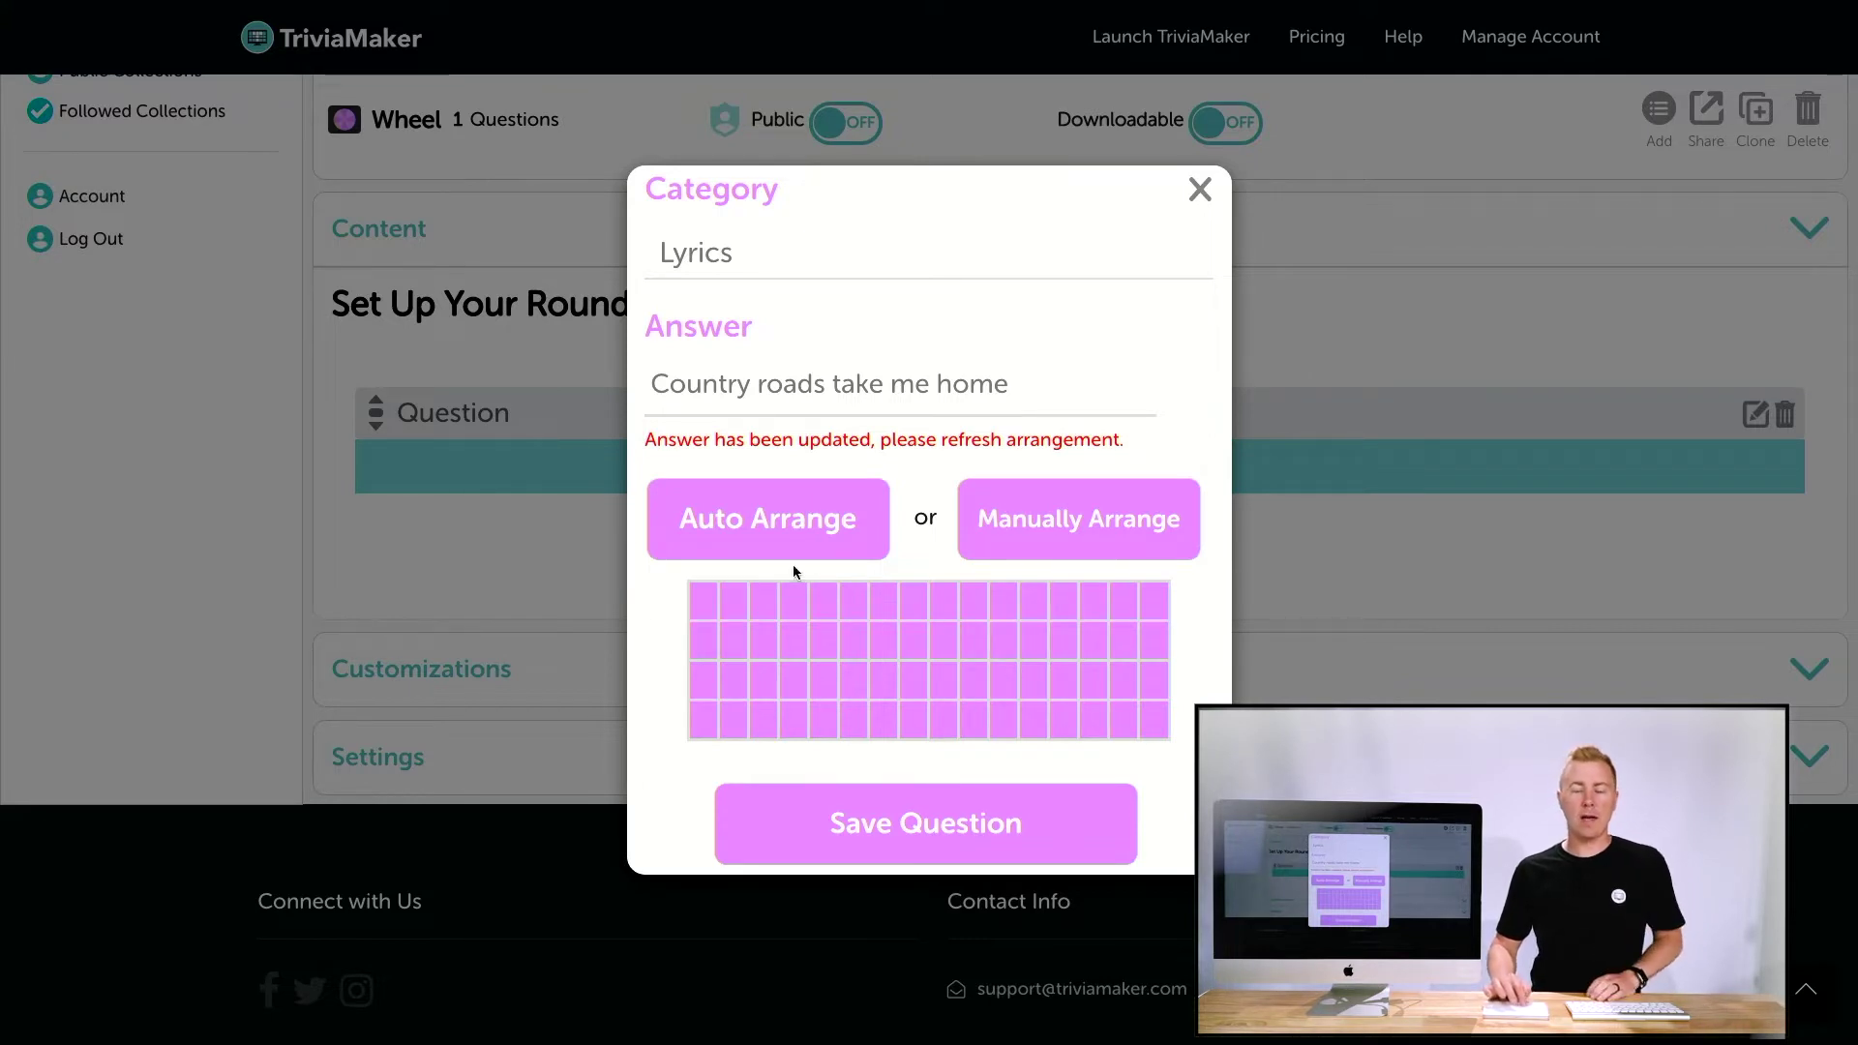
Place a few letter tiles by hand, then auto-arrange the answer and save the question
{"action": "left_click", "coordinate": [1072, 514]}
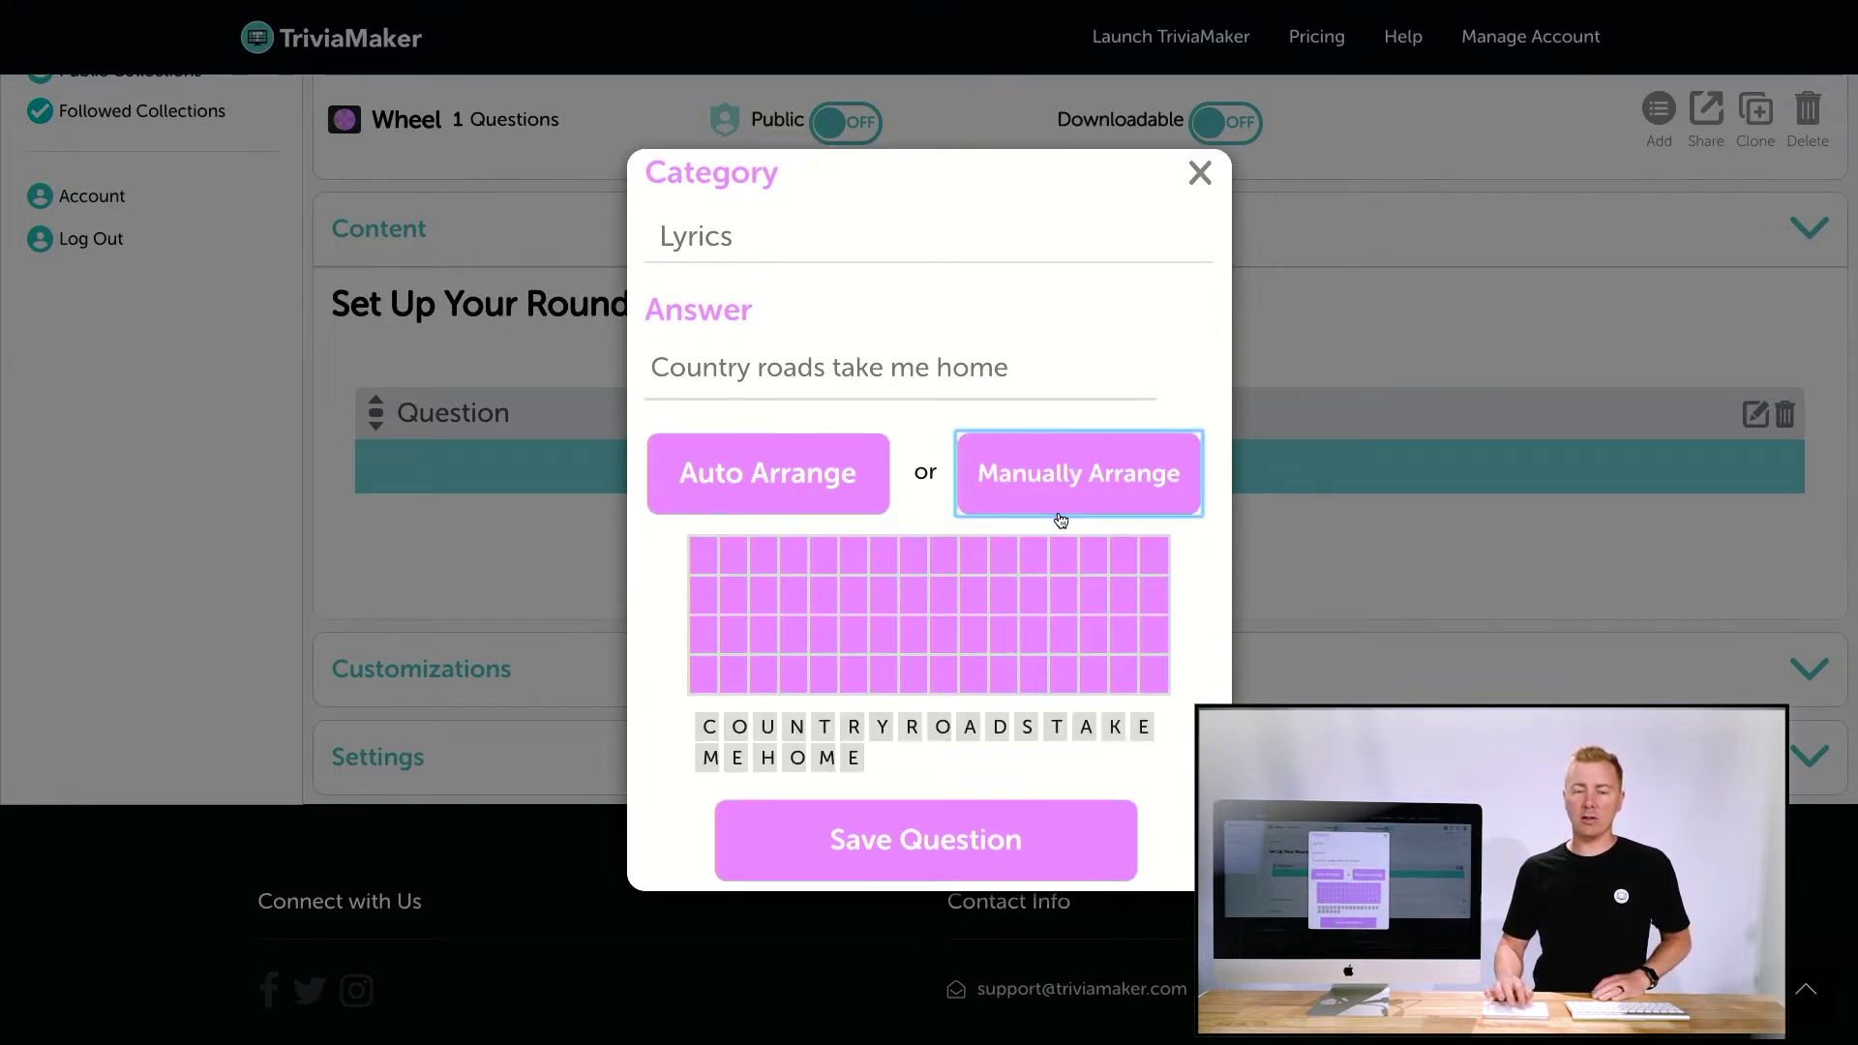
{"action": "left_click_drag", "start_coordinate": [769, 606], "coordinate": [785, 607]}
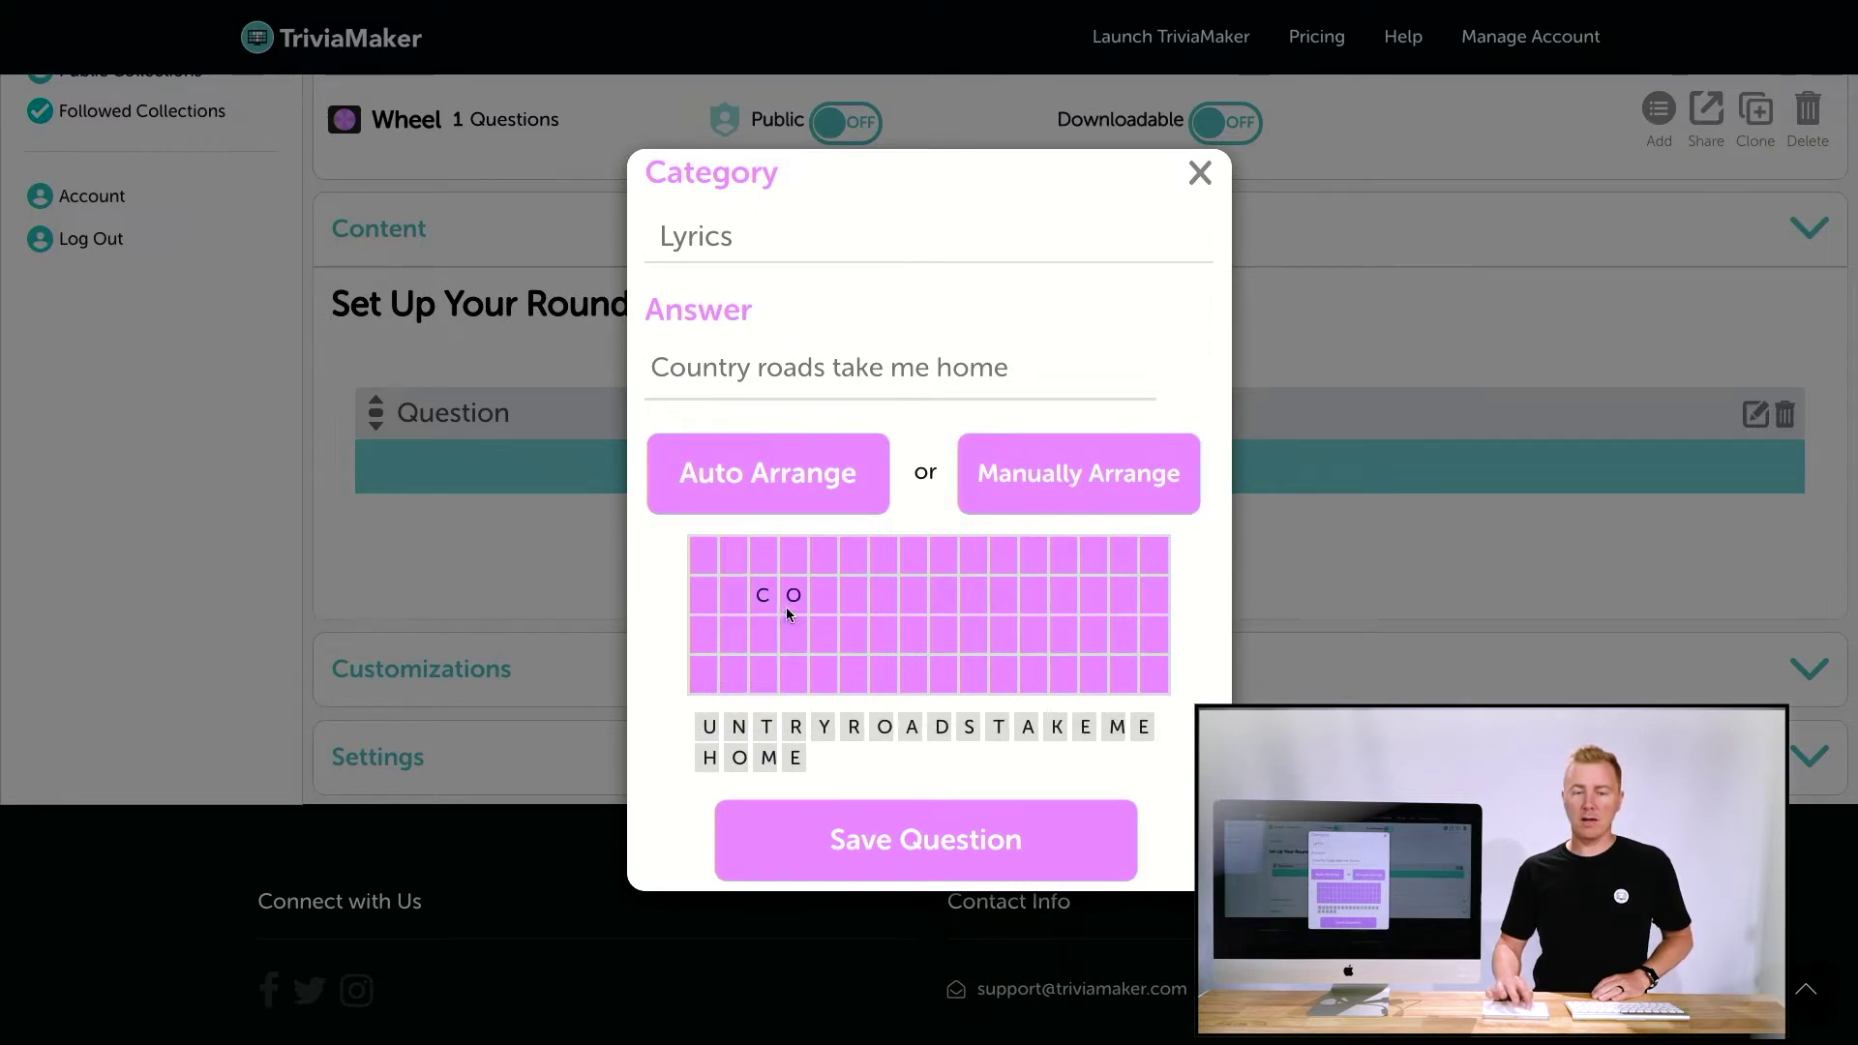
{"action": "left_click_drag", "start_coordinate": [707, 728], "coordinate": [818, 599]}
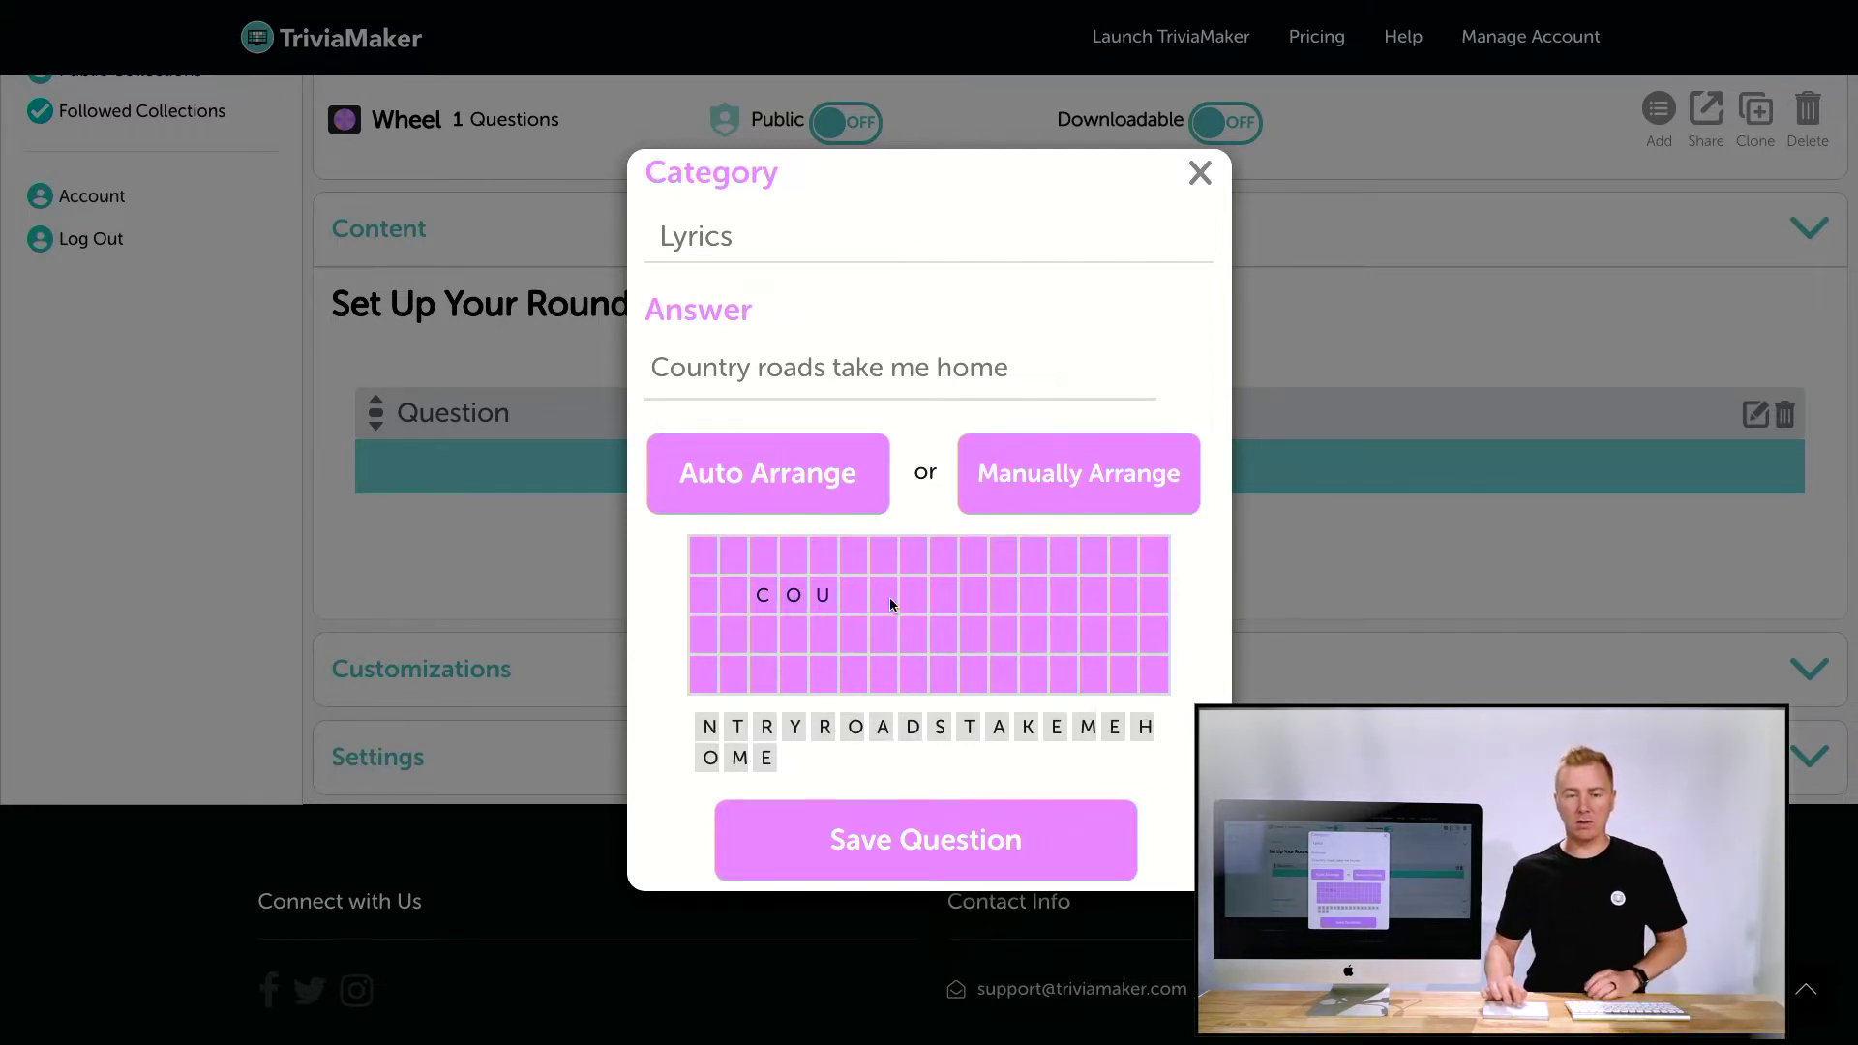
{"action": "left_click", "coordinate": [759, 487]}
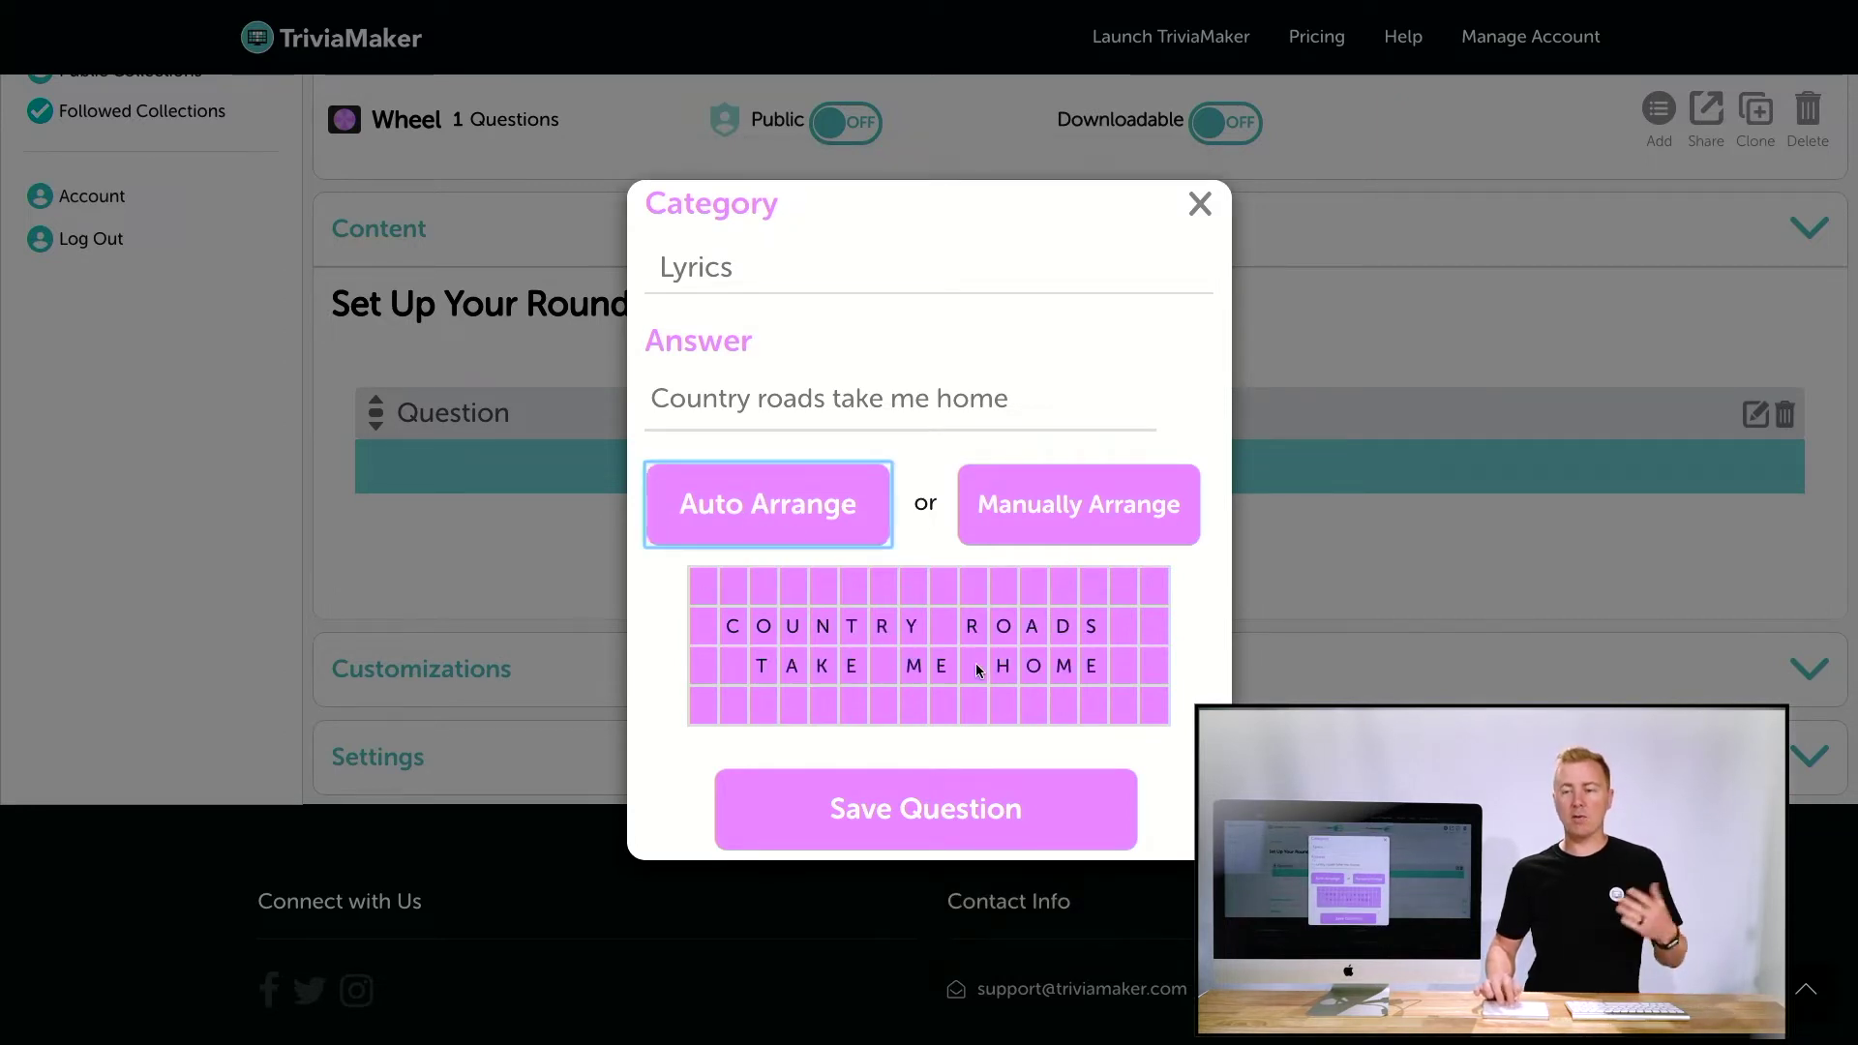
{"action": "left_click", "coordinate": [935, 820]}
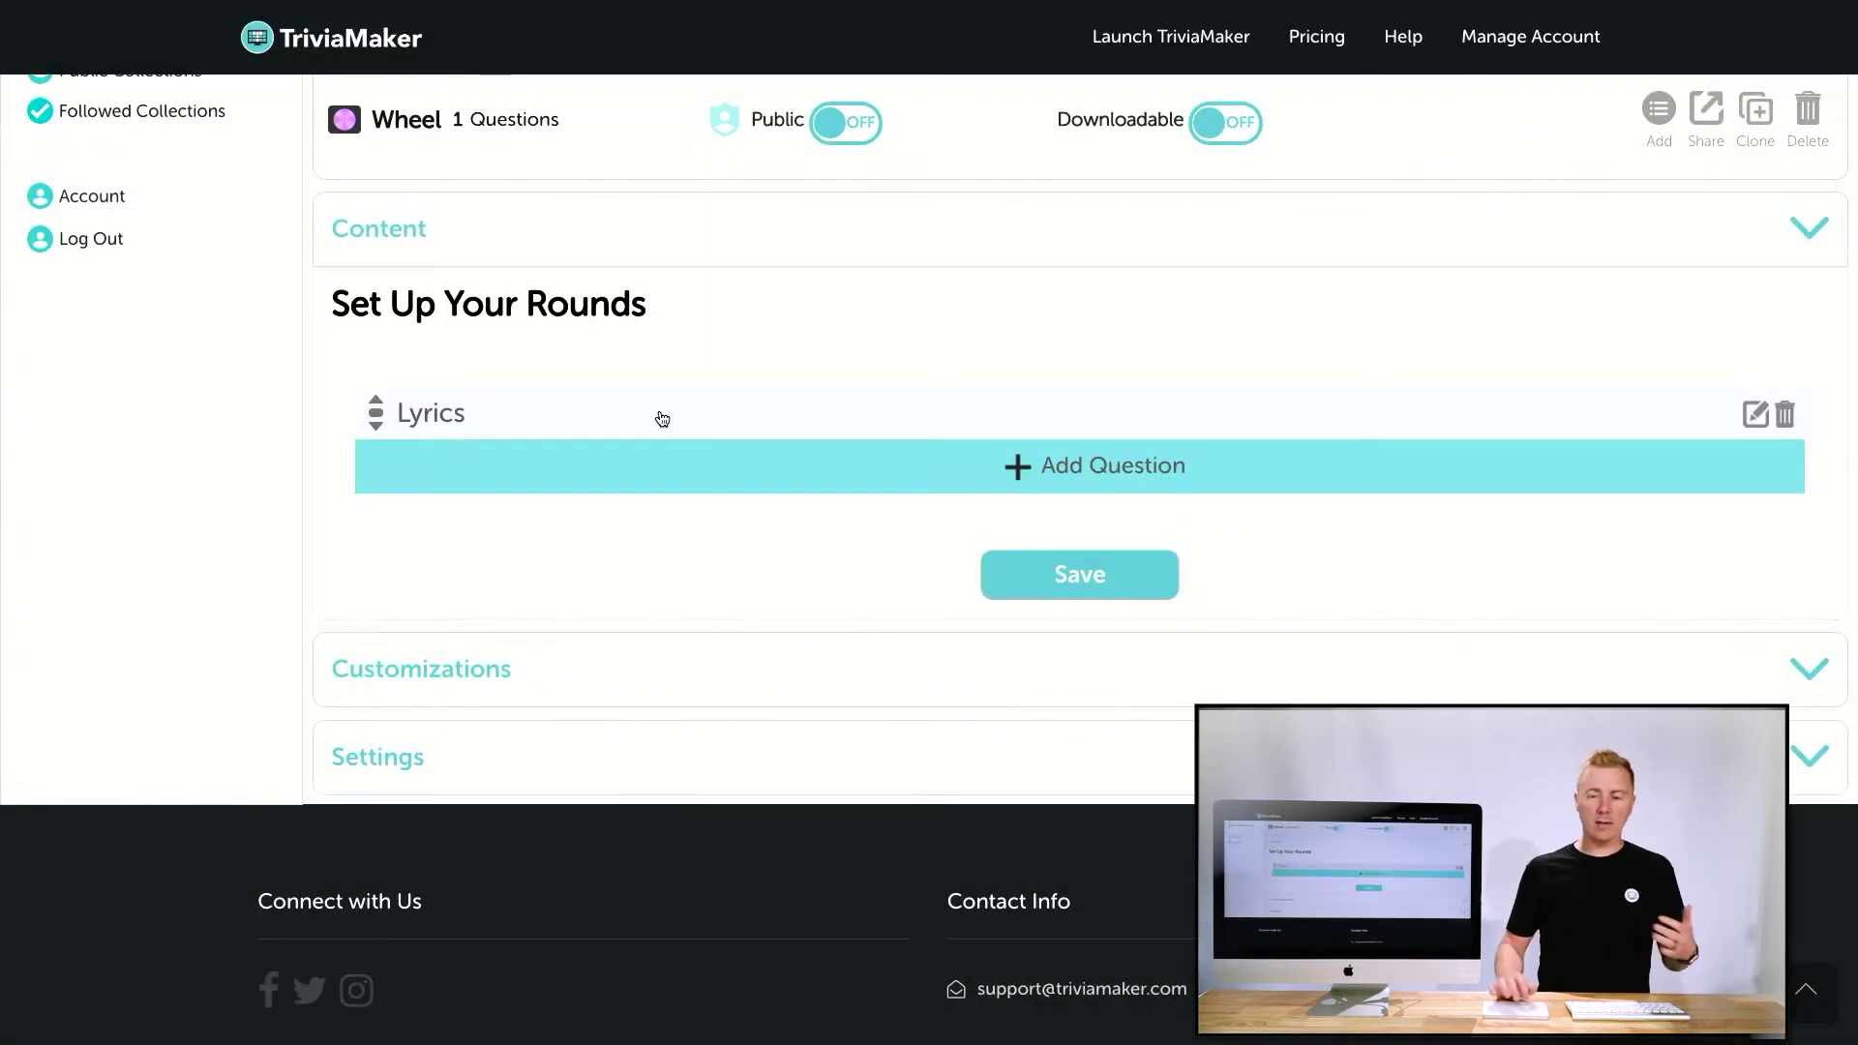
Add a Movie Title question answering 'Shawshank Redemption', auto-arranged on the board, and save it
{"action": "left_click", "coordinate": [1015, 484]}
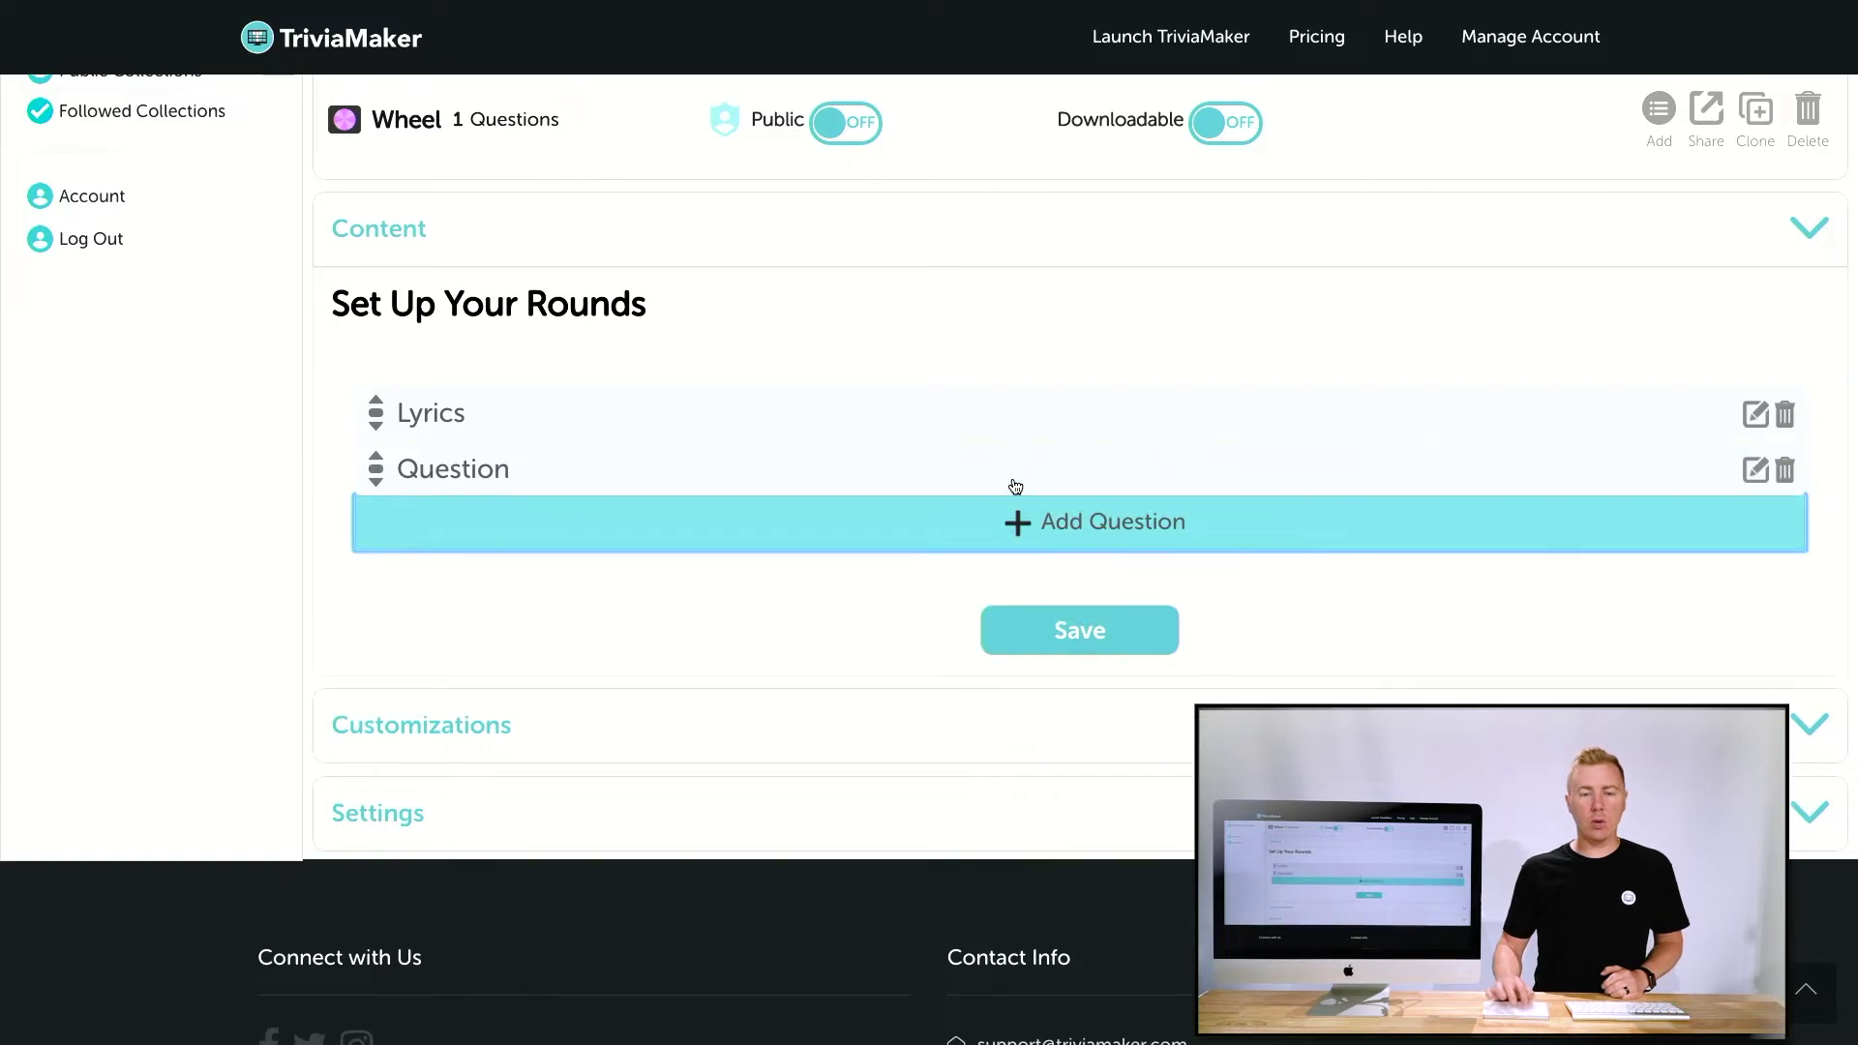
{"action": "left_click", "coordinate": [1754, 471]}
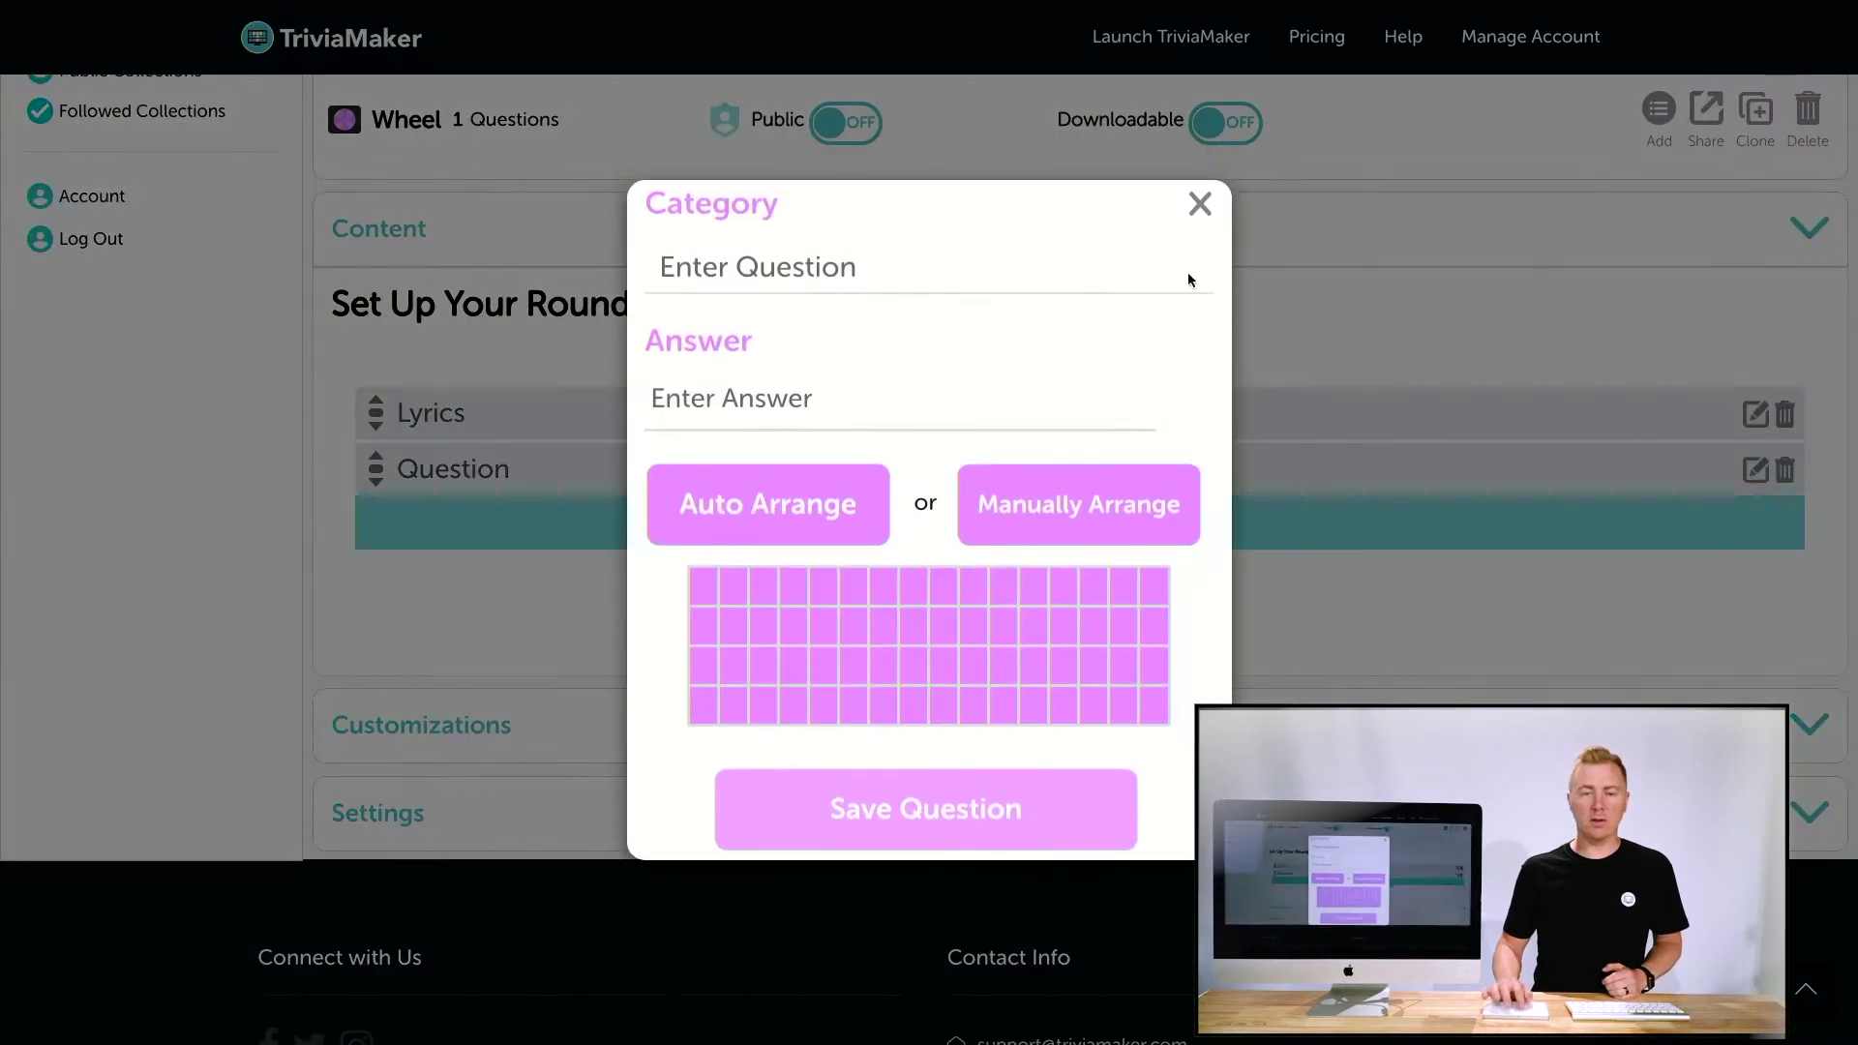
{"action": "left_click", "coordinate": [952, 275]}
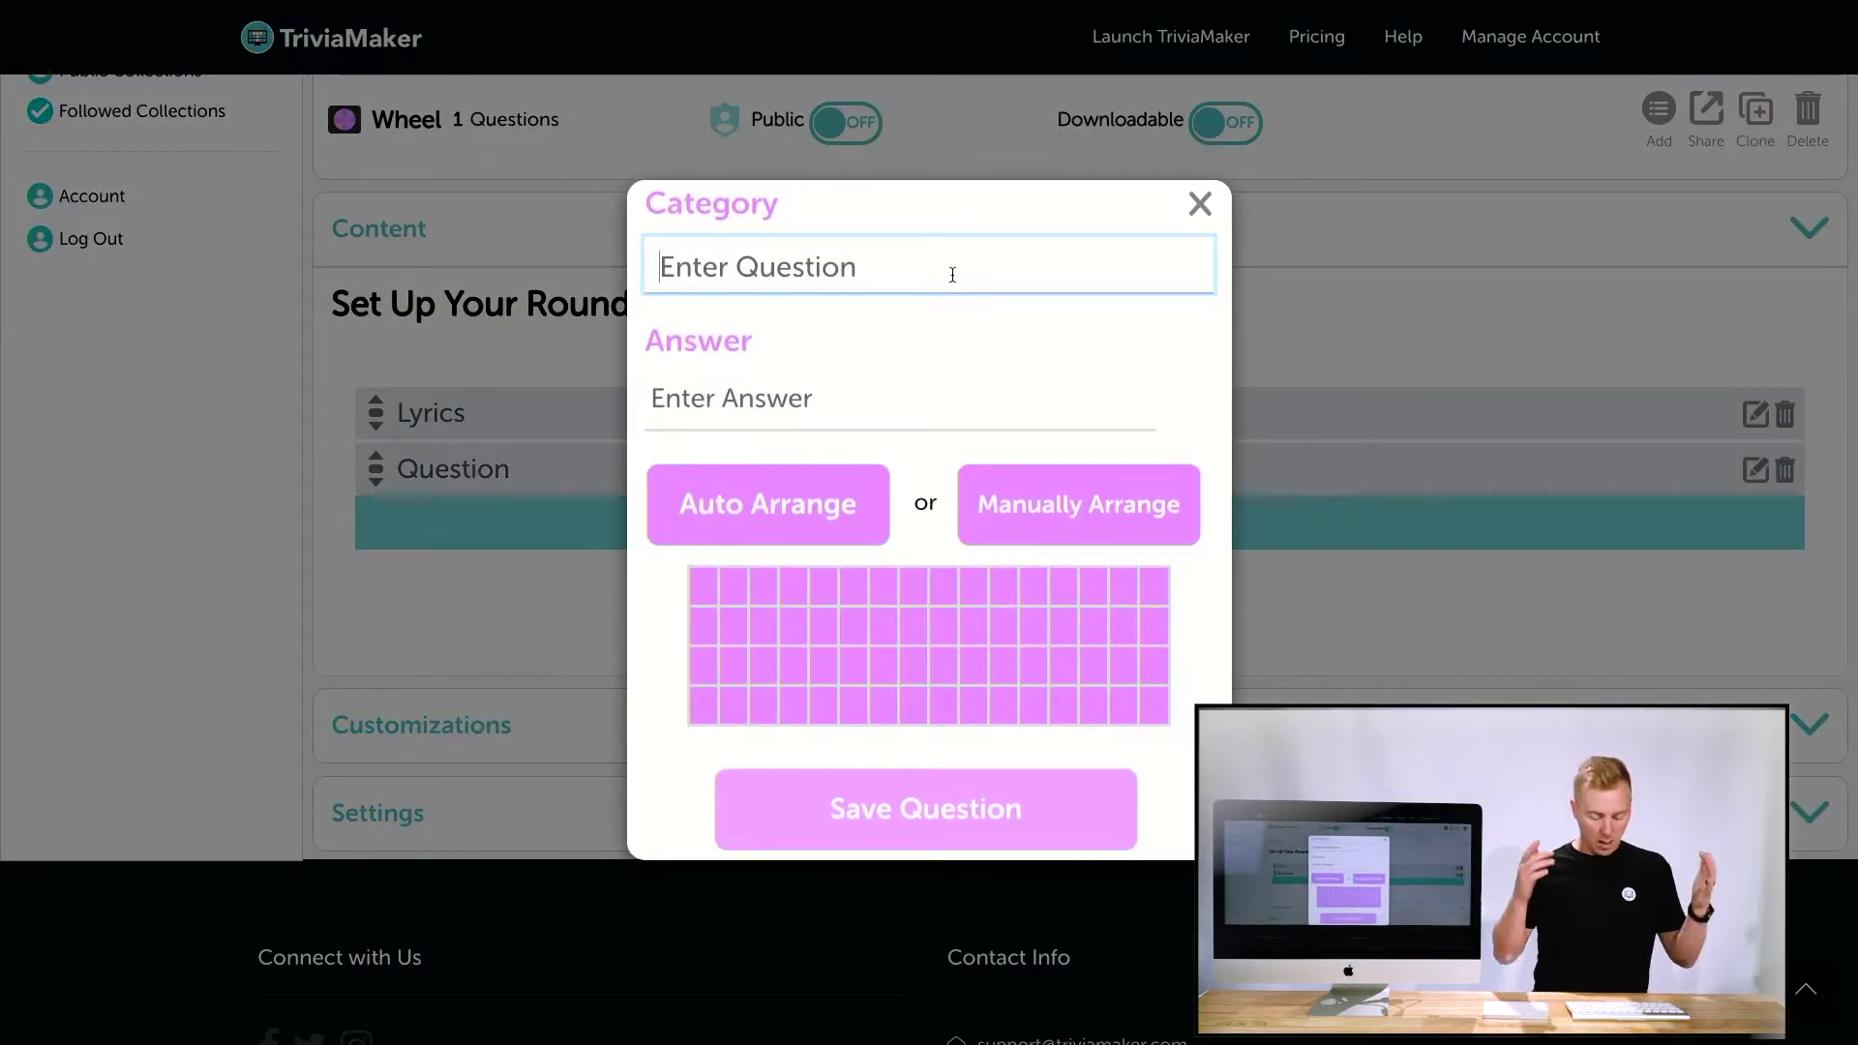
{"action": "type", "text": "Movie Title"}
{"action": "key", "text": "Tab"}
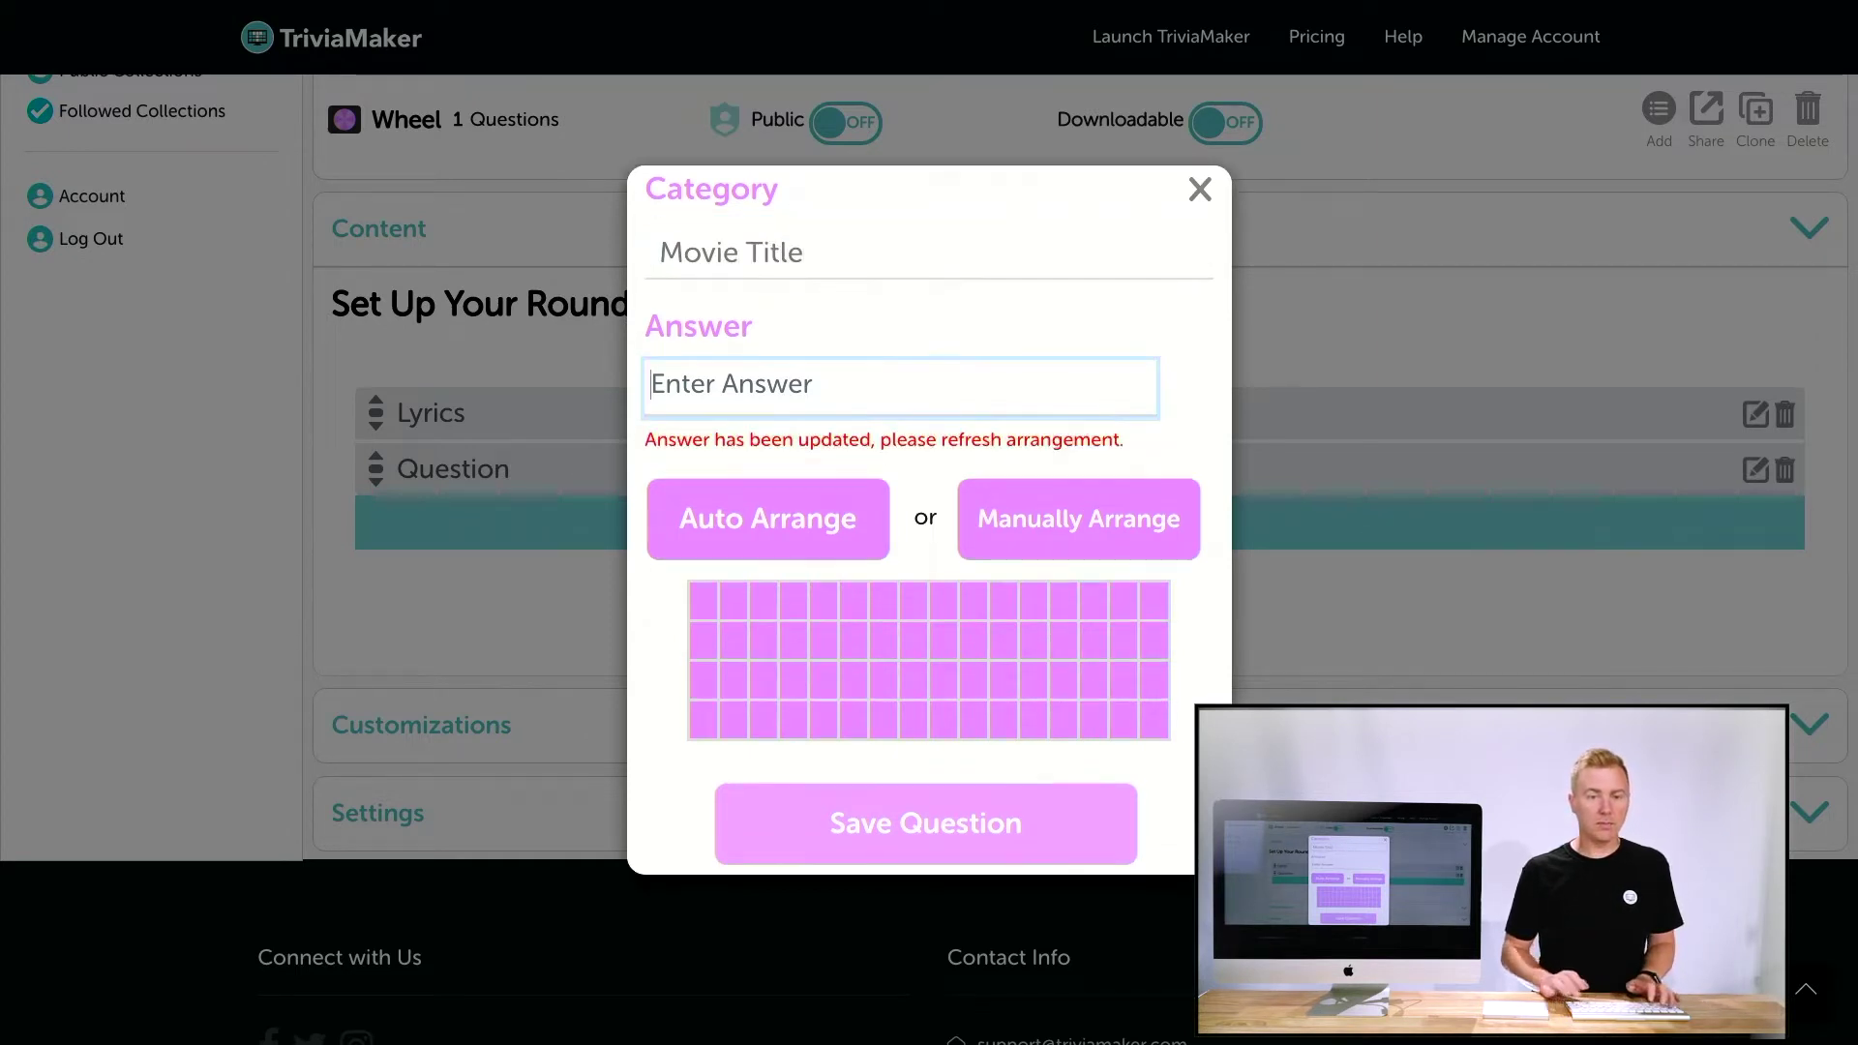
{"action": "type", "text": "Sha"}
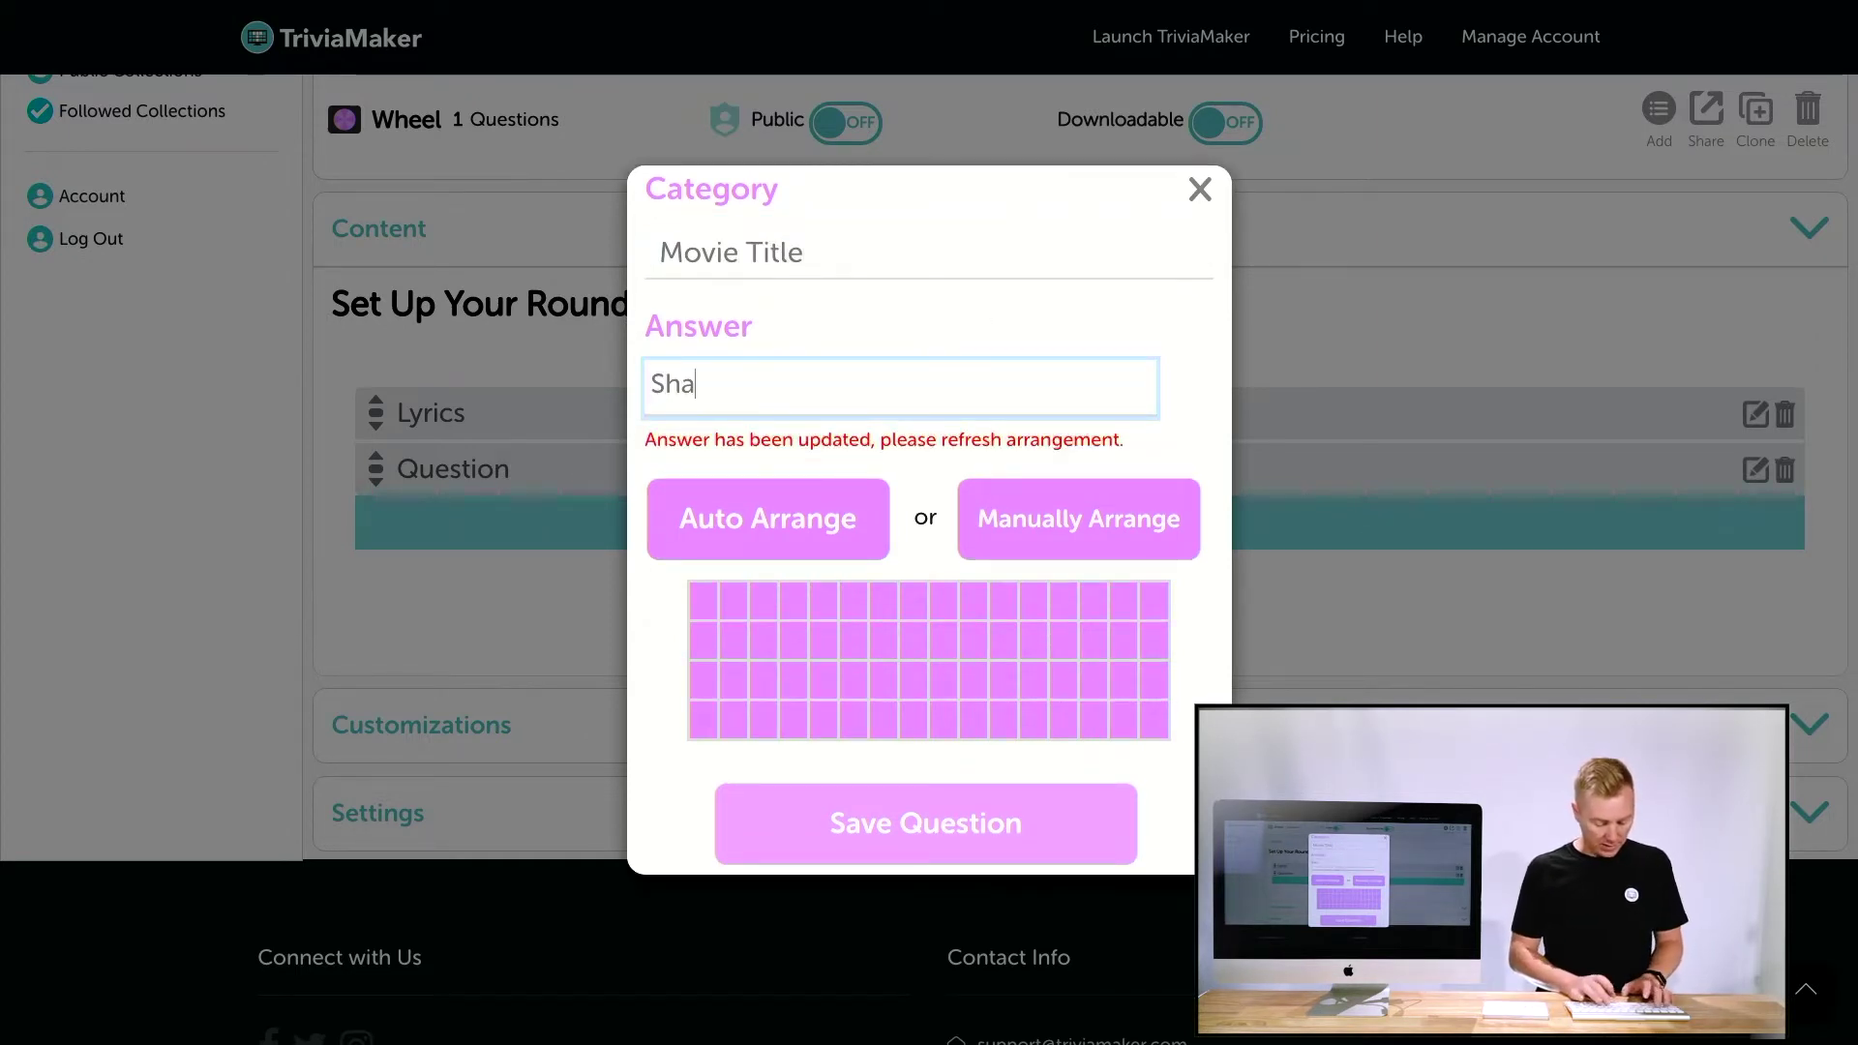
{"action": "type", "text": "wshank Redemption"}
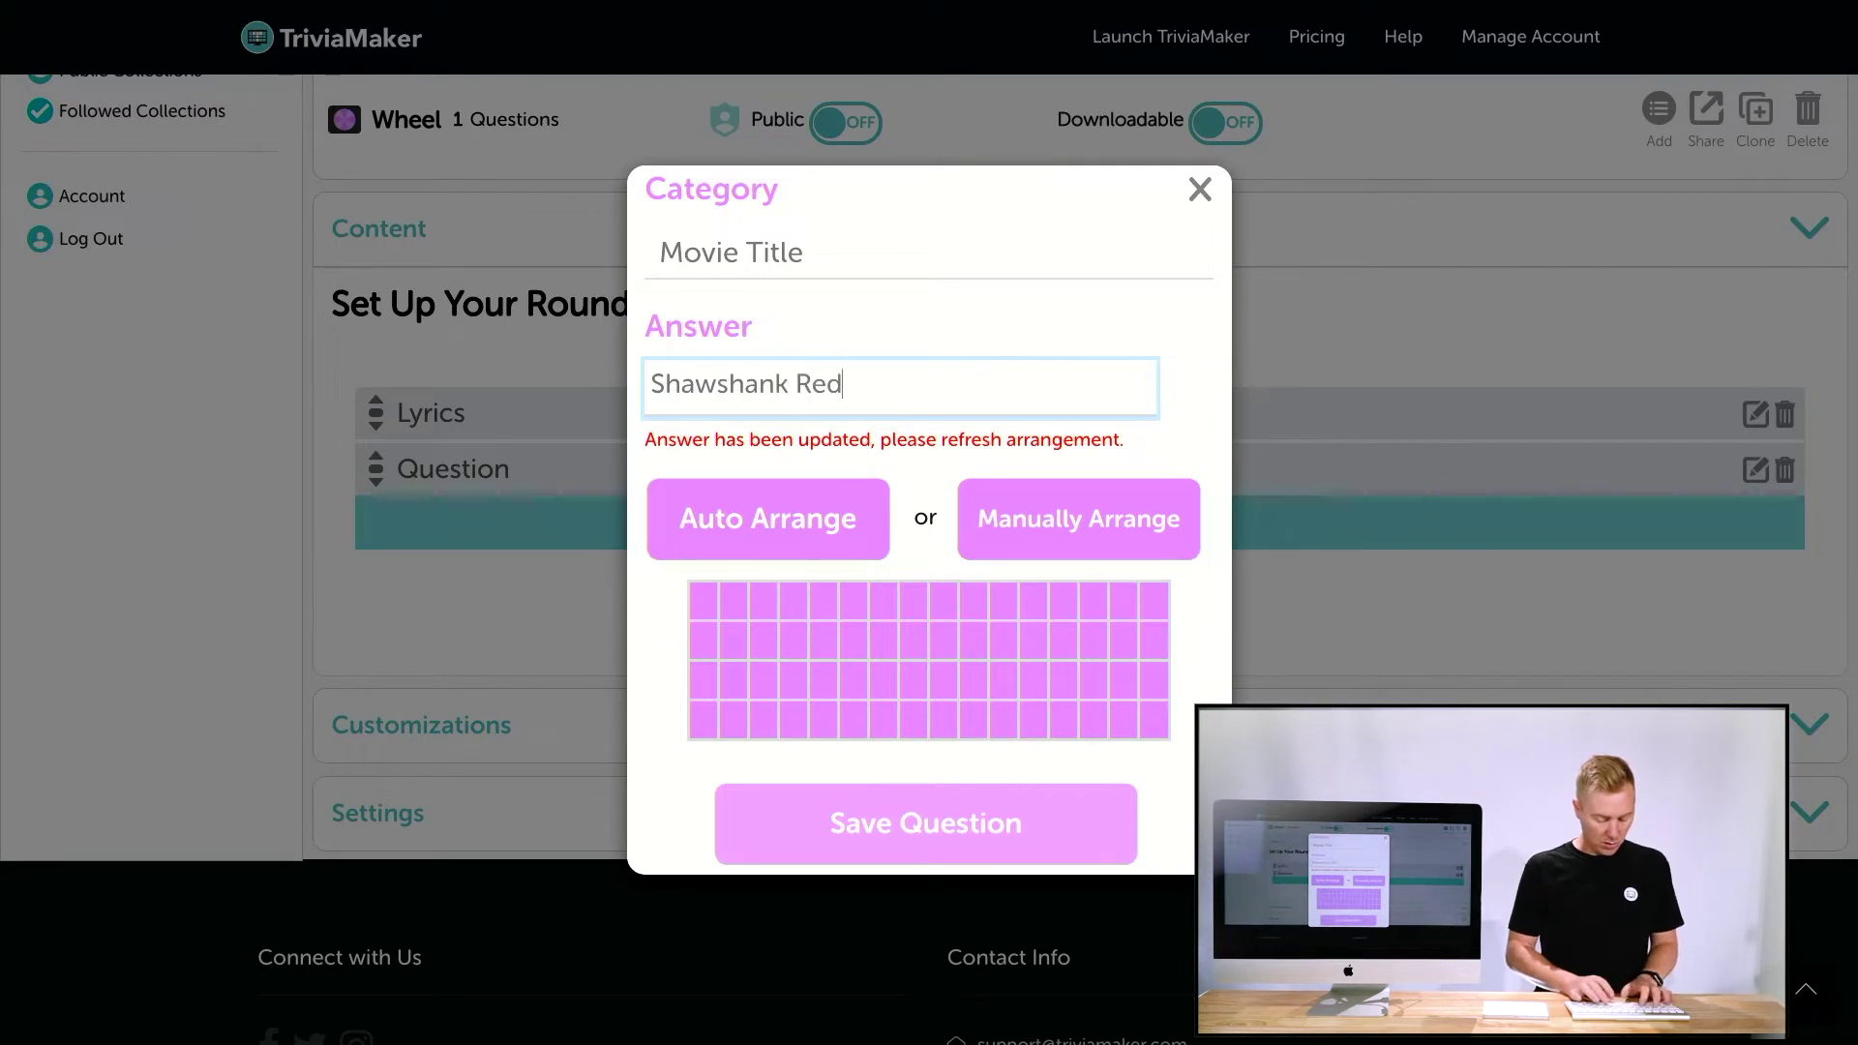
{"action": "left_click", "coordinate": [807, 496]}
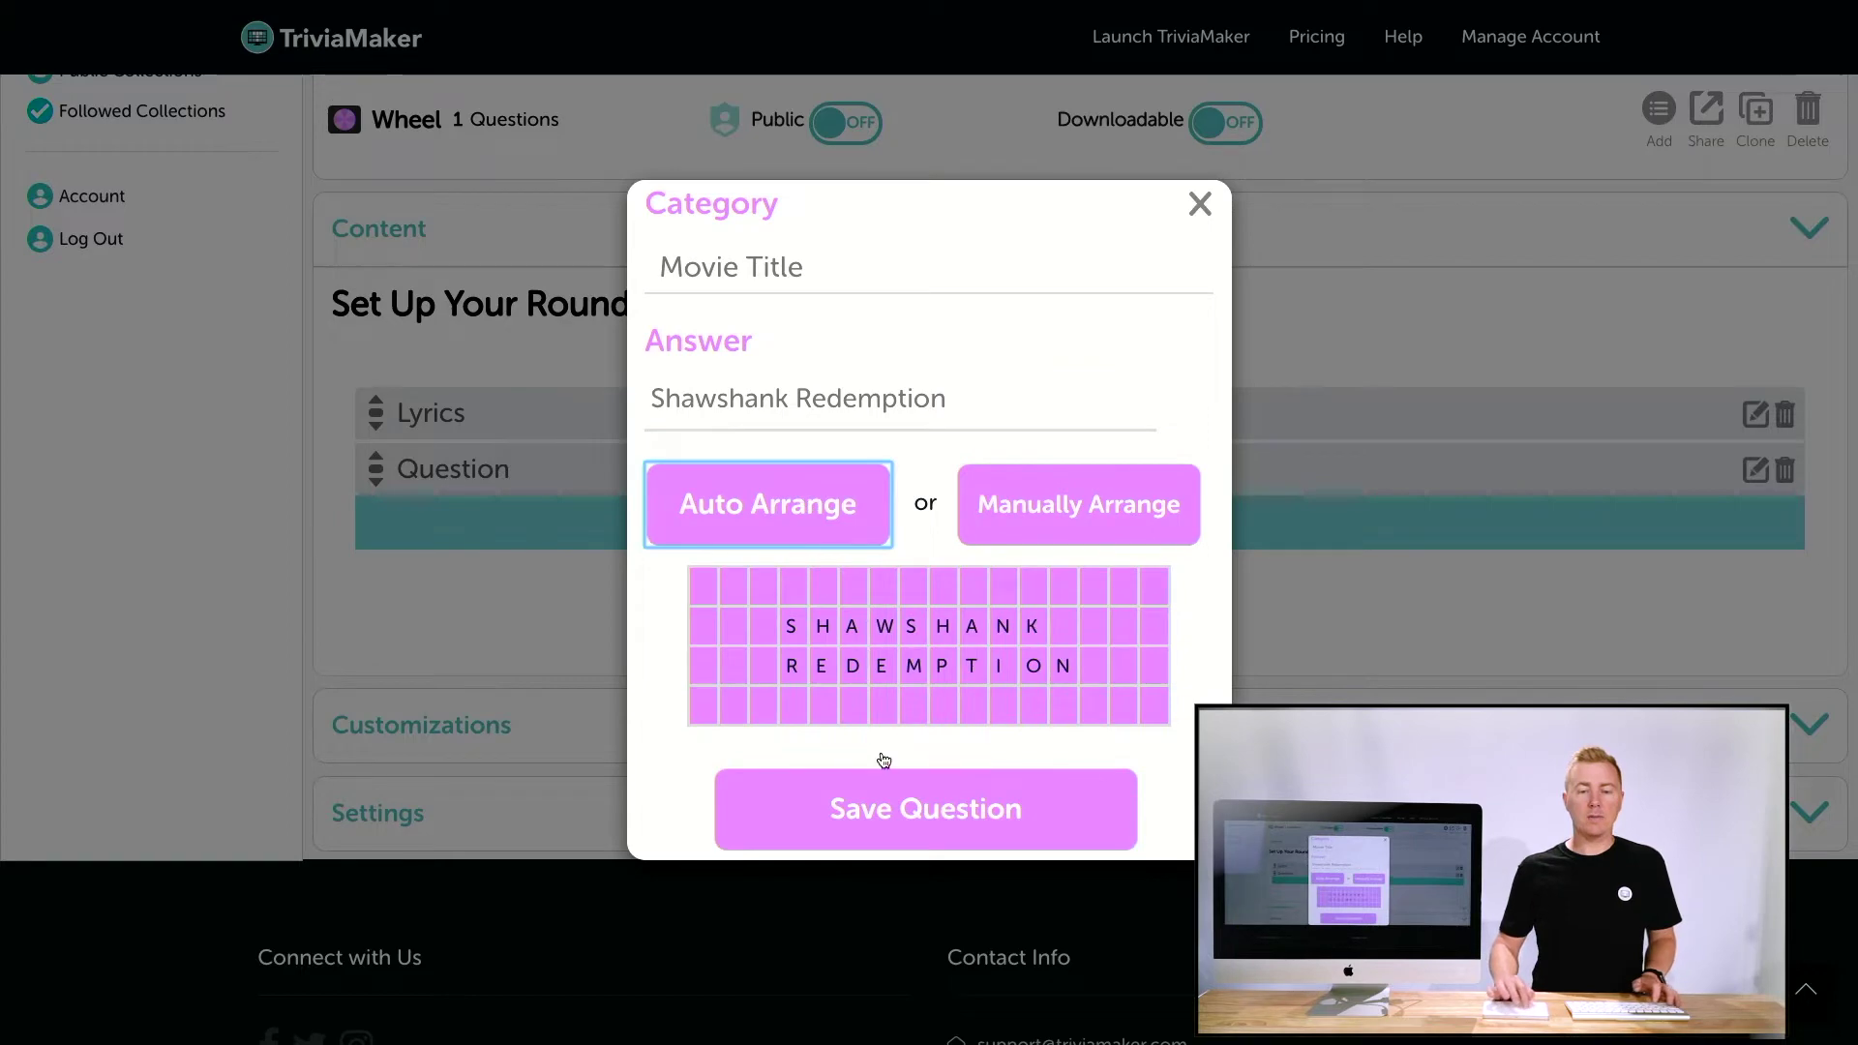
{"action": "left_click", "coordinate": [852, 805]}
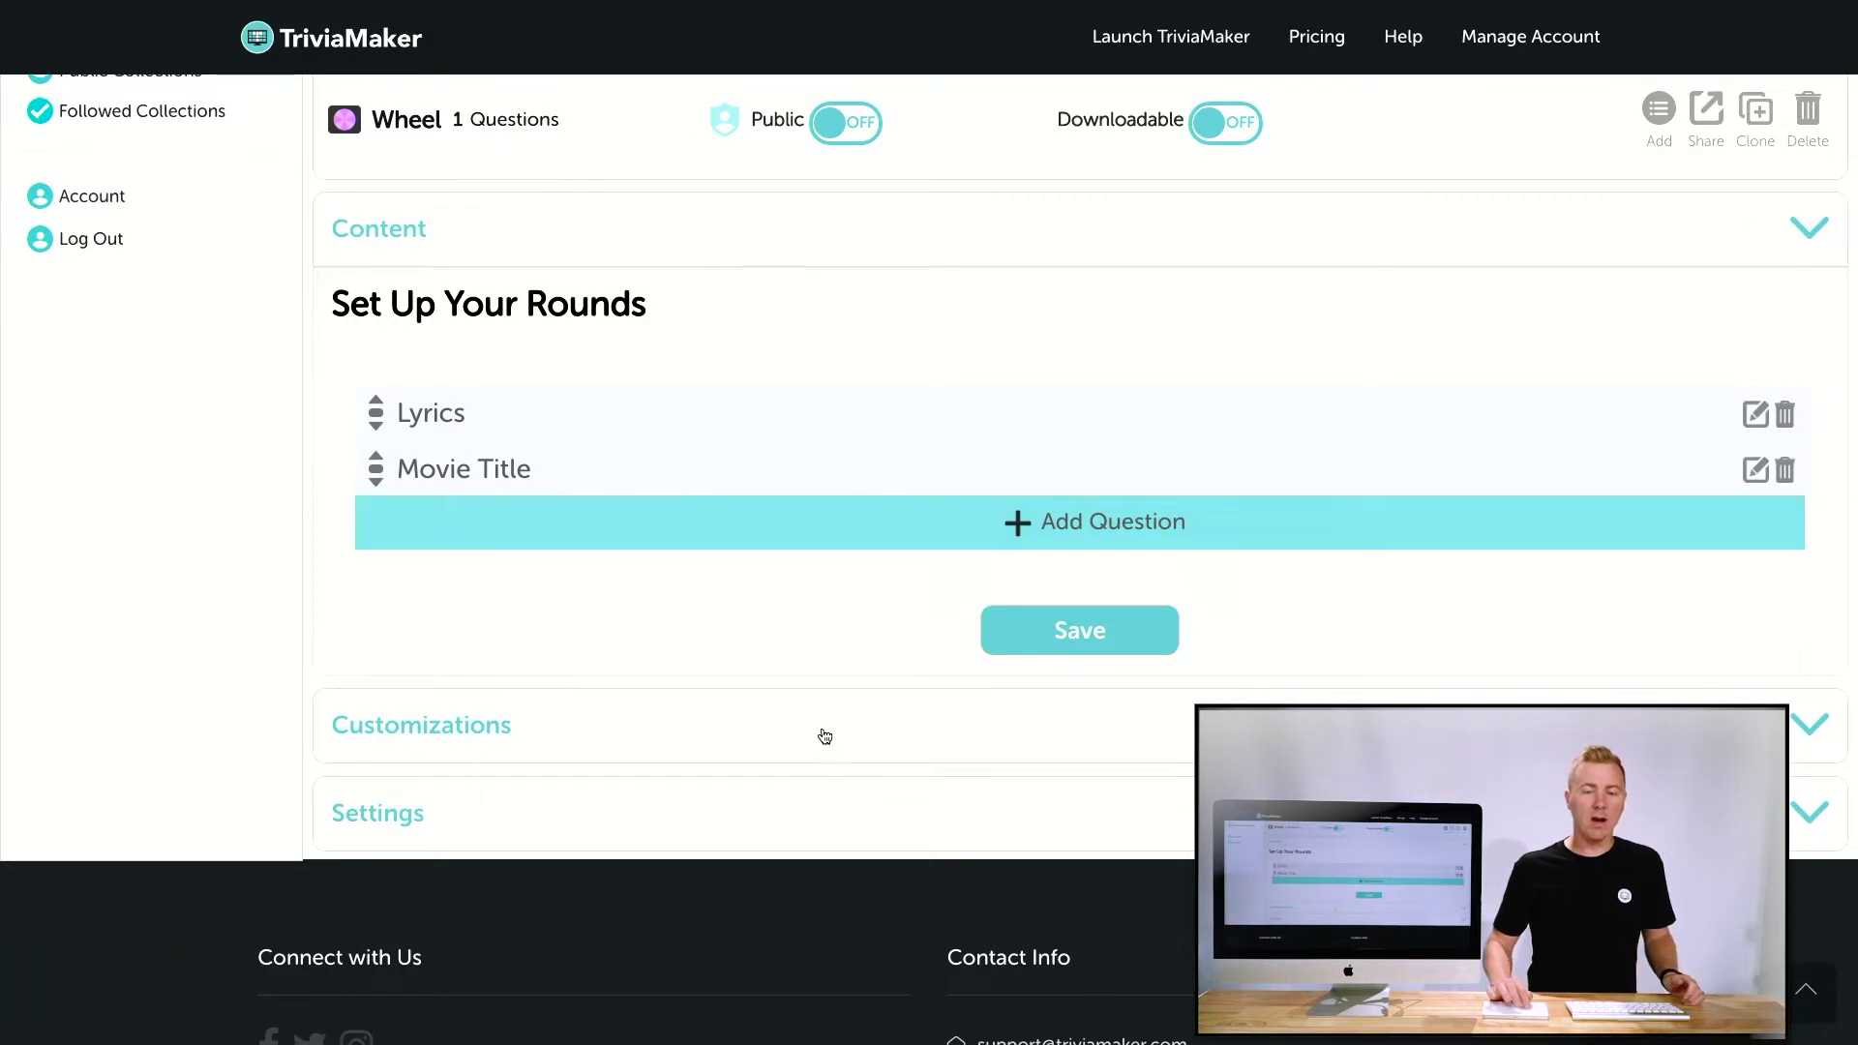
Expand Customizations and scroll down to the Wheel Customization segment list and wheel
{"action": "left_click", "coordinate": [821, 735]}
{"action": "scroll", "coordinate": [824, 738], "scroll_direction": "down", "scroll_amount": 1}
{"action": "scroll", "coordinate": [825, 737], "scroll_direction": "down", "scroll_amount": 5}
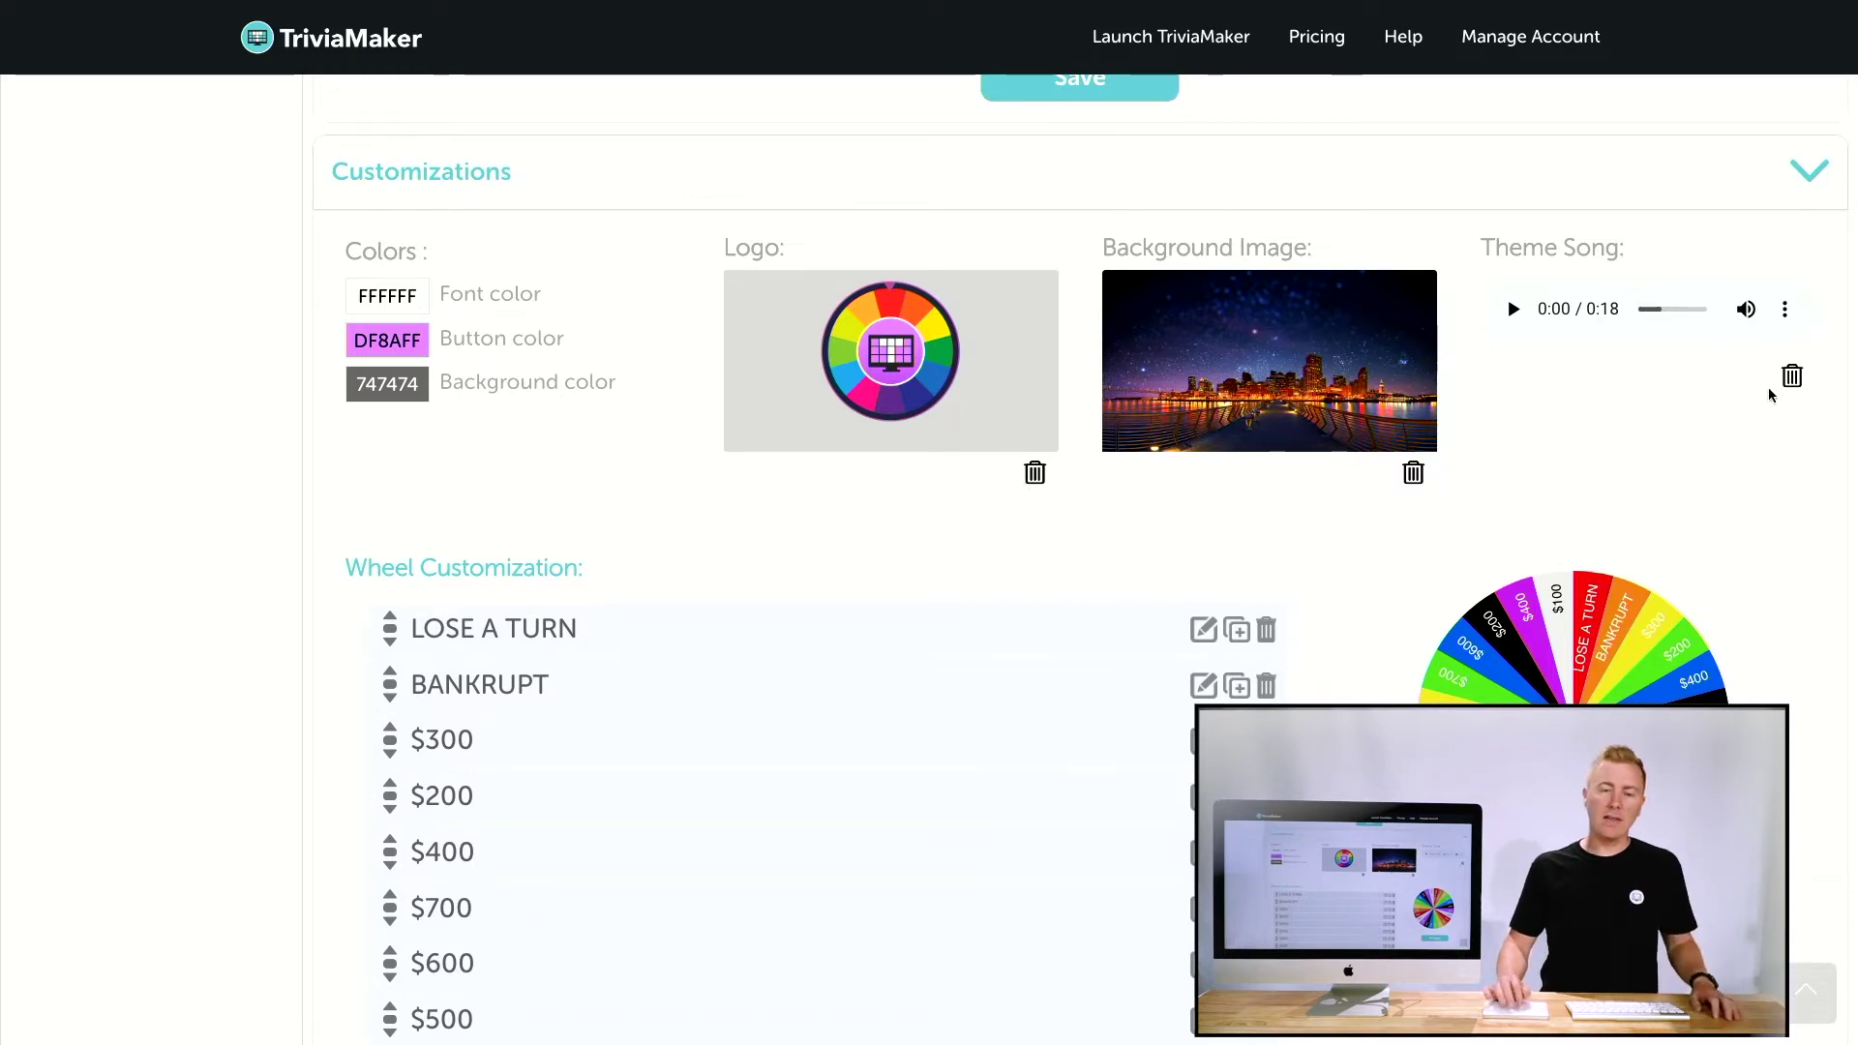
{"action": "scroll", "coordinate": [1256, 557], "scroll_direction": "down", "scroll_amount": 3}
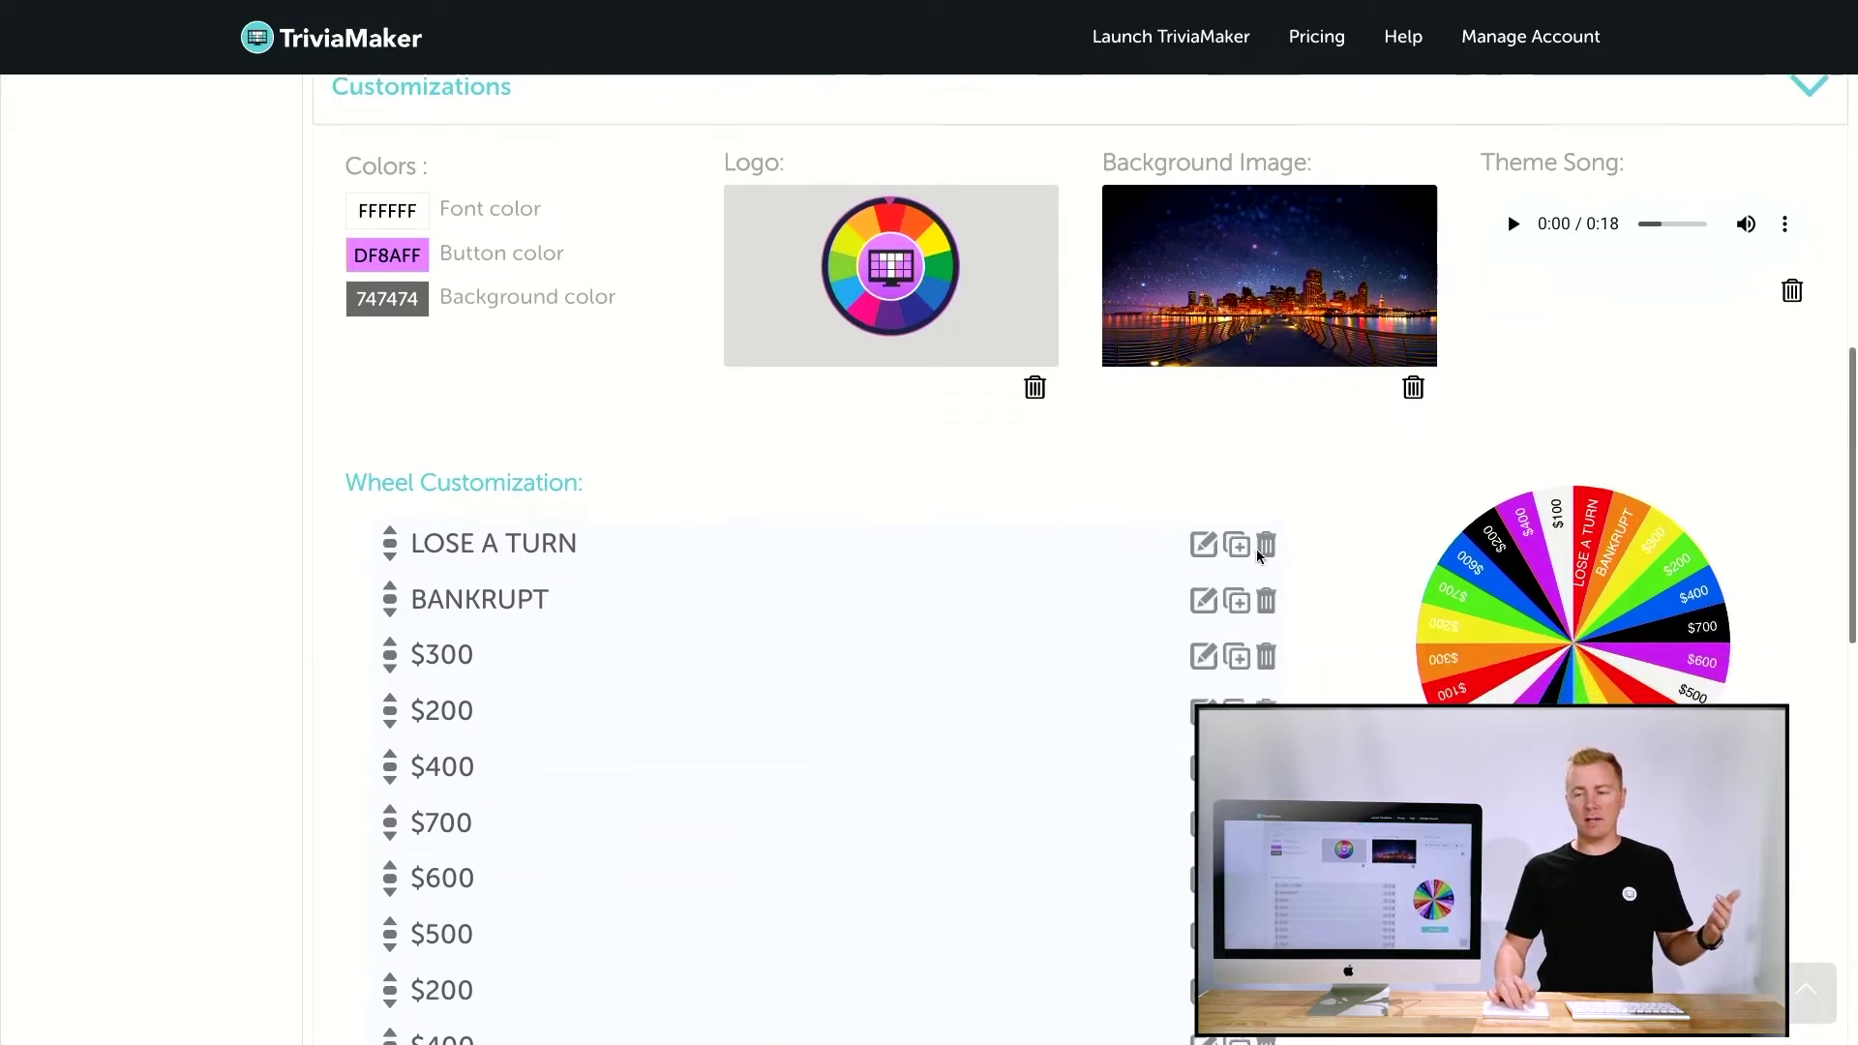
{"action": "scroll", "coordinate": [1258, 556], "scroll_direction": "down", "scroll_amount": 2}
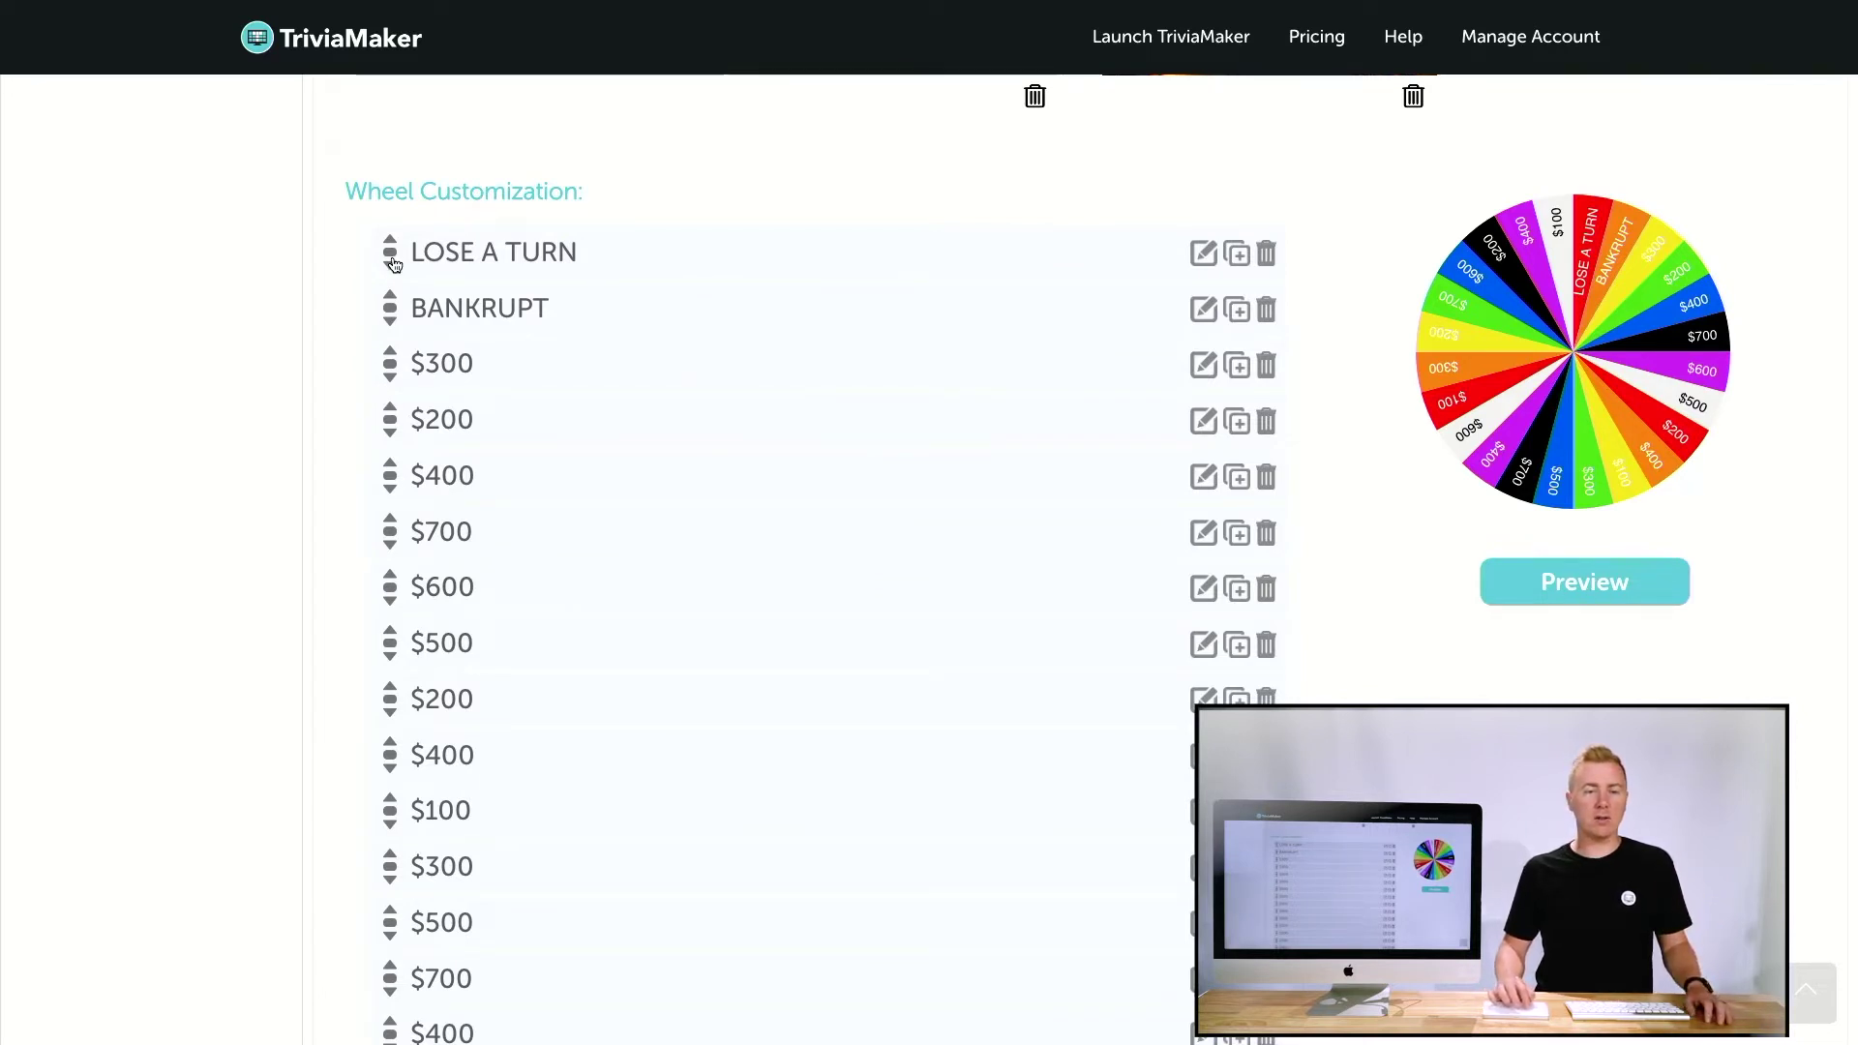
Move LOSE A TURN lower and give the $700 segment a magenta FF00CE background
{"action": "left_click_drag", "start_coordinate": [388, 255], "coordinate": [397, 549]}
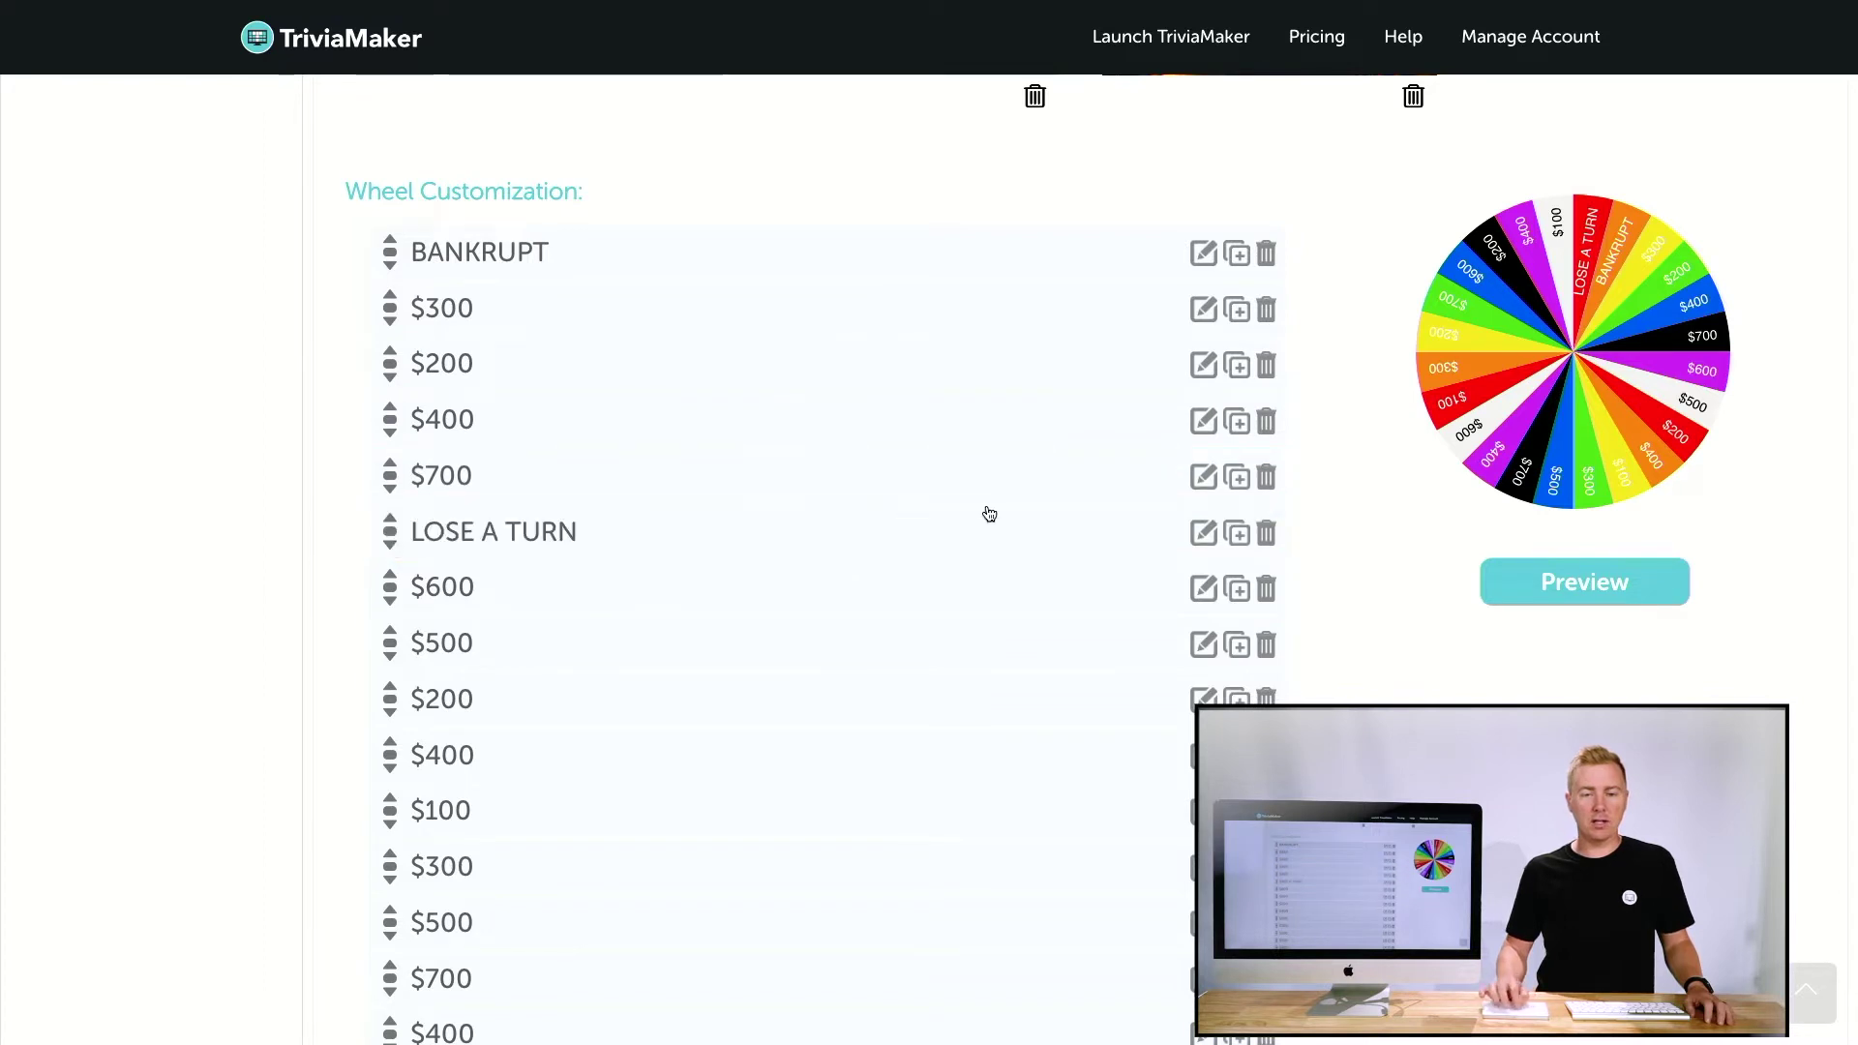
{"action": "left_click", "coordinate": [1202, 477]}
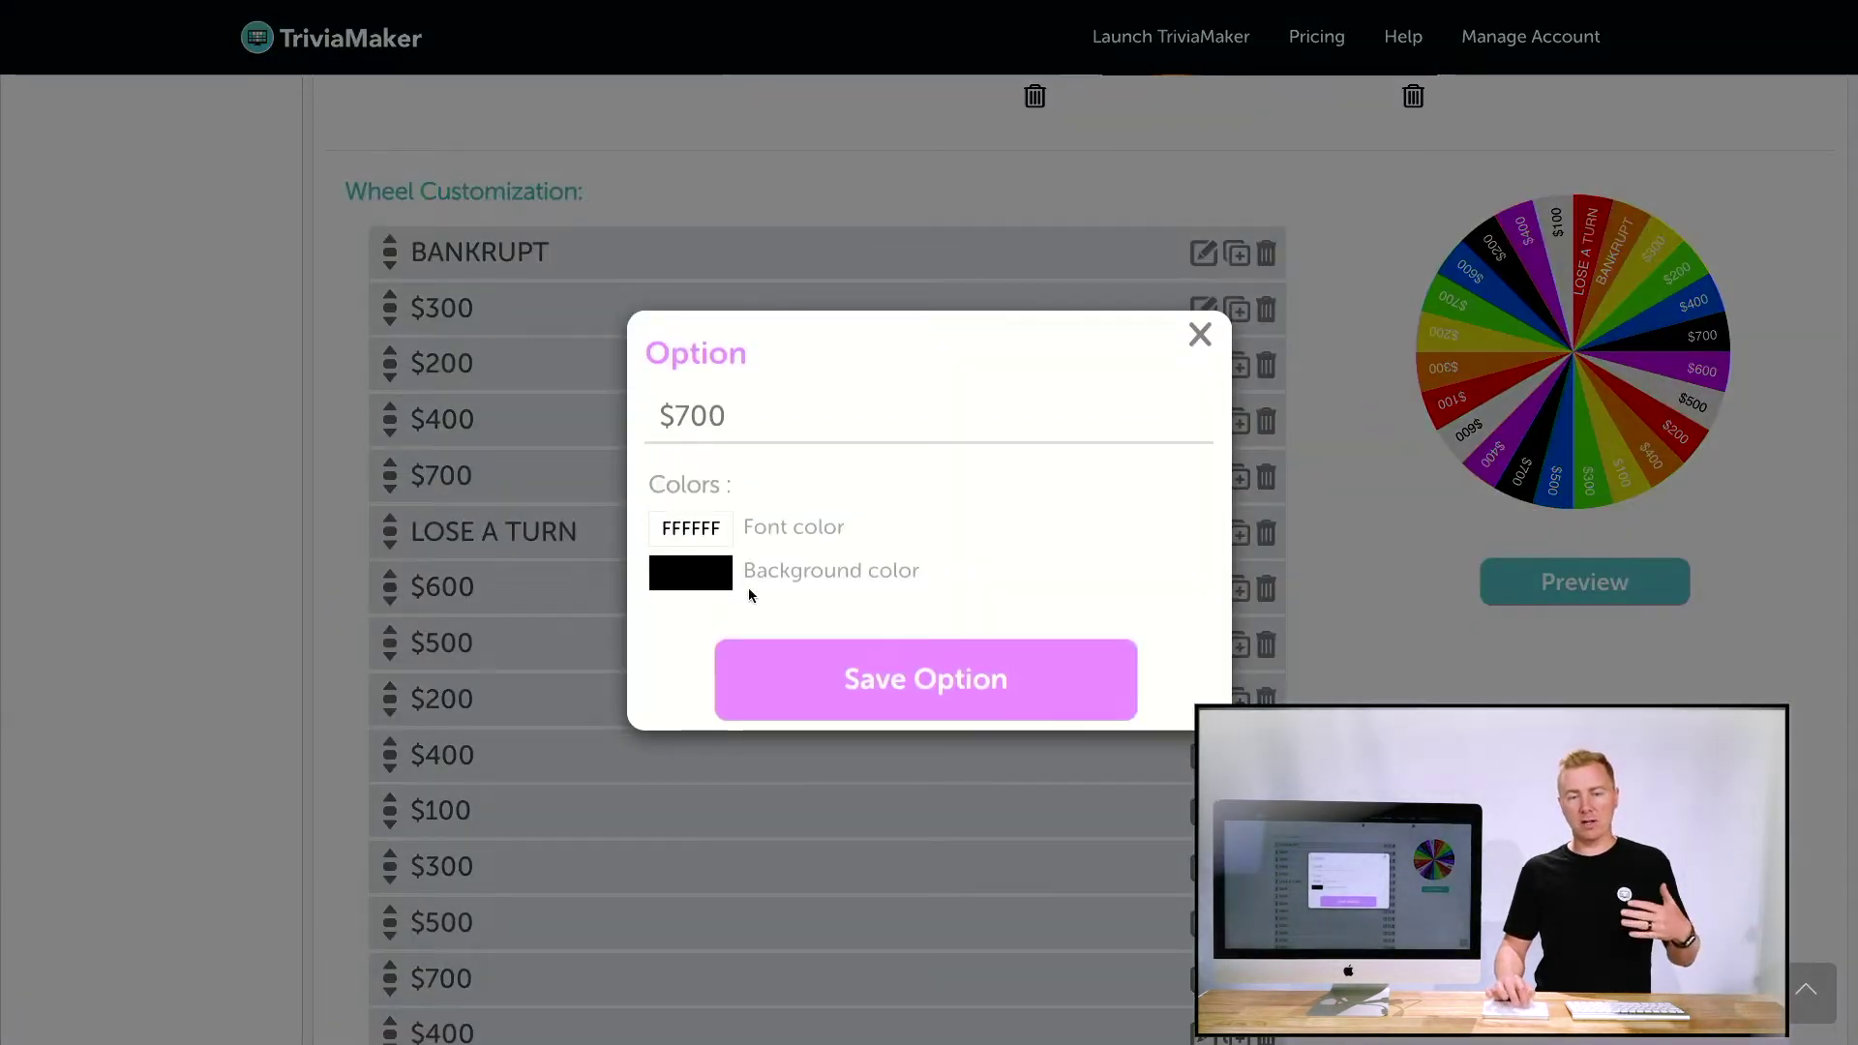
{"action": "left_click", "coordinate": [717, 578]}
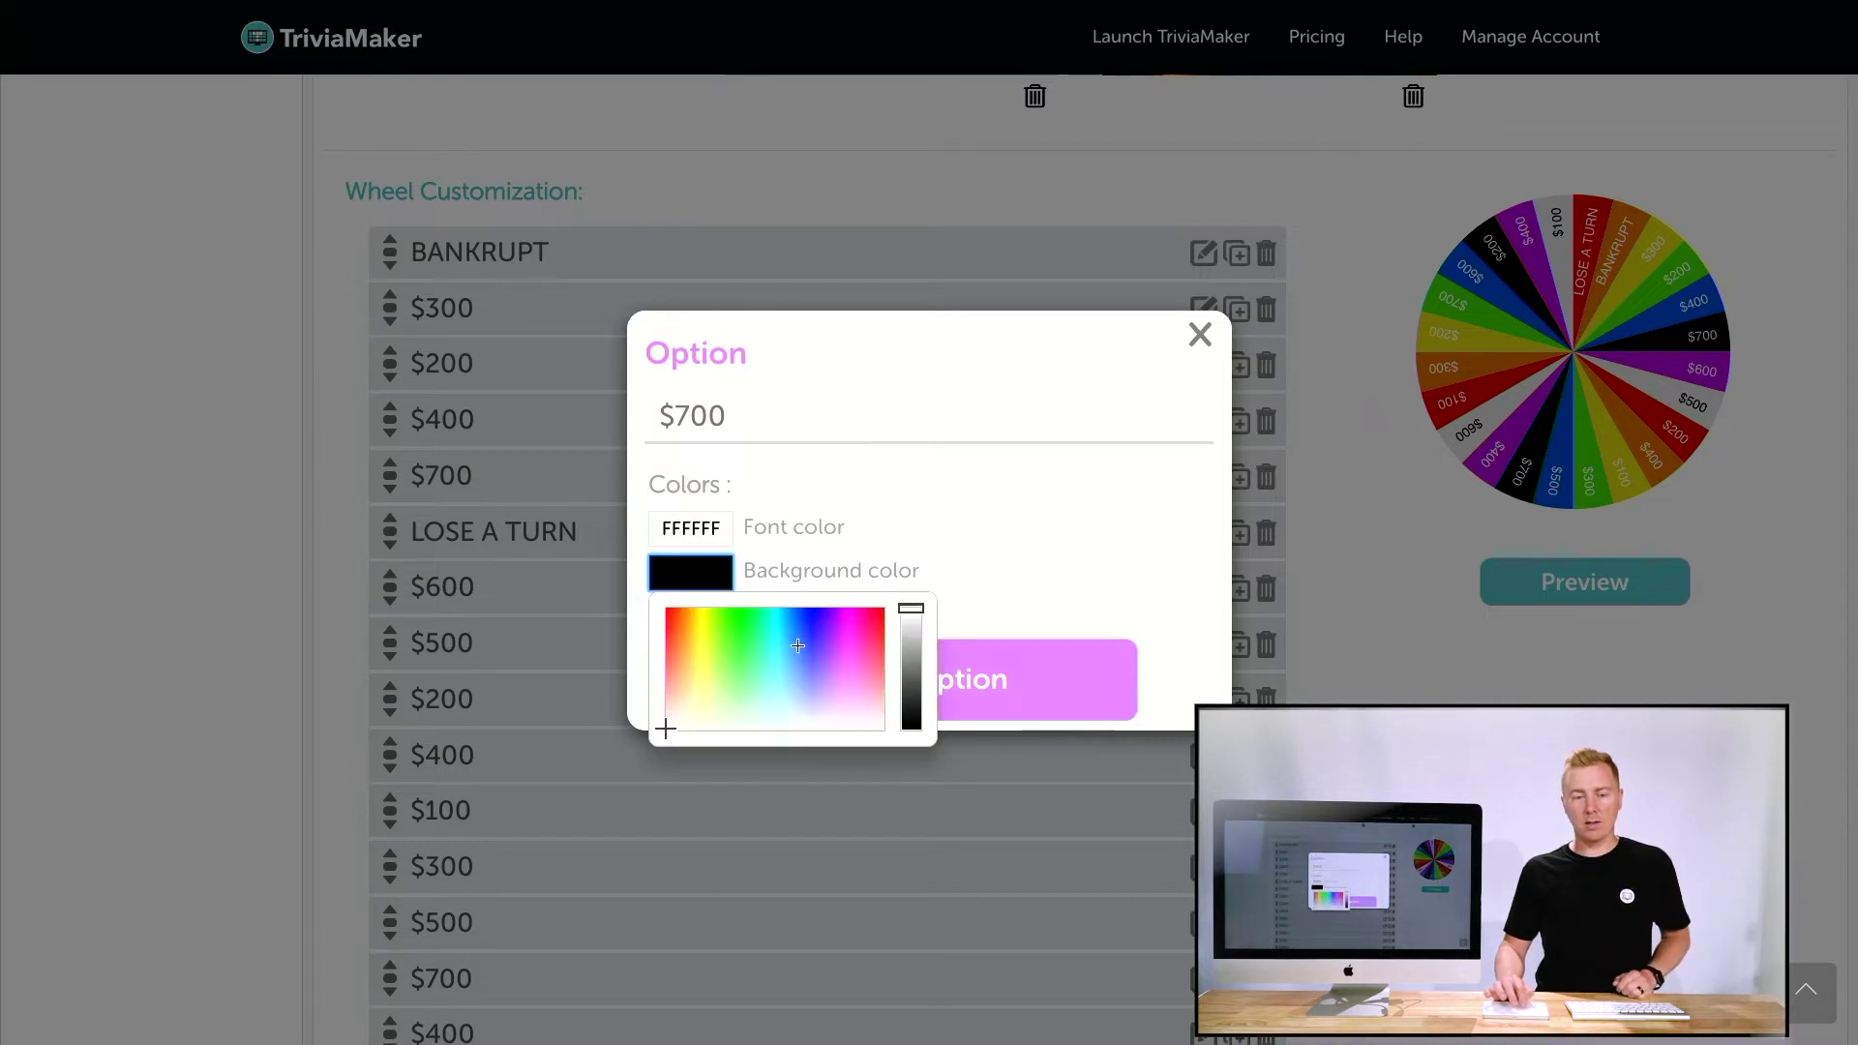
{"action": "left_click_drag", "start_coordinate": [785, 627], "coordinate": [854, 608]}
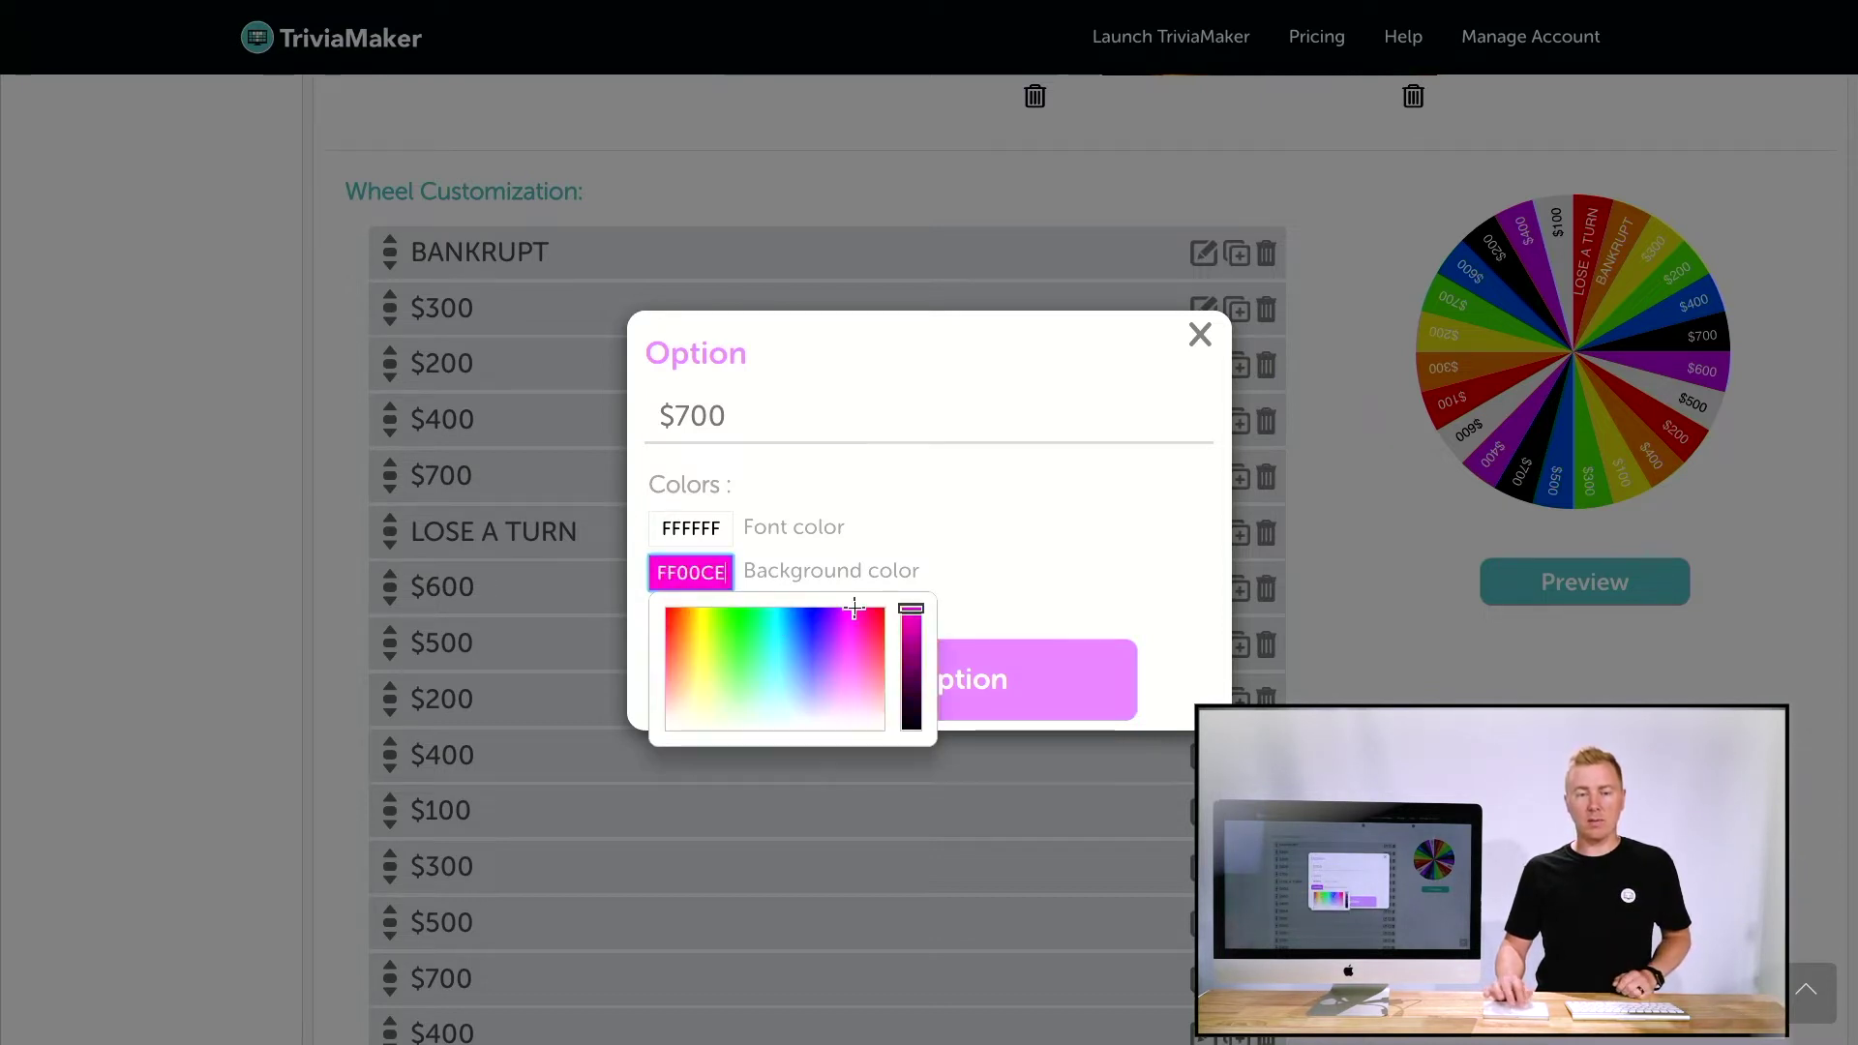
{"action": "left_click", "coordinate": [892, 514]}
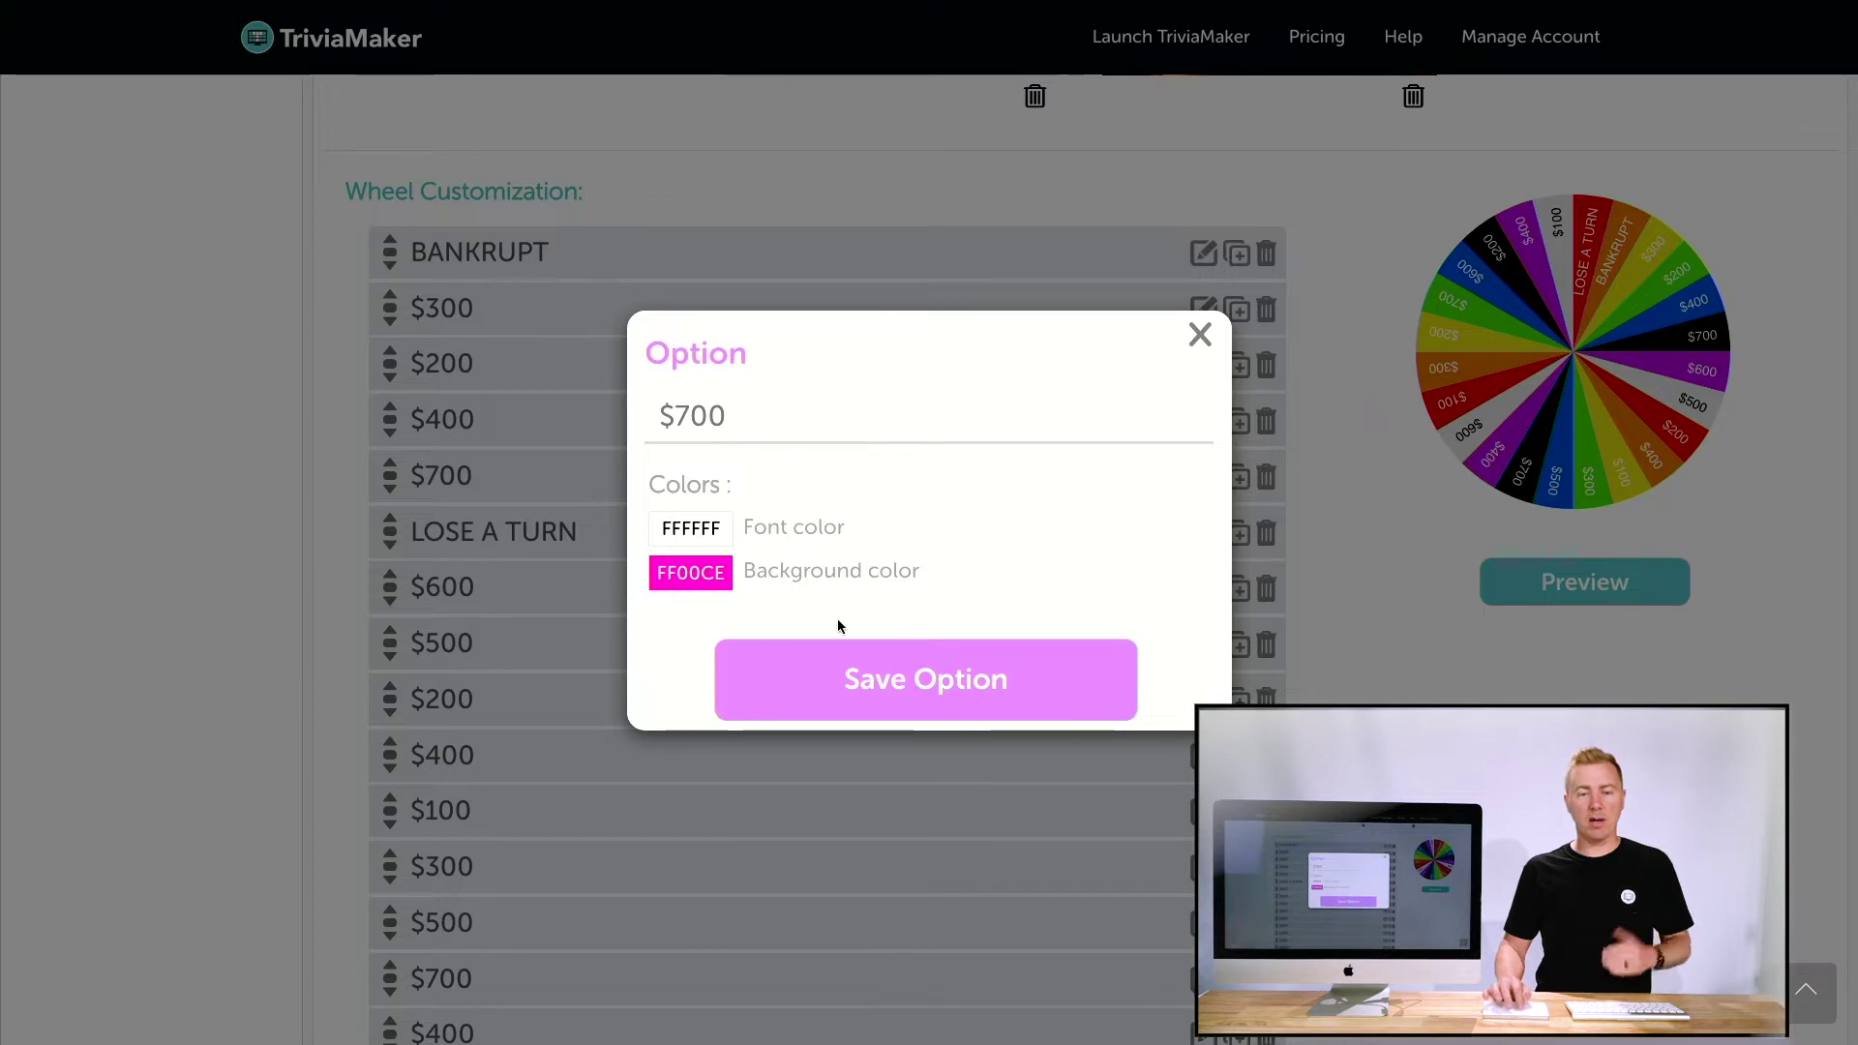
{"action": "left_click", "coordinate": [868, 686]}
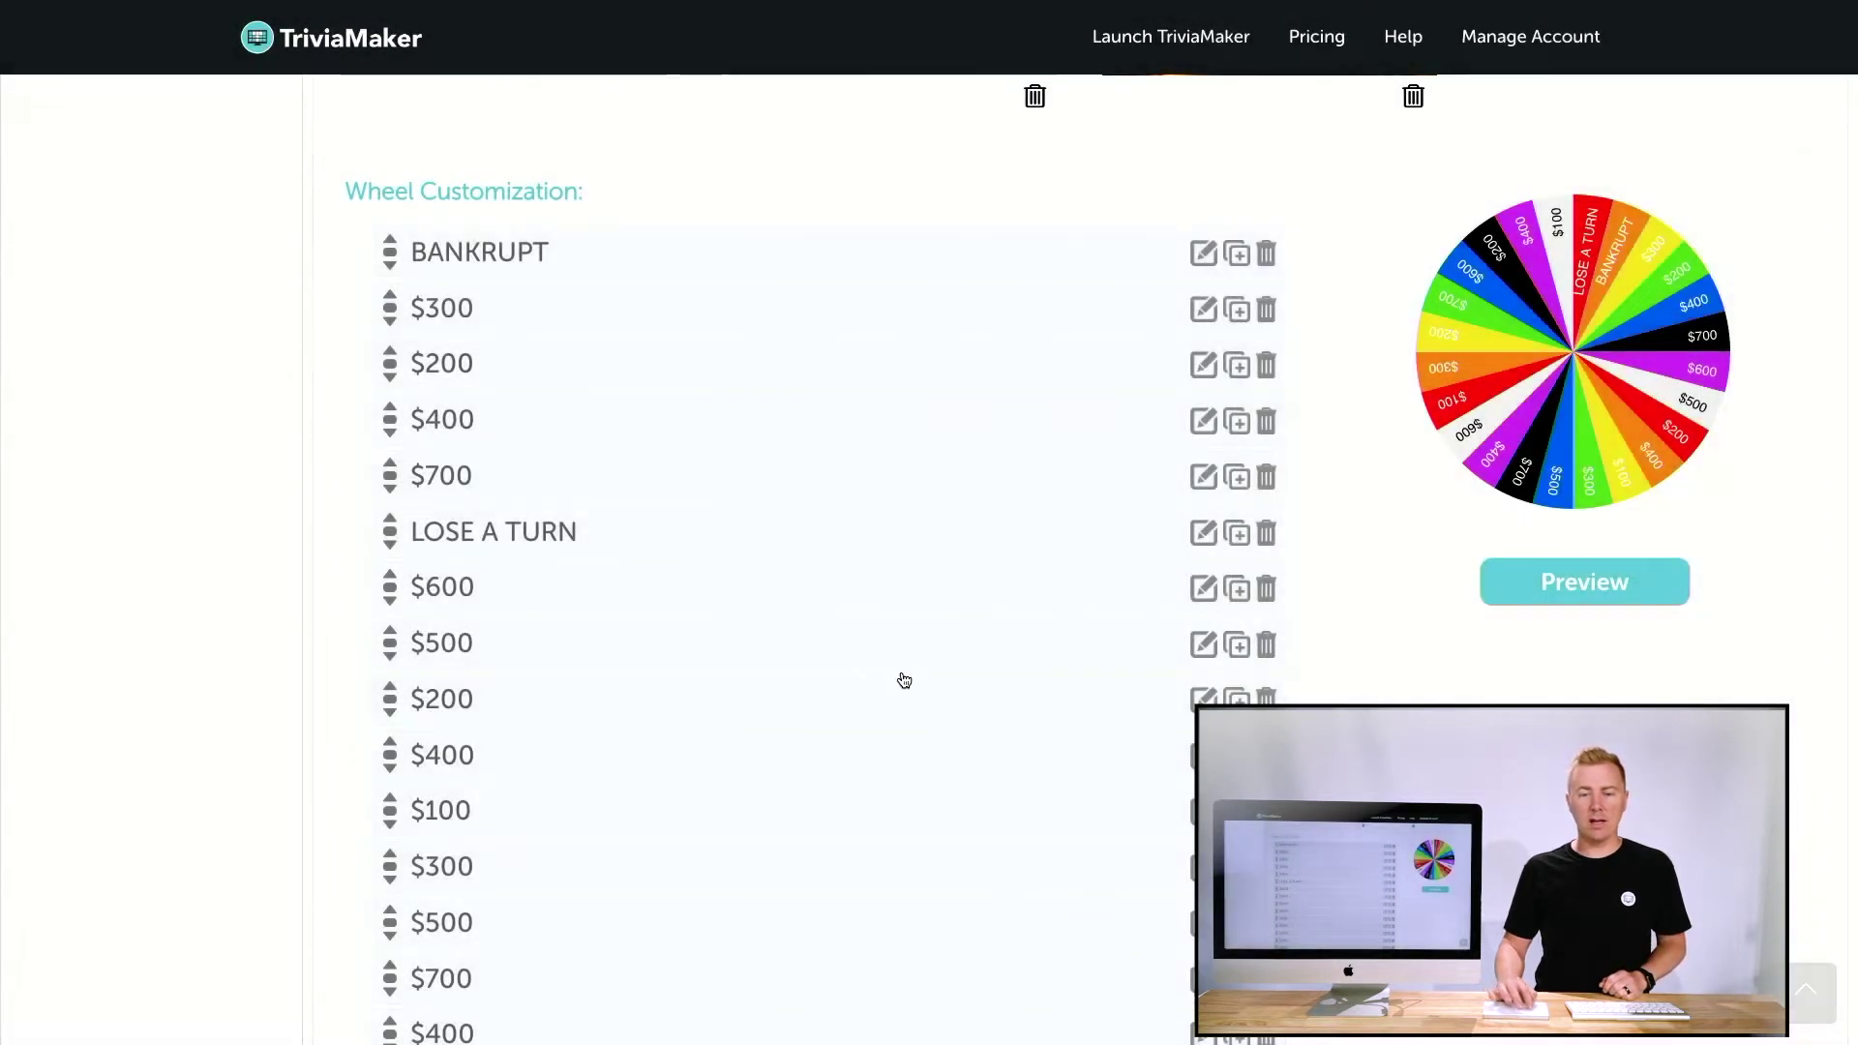
Spin the preview wheel, then save the edited wheel values
{"action": "left_click", "coordinate": [1606, 584]}
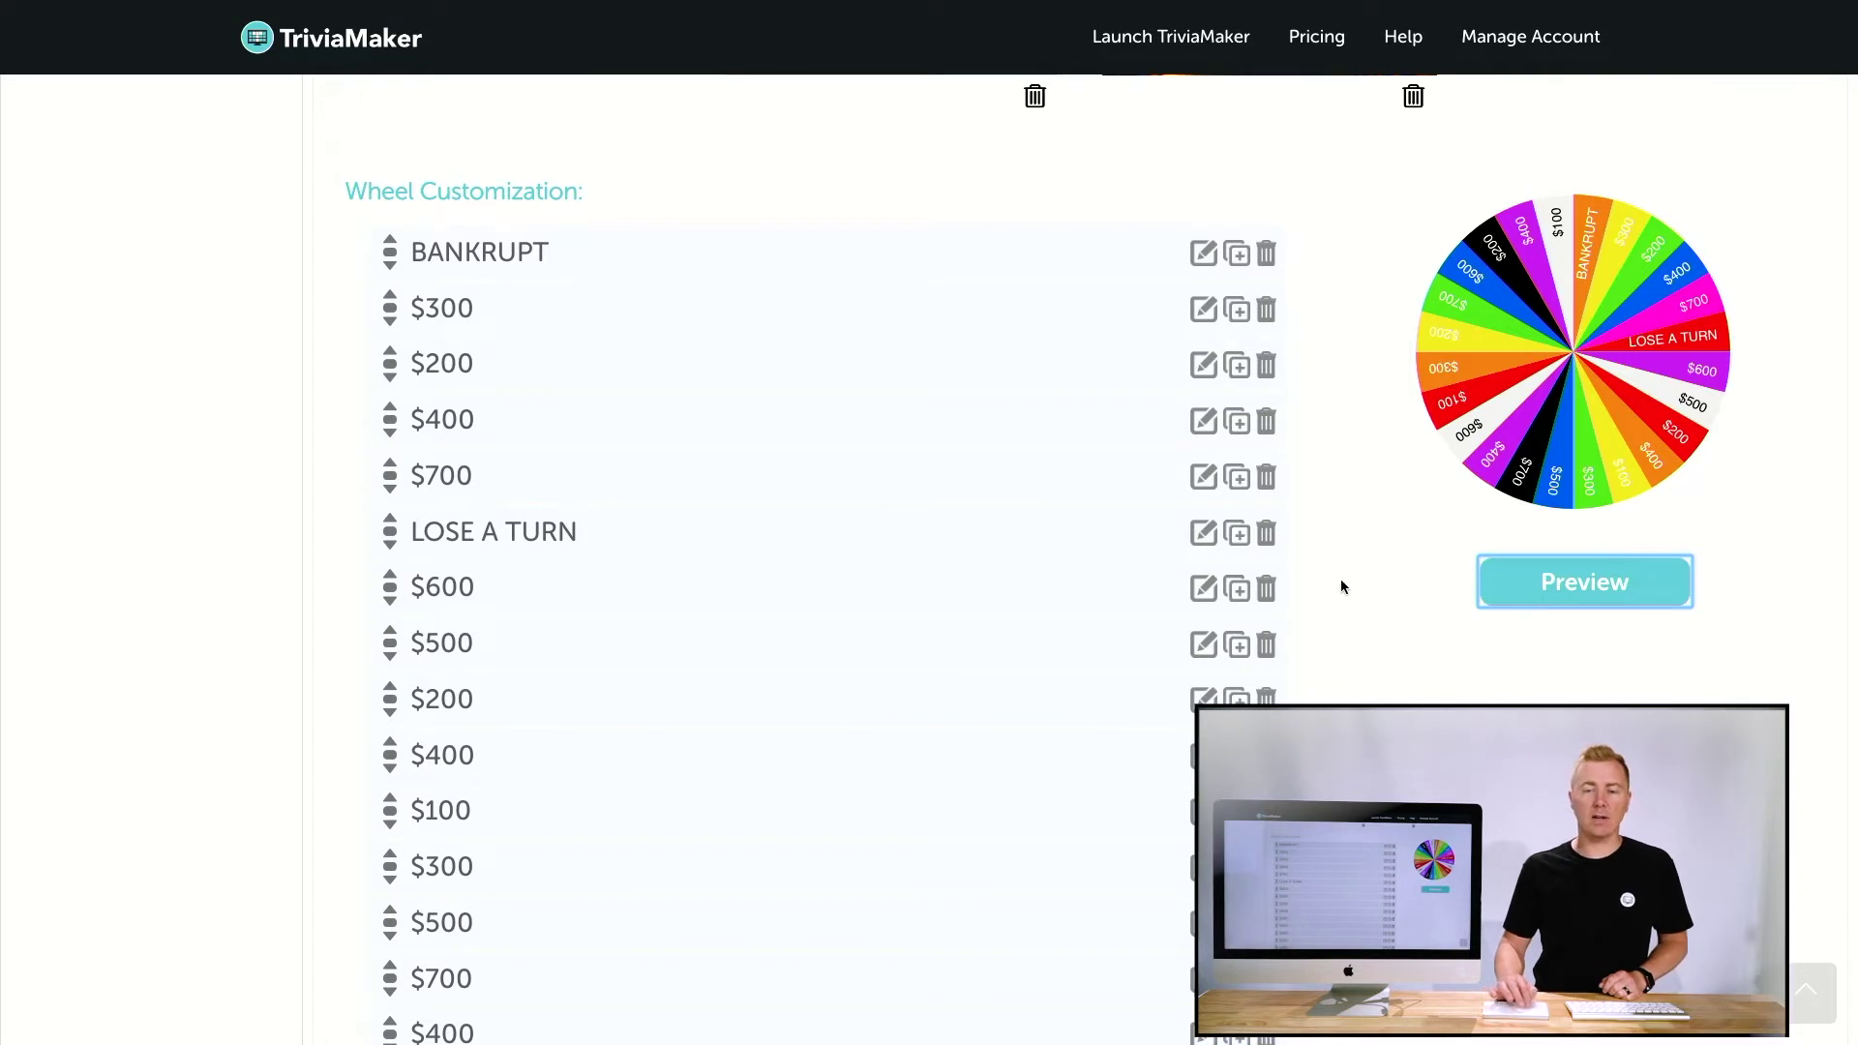
{"action": "scroll", "coordinate": [1337, 598], "scroll_direction": "down", "scroll_amount": 10}
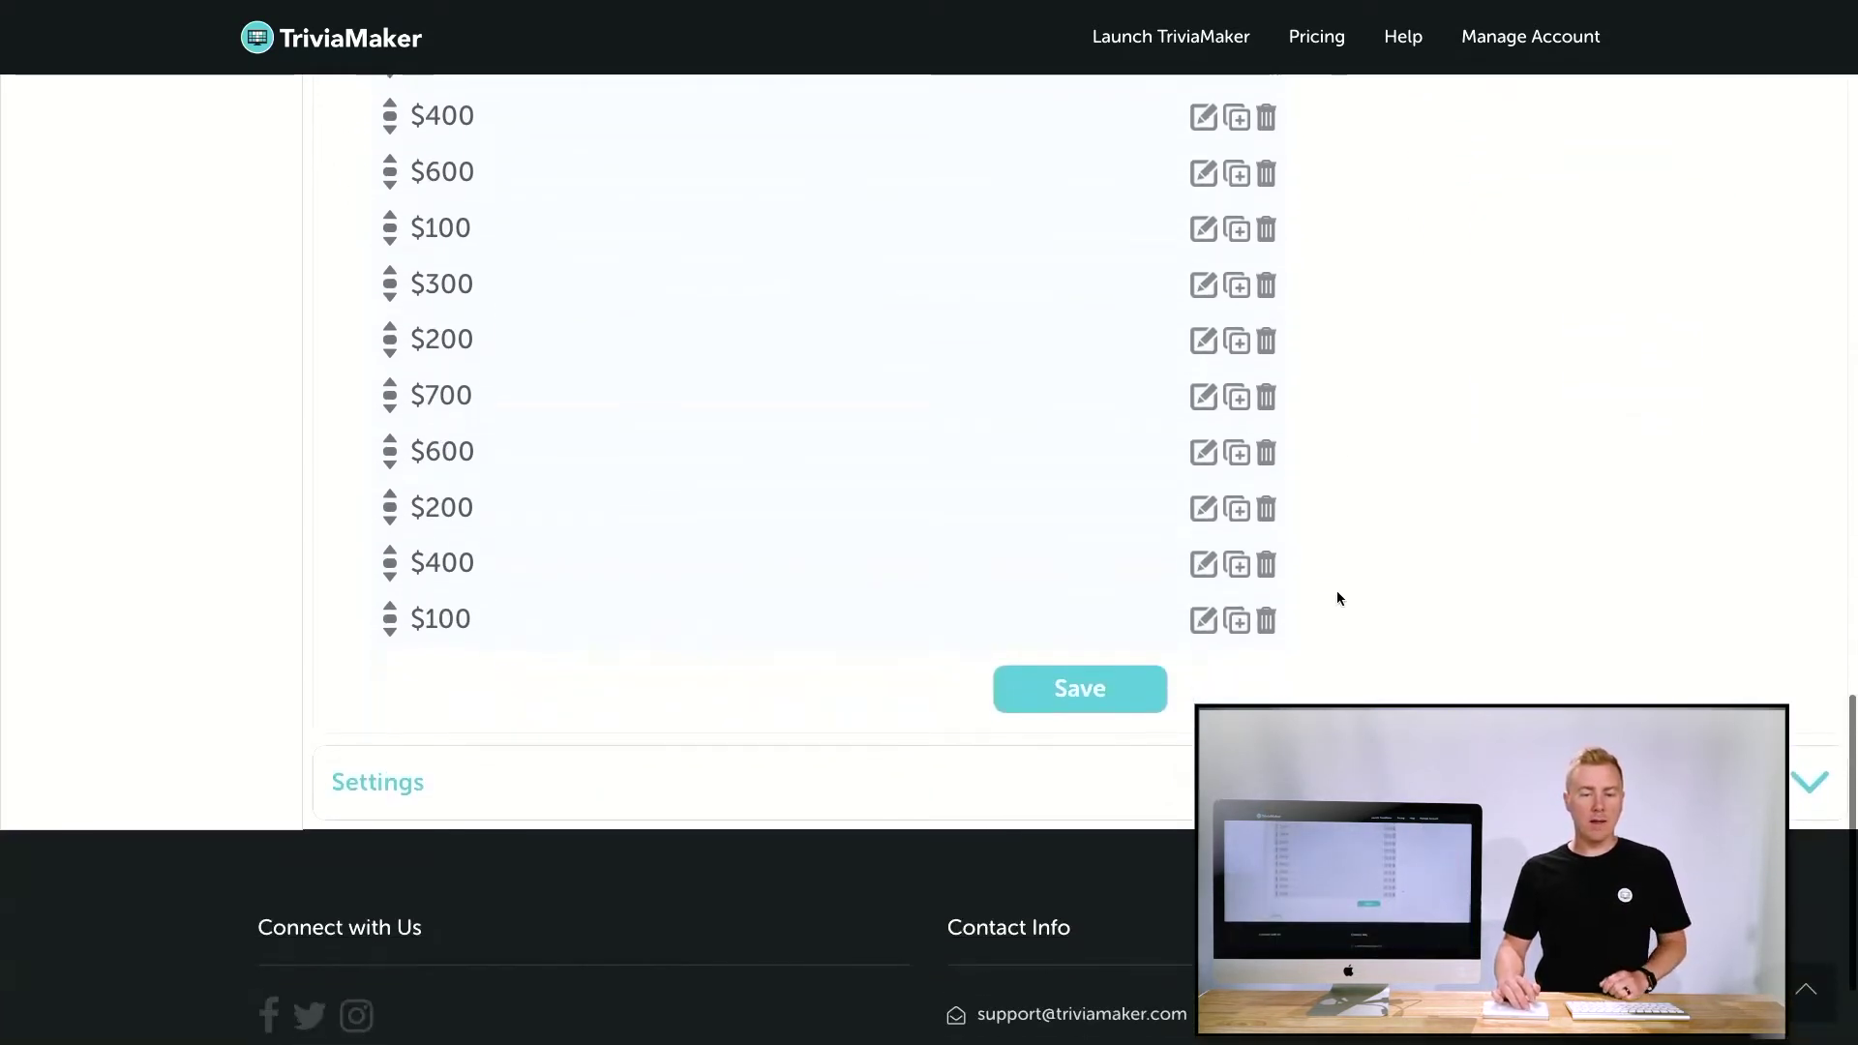
{"action": "left_click", "coordinate": [1091, 697]}
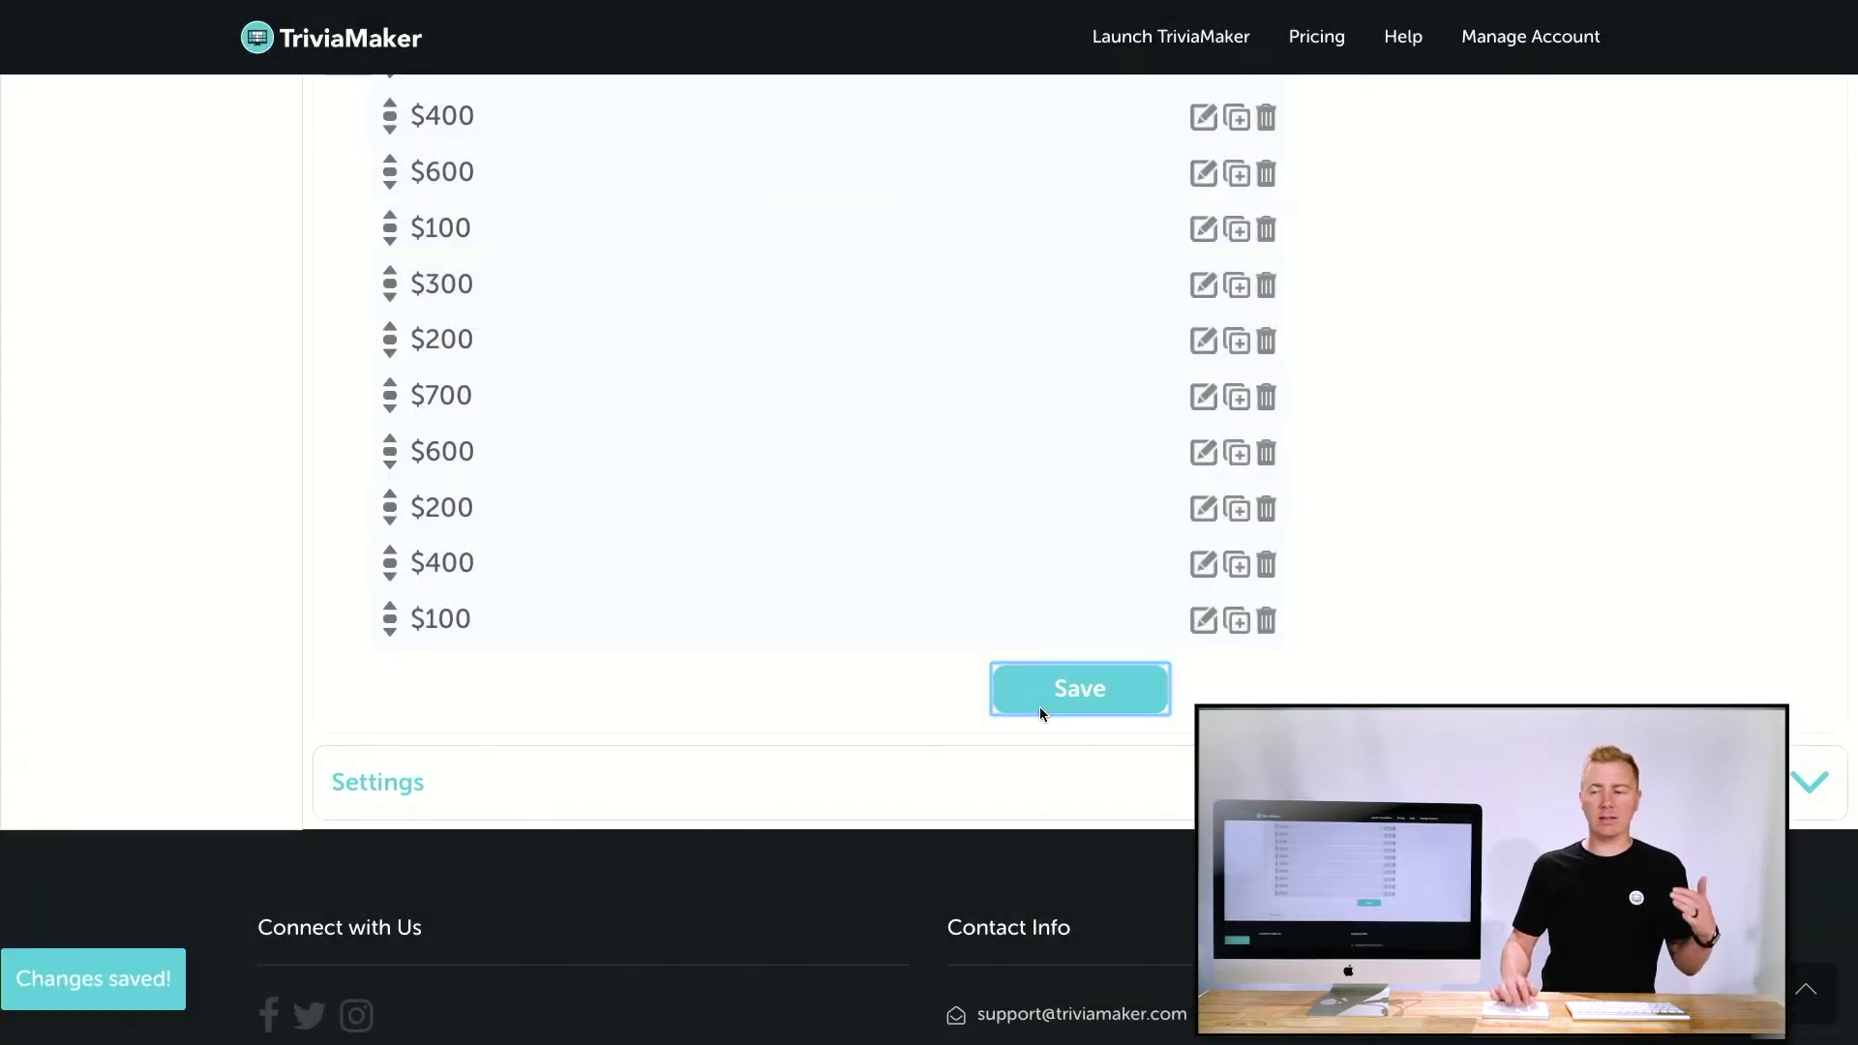
Expand Settings and set Number of Teams to 3
{"action": "left_click", "coordinate": [943, 777]}
{"action": "scroll", "coordinate": [937, 774], "scroll_direction": "down", "scroll_amount": 3}
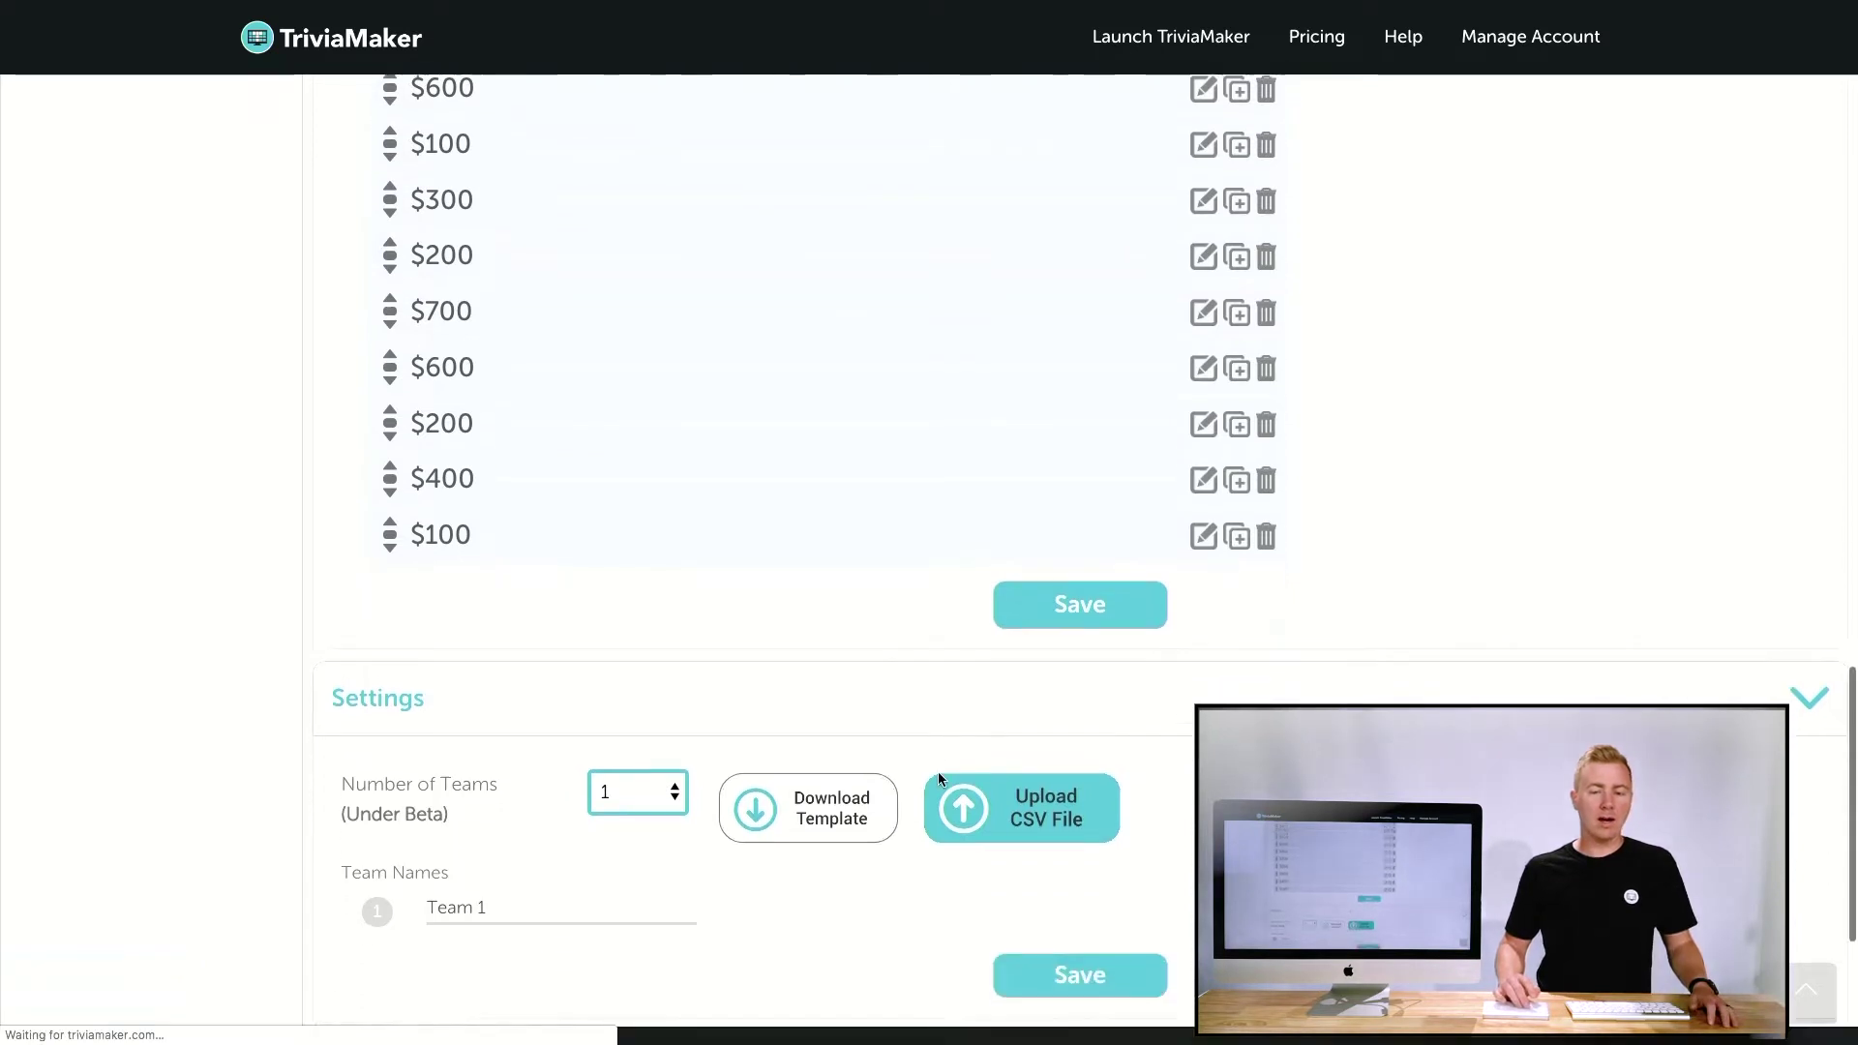
{"action": "scroll", "coordinate": [938, 770], "scroll_direction": "down", "scroll_amount": 1}
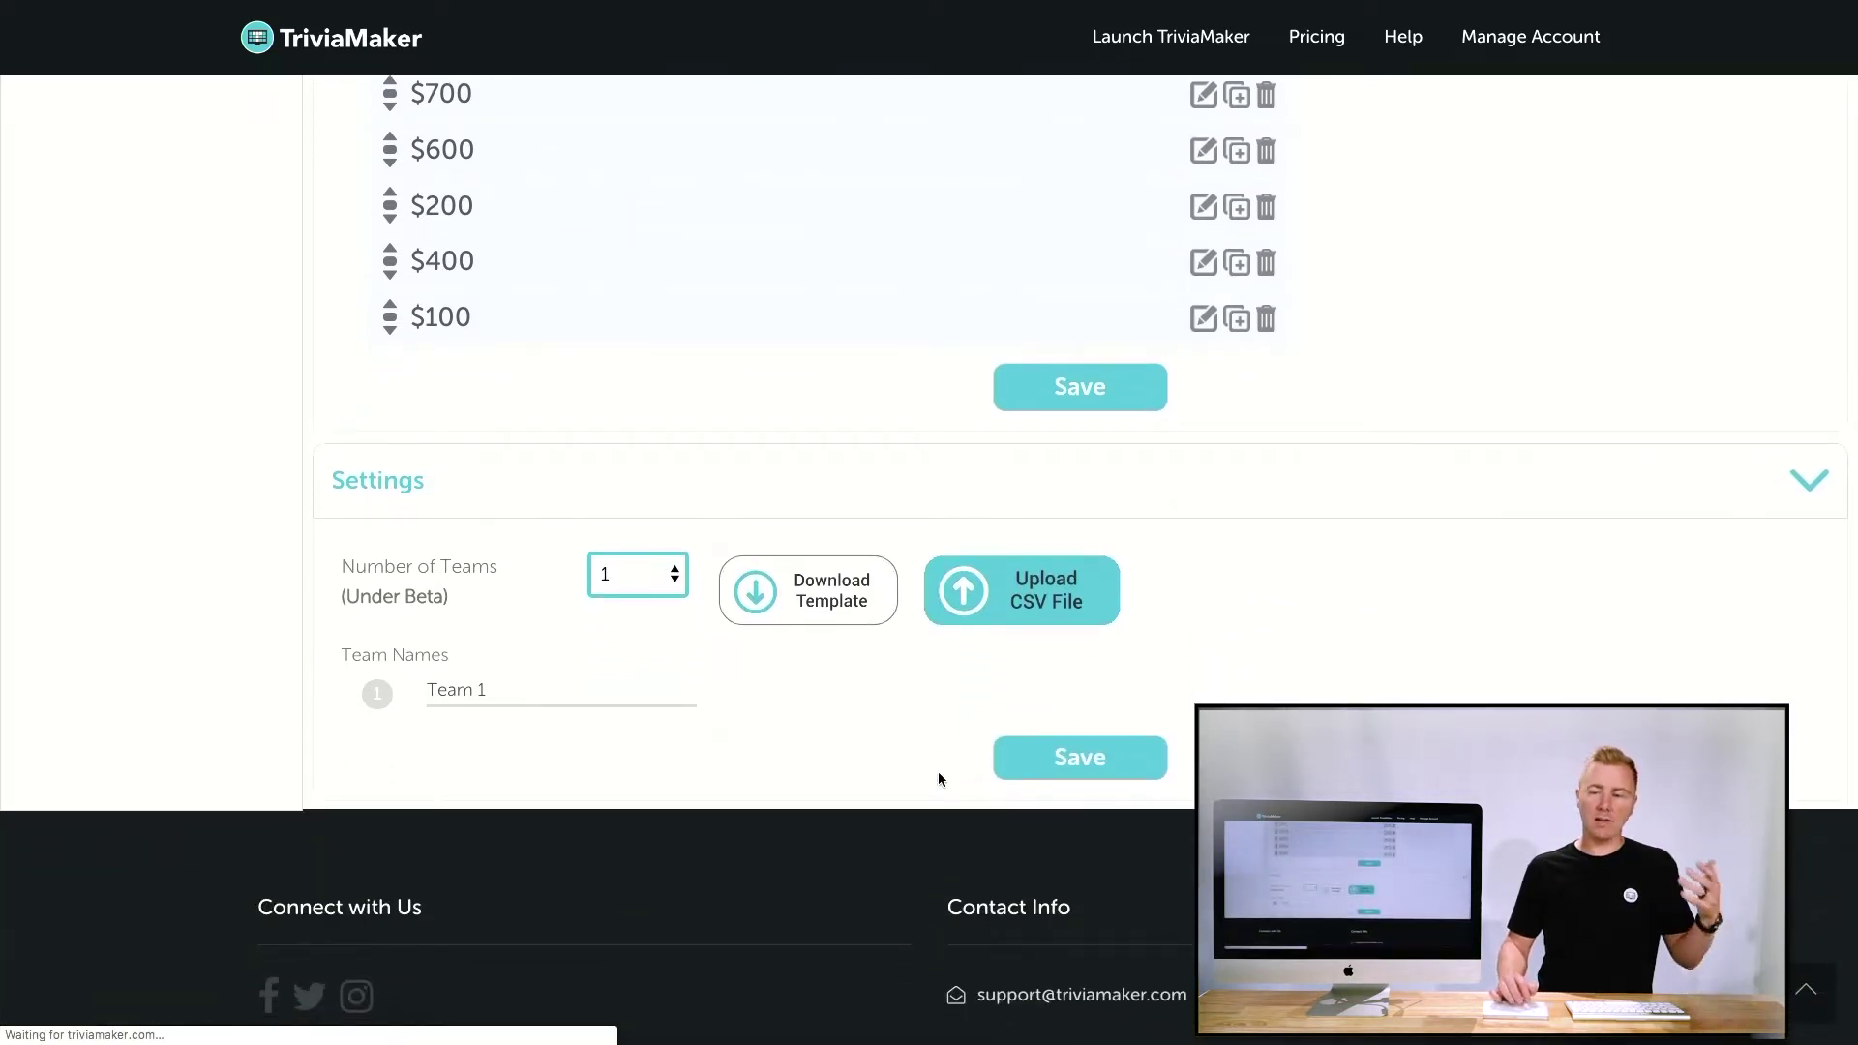
{"action": "left_click", "coordinate": [665, 591]}
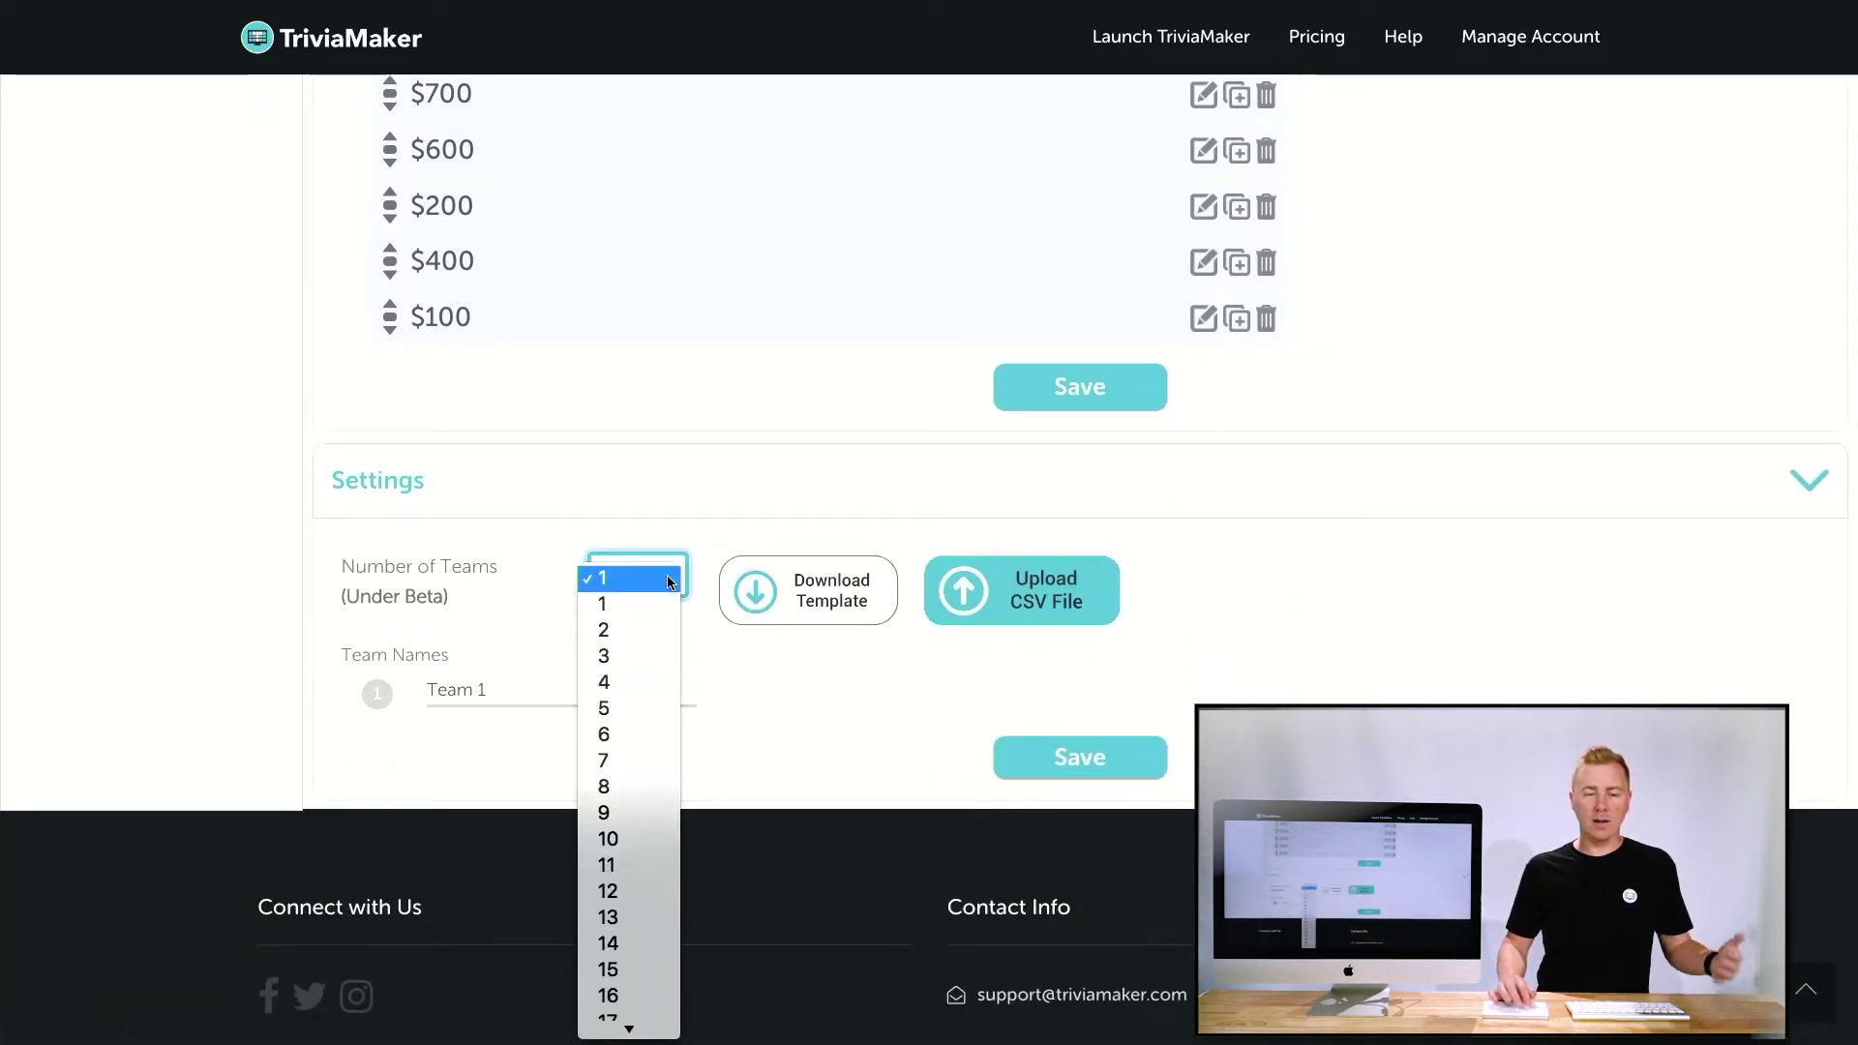
{"action": "left_click", "coordinate": [625, 656]}
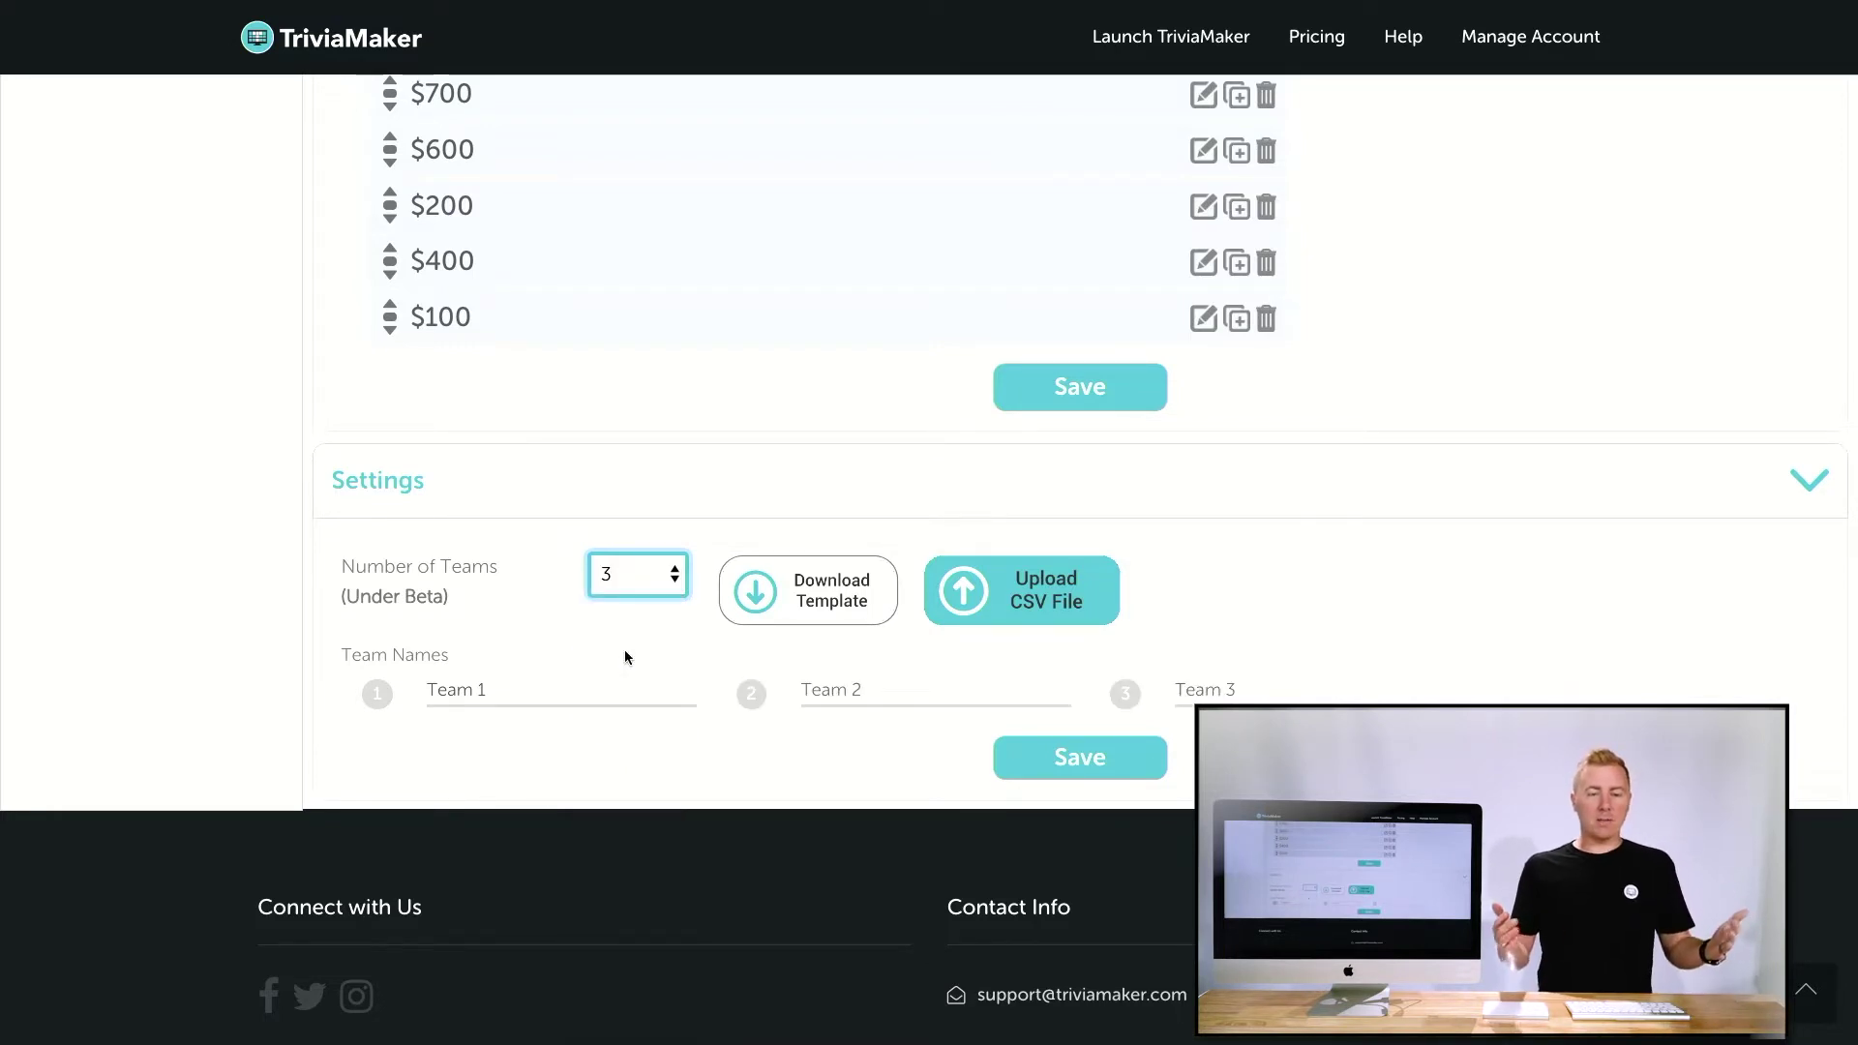
Change the team count to 37, then set it back to 3
{"action": "left_click", "coordinate": [635, 587]}
{"action": "scroll", "coordinate": [636, 578], "scroll_direction": "down", "scroll_amount": 10}
{"action": "scroll", "coordinate": [639, 948], "scroll_direction": "up", "scroll_amount": 5}
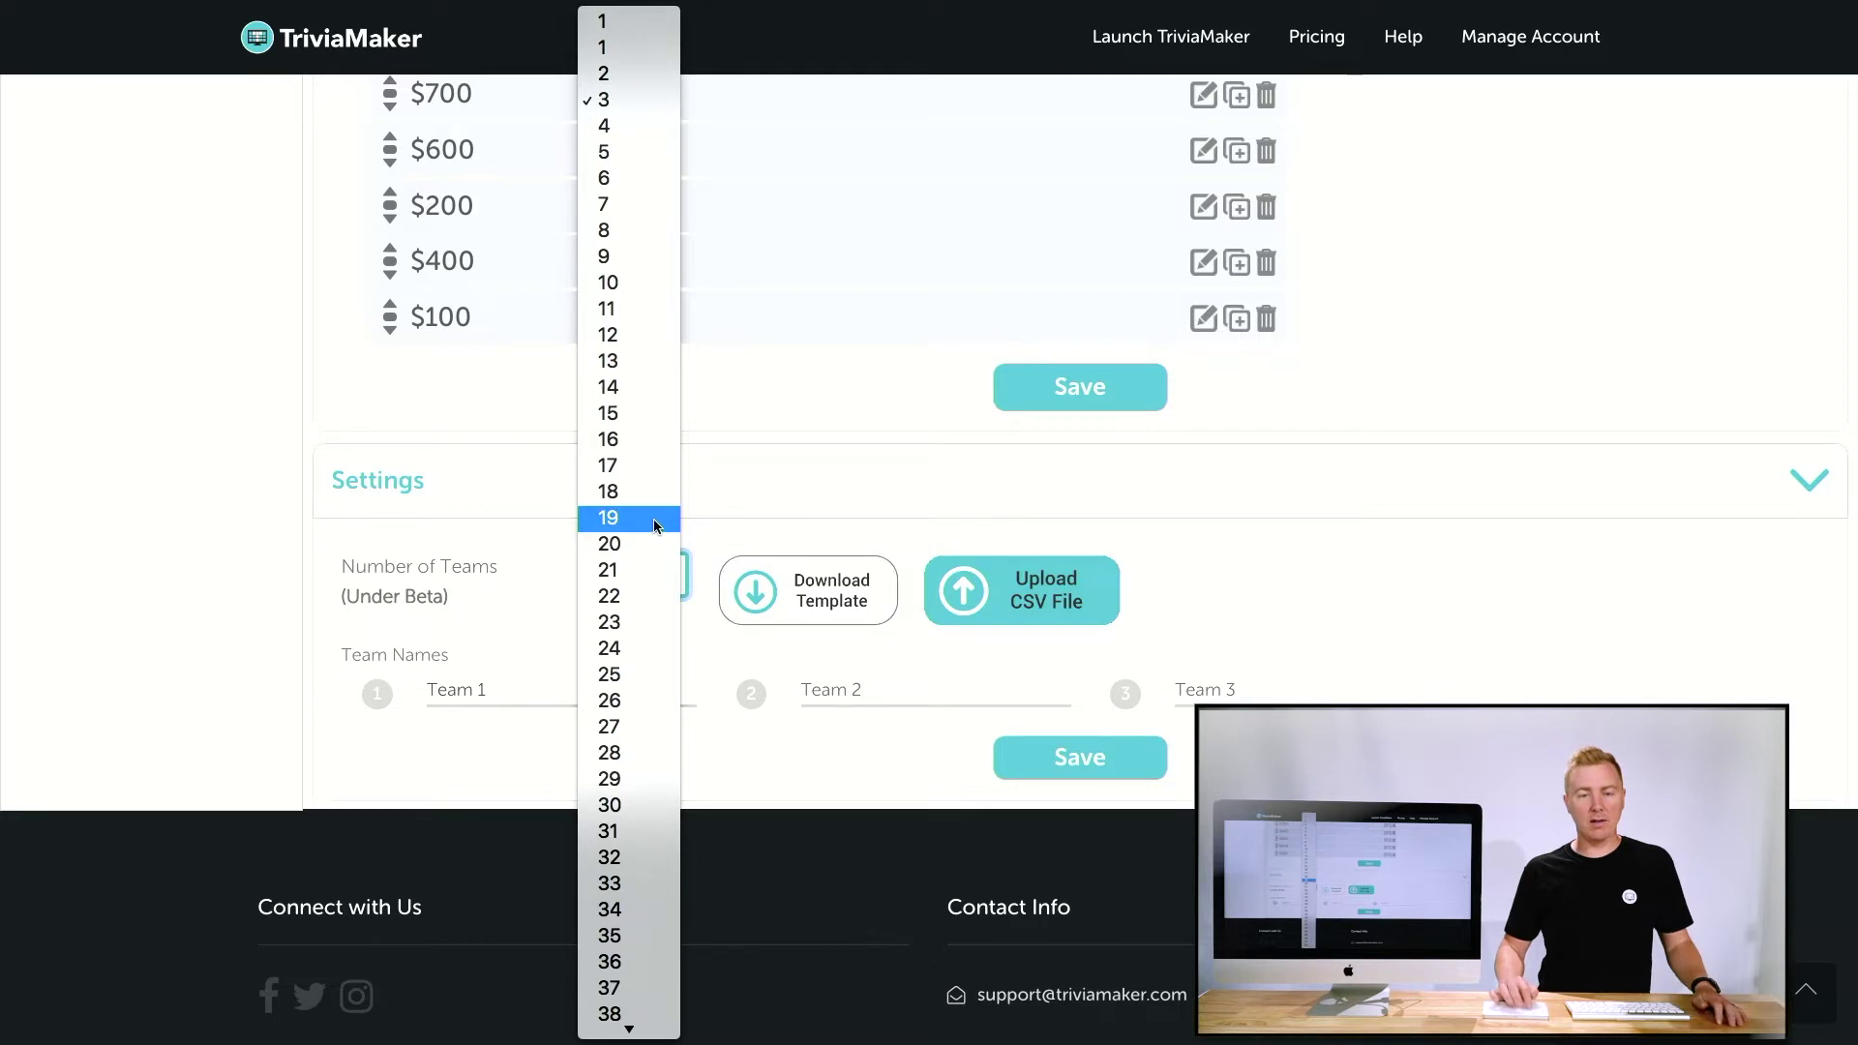
{"action": "left_click", "coordinate": [604, 987]}
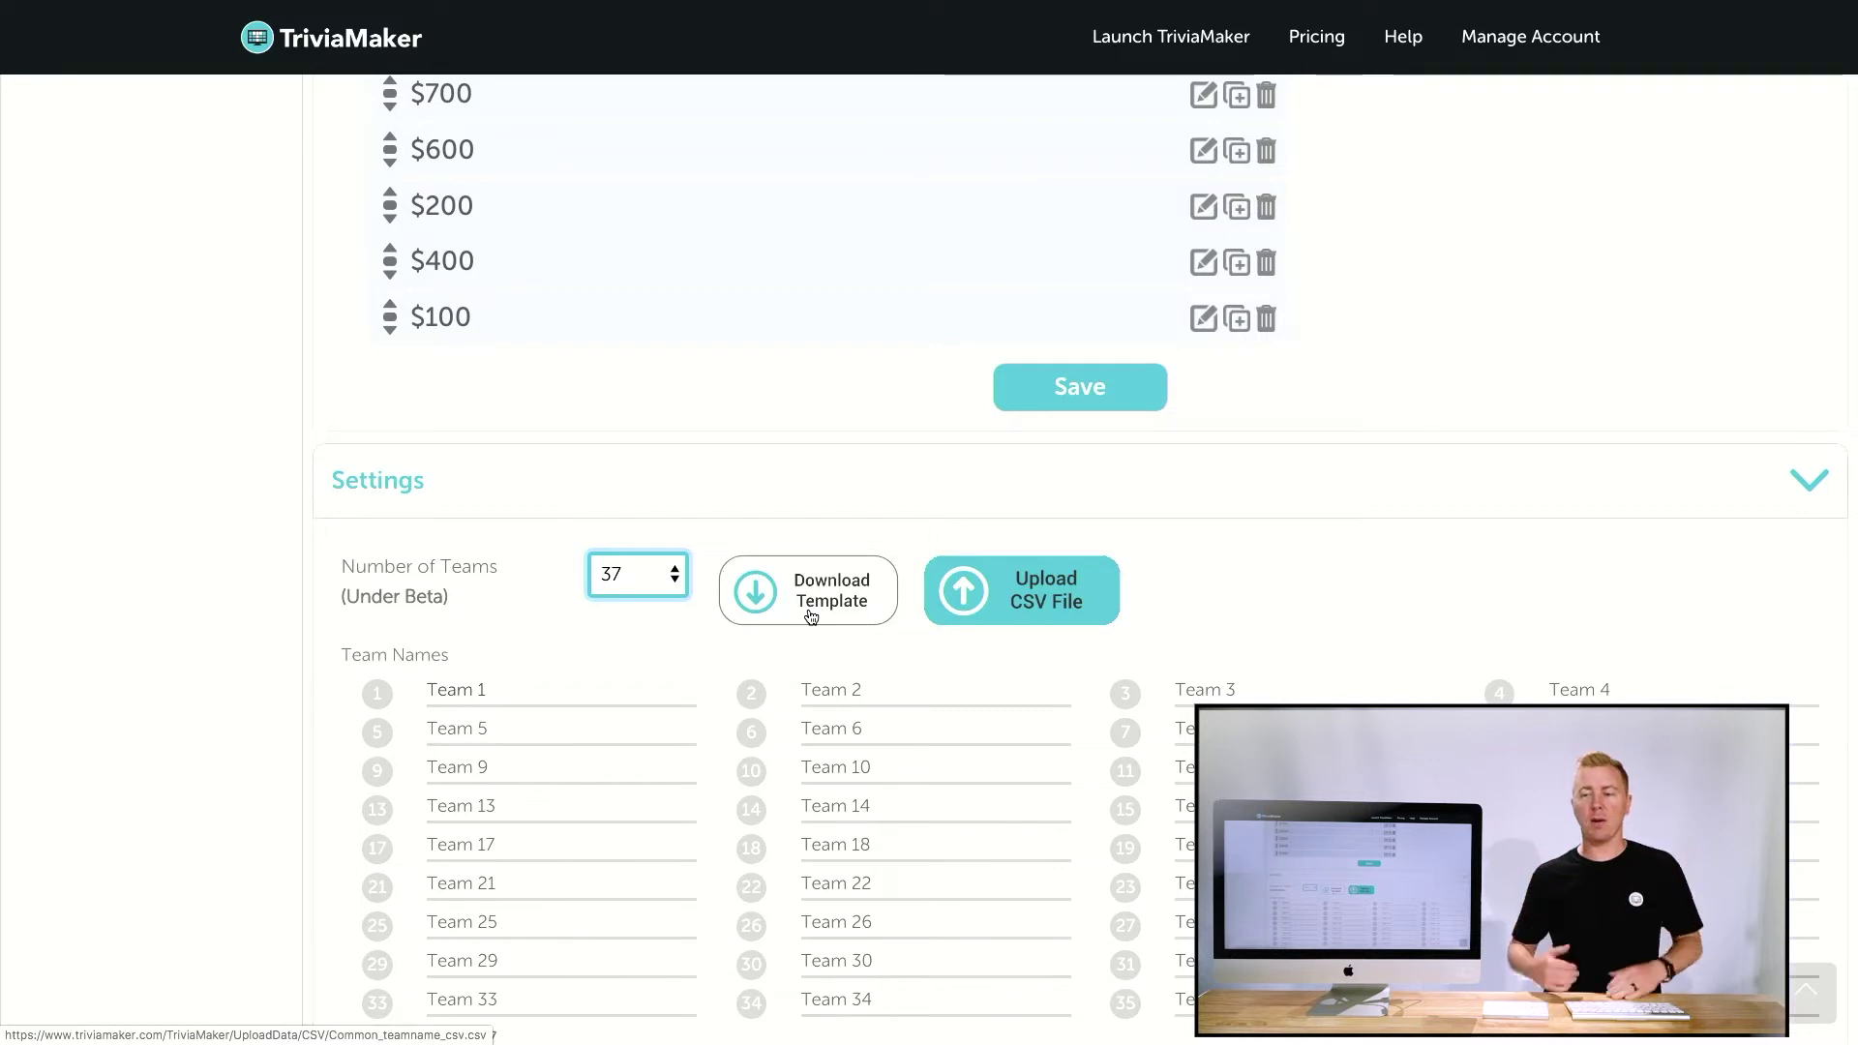
{"action": "left_click", "coordinate": [658, 575]}
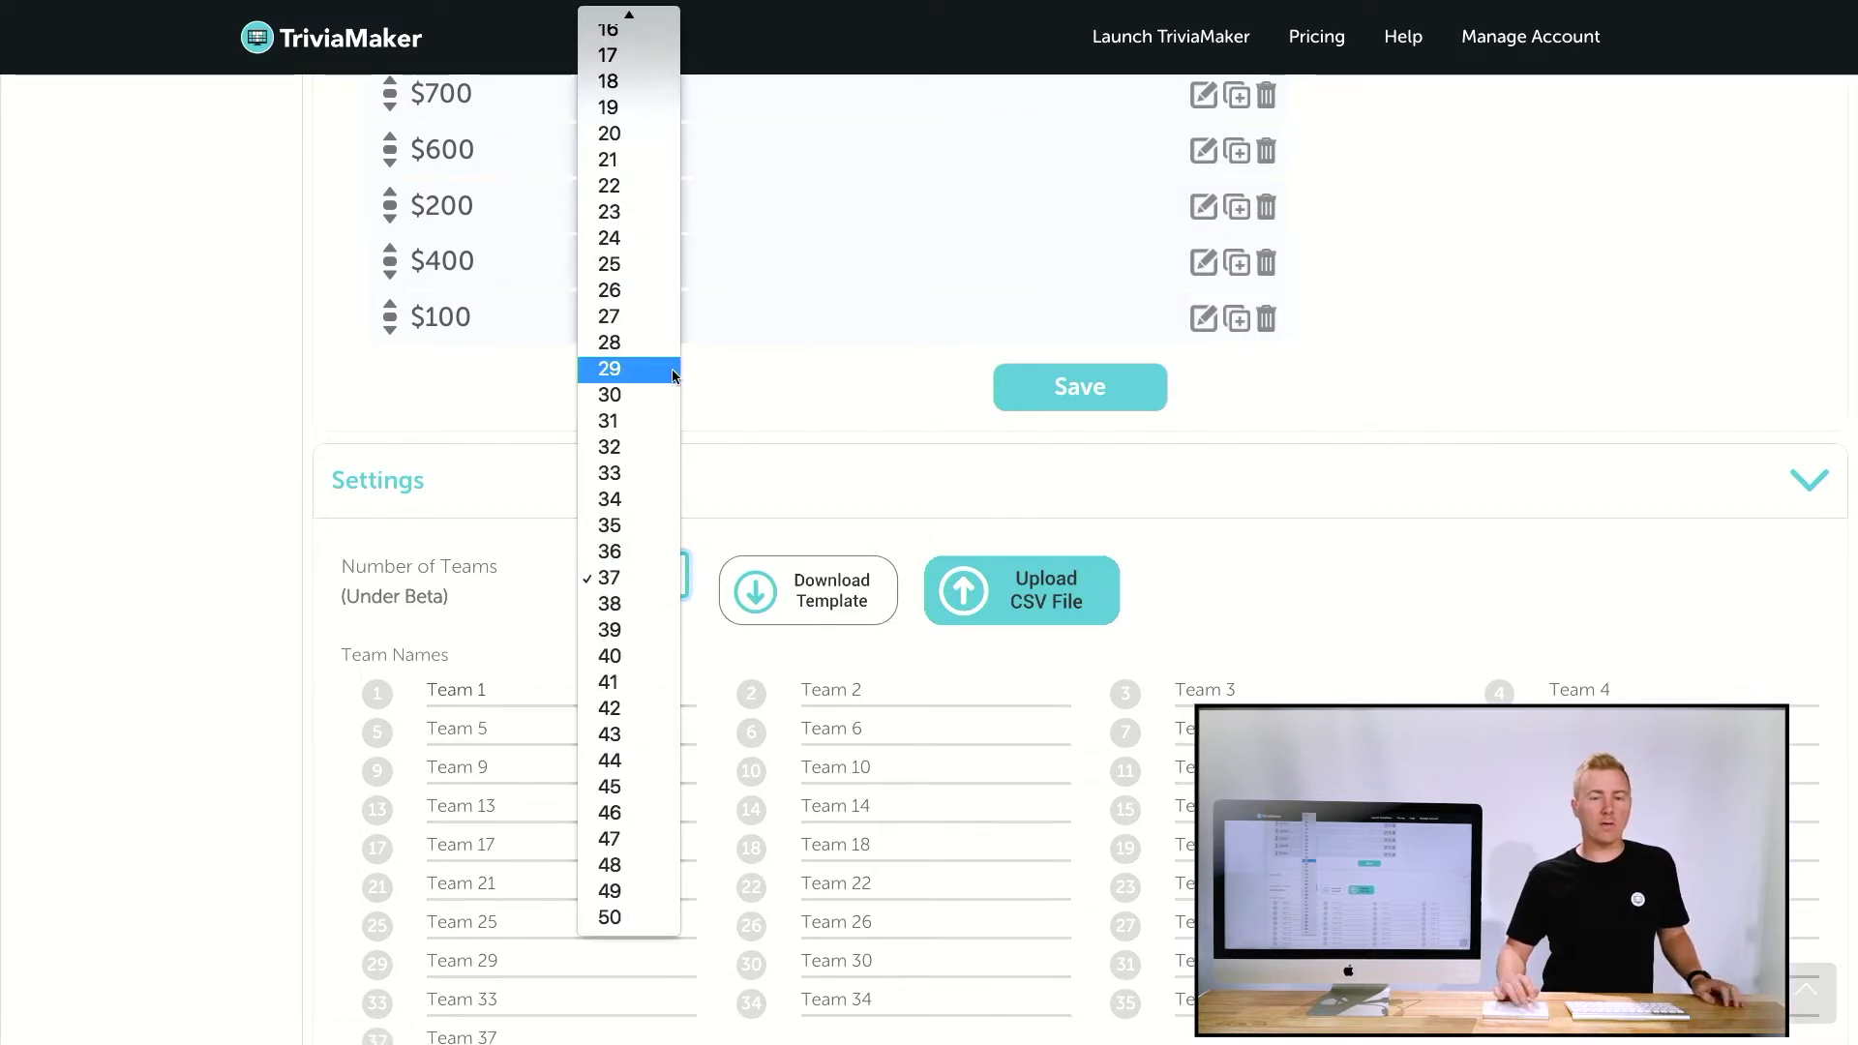
{"action": "scroll", "coordinate": [677, 189], "scroll_direction": "up", "scroll_amount": 5}
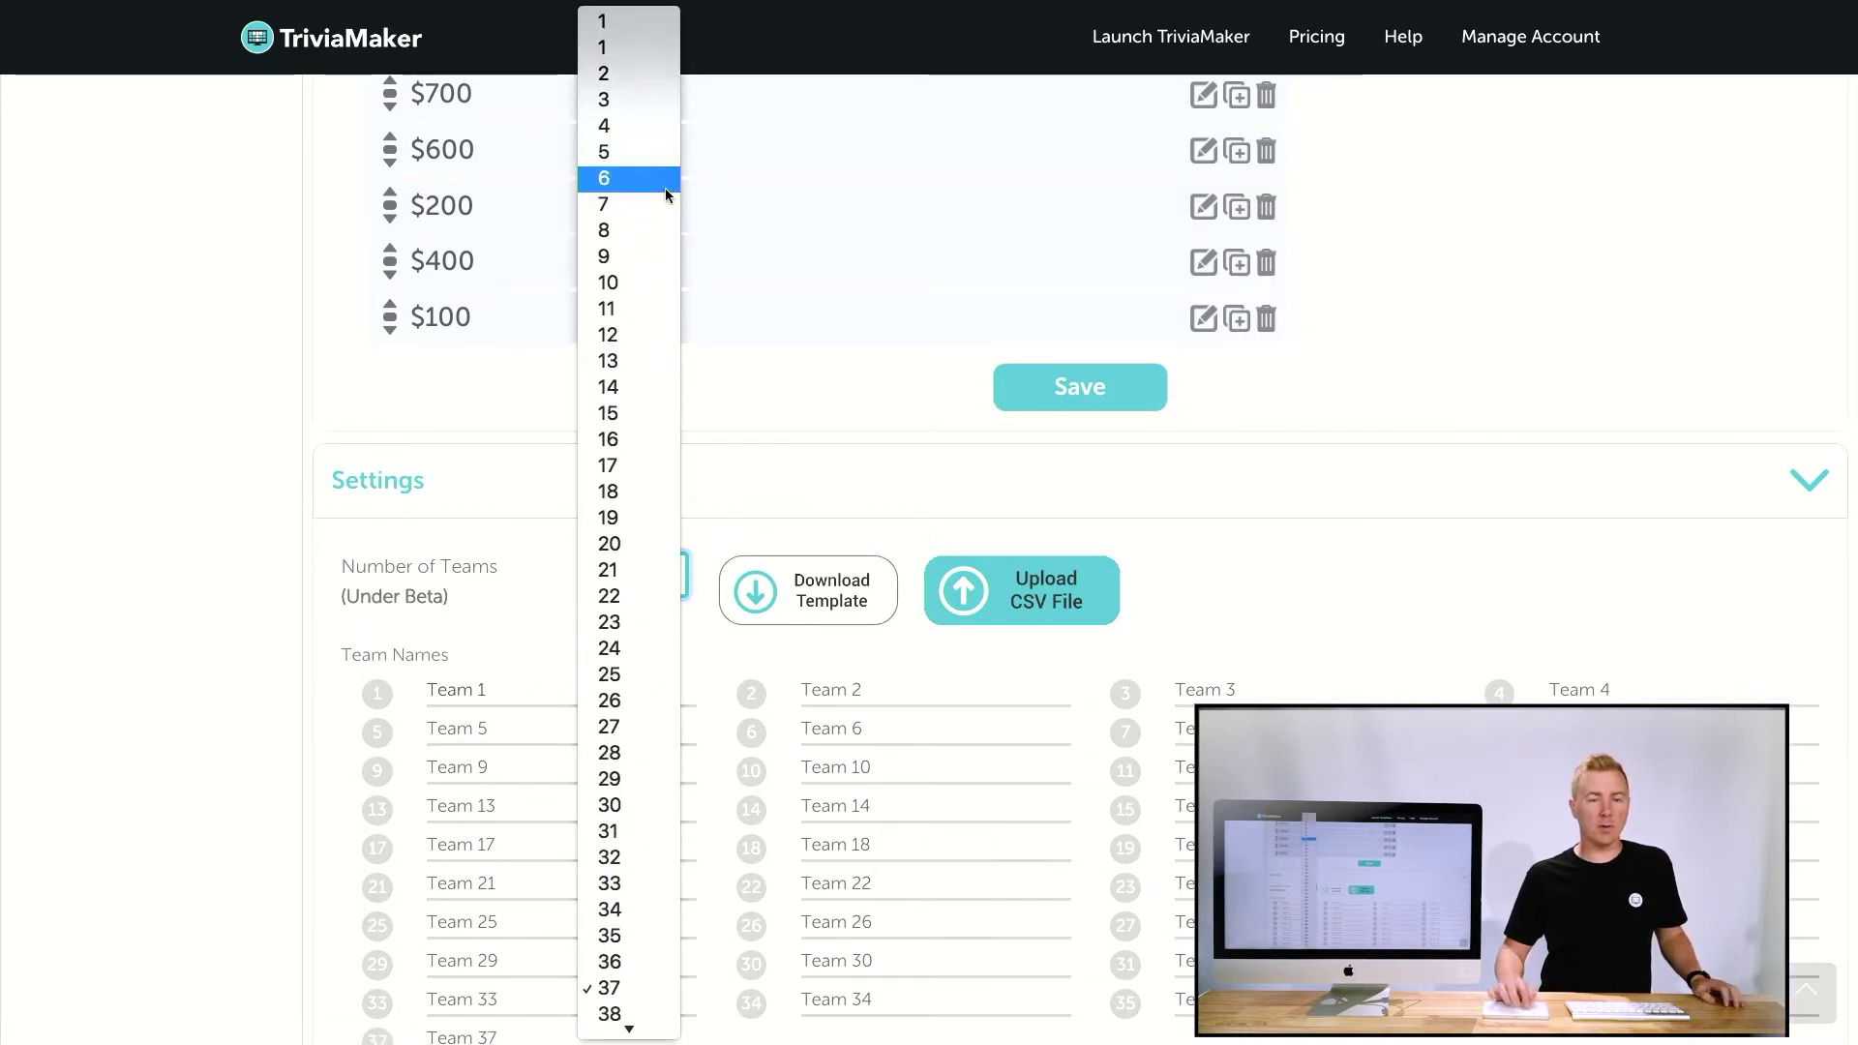
{"action": "left_click", "coordinate": [619, 100]}
Check the Team 1 and Team 2 name fields and save the settings
{"action": "left_click", "coordinate": [475, 689]}
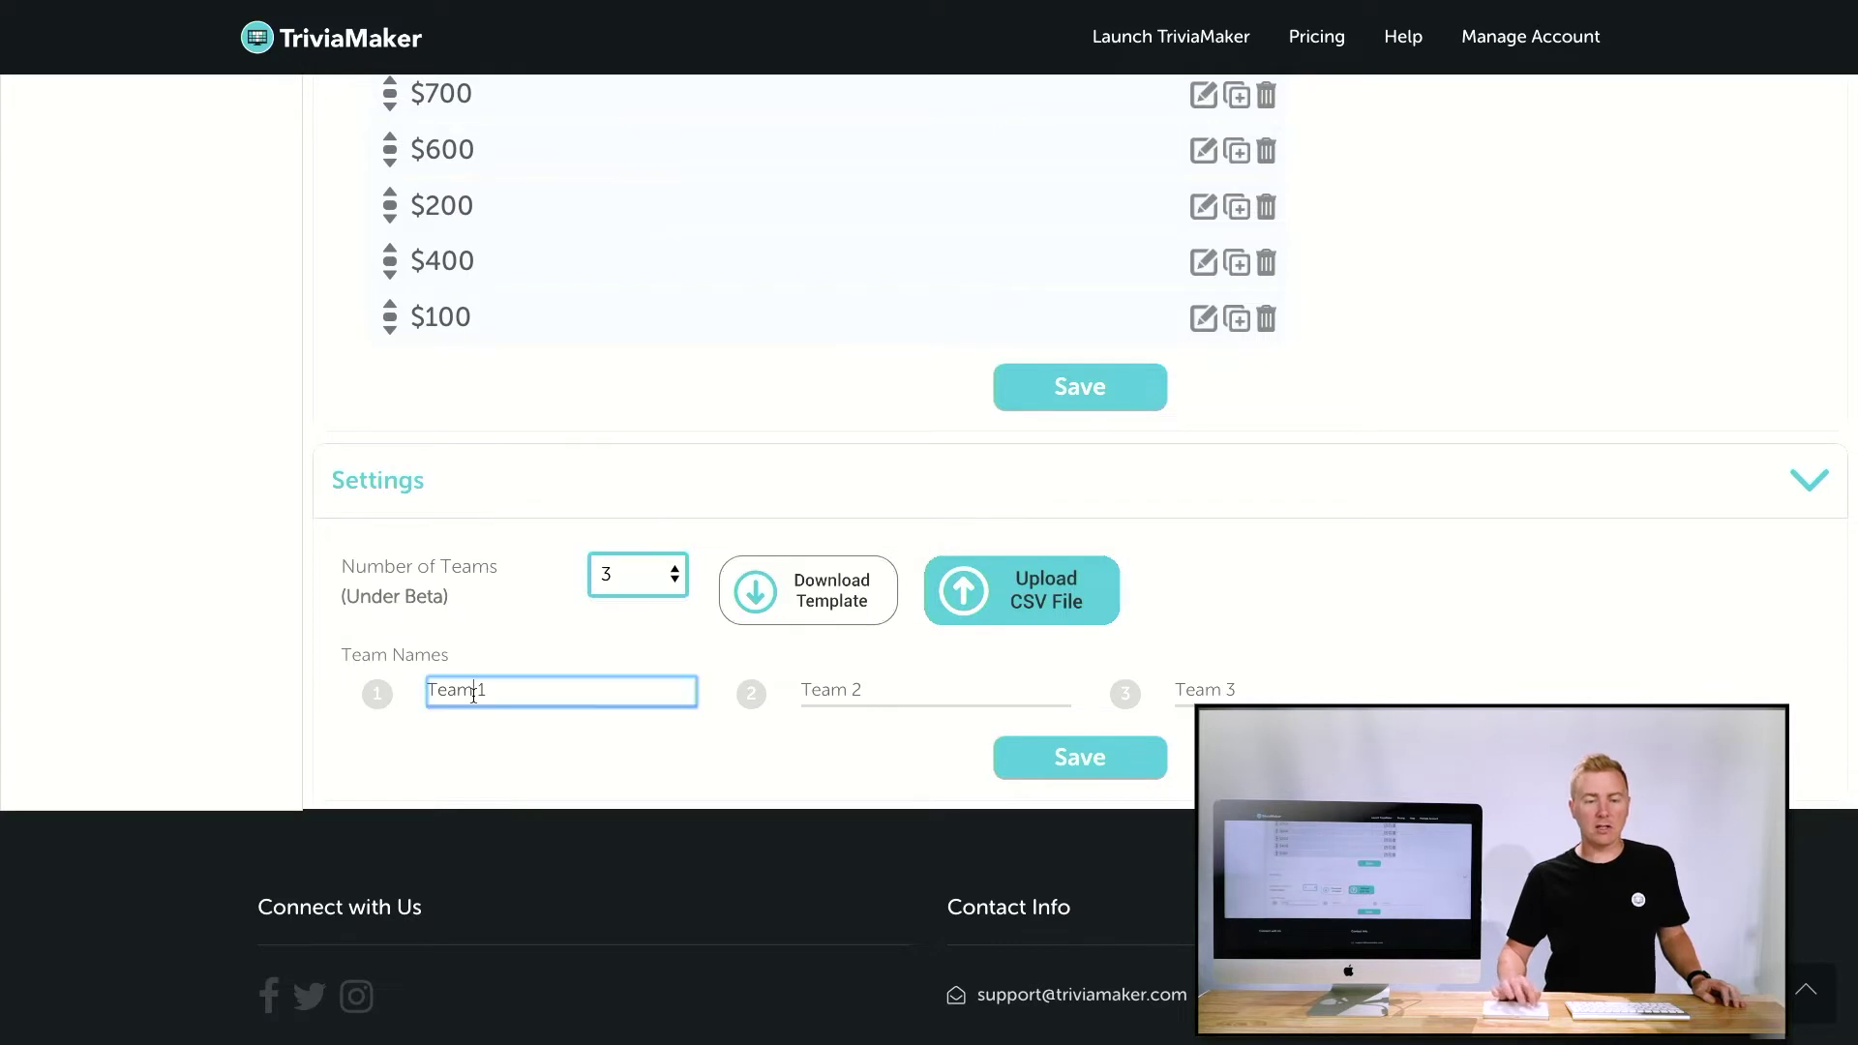
{"action": "left_click", "coordinate": [859, 689]}
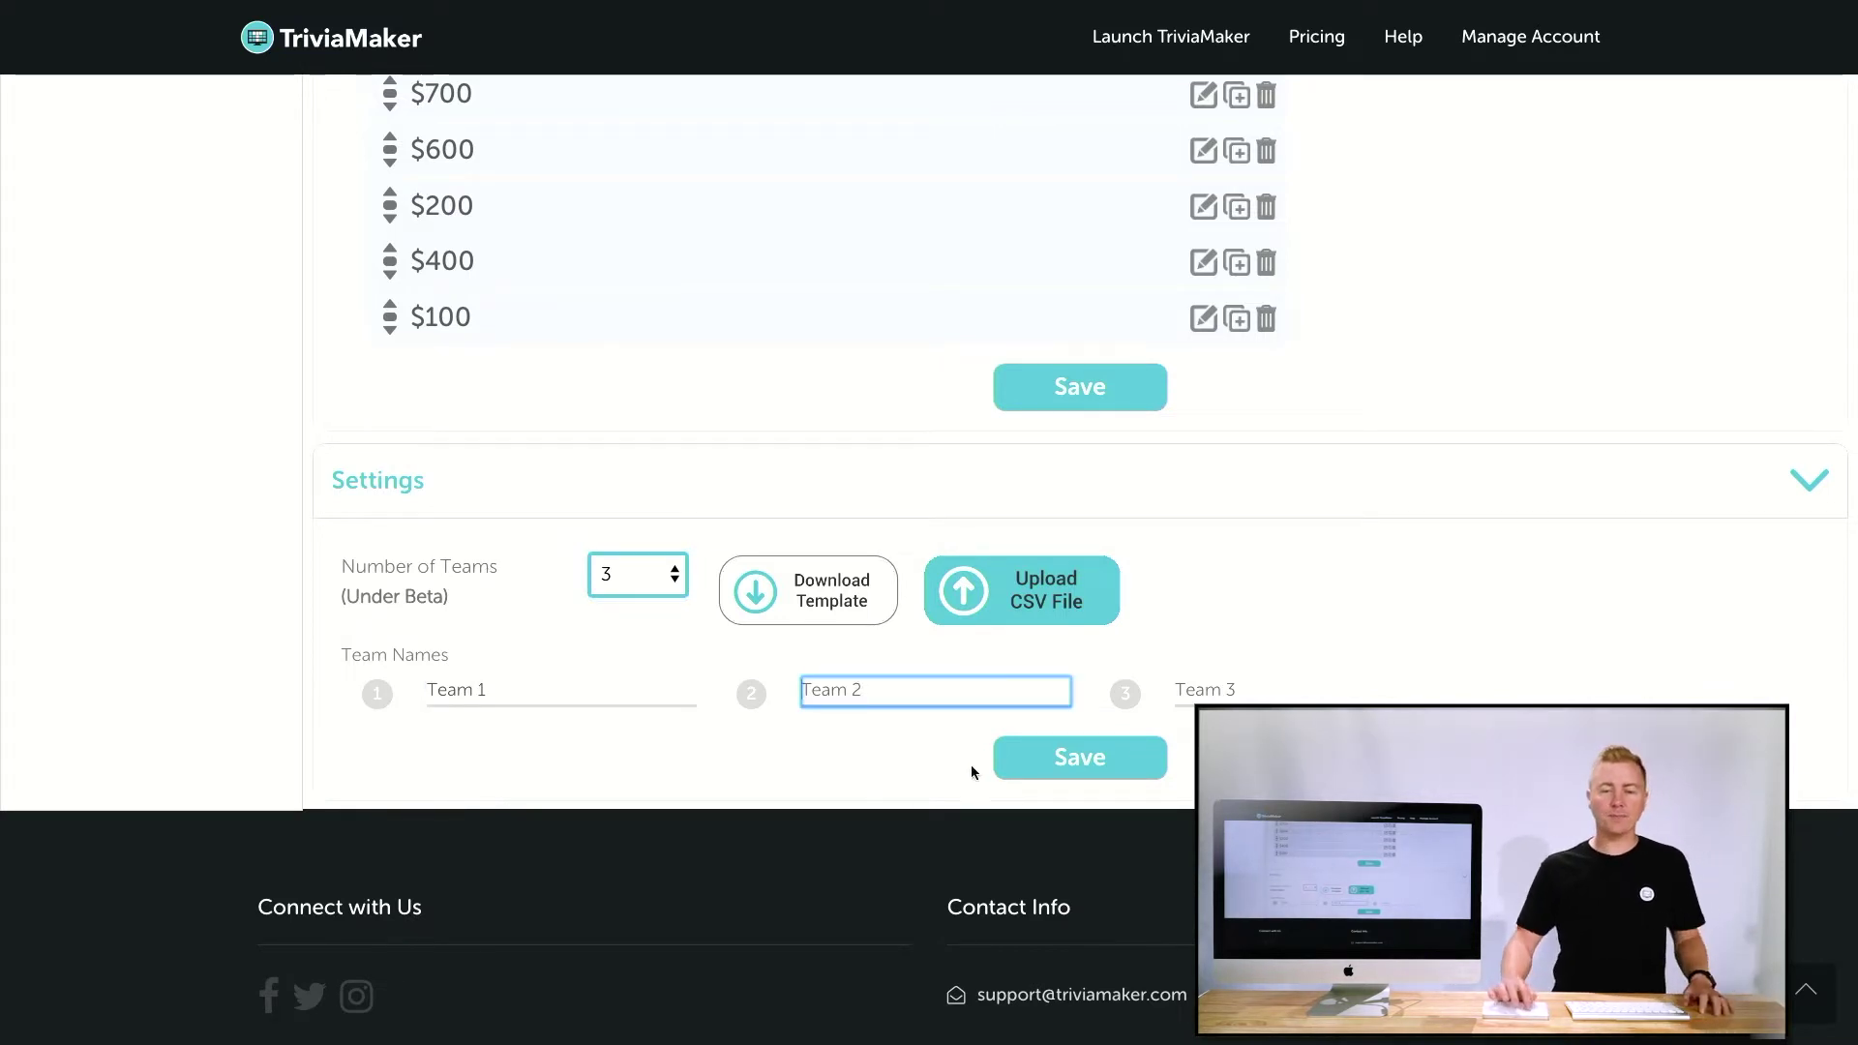
{"action": "left_click", "coordinate": [1106, 771]}
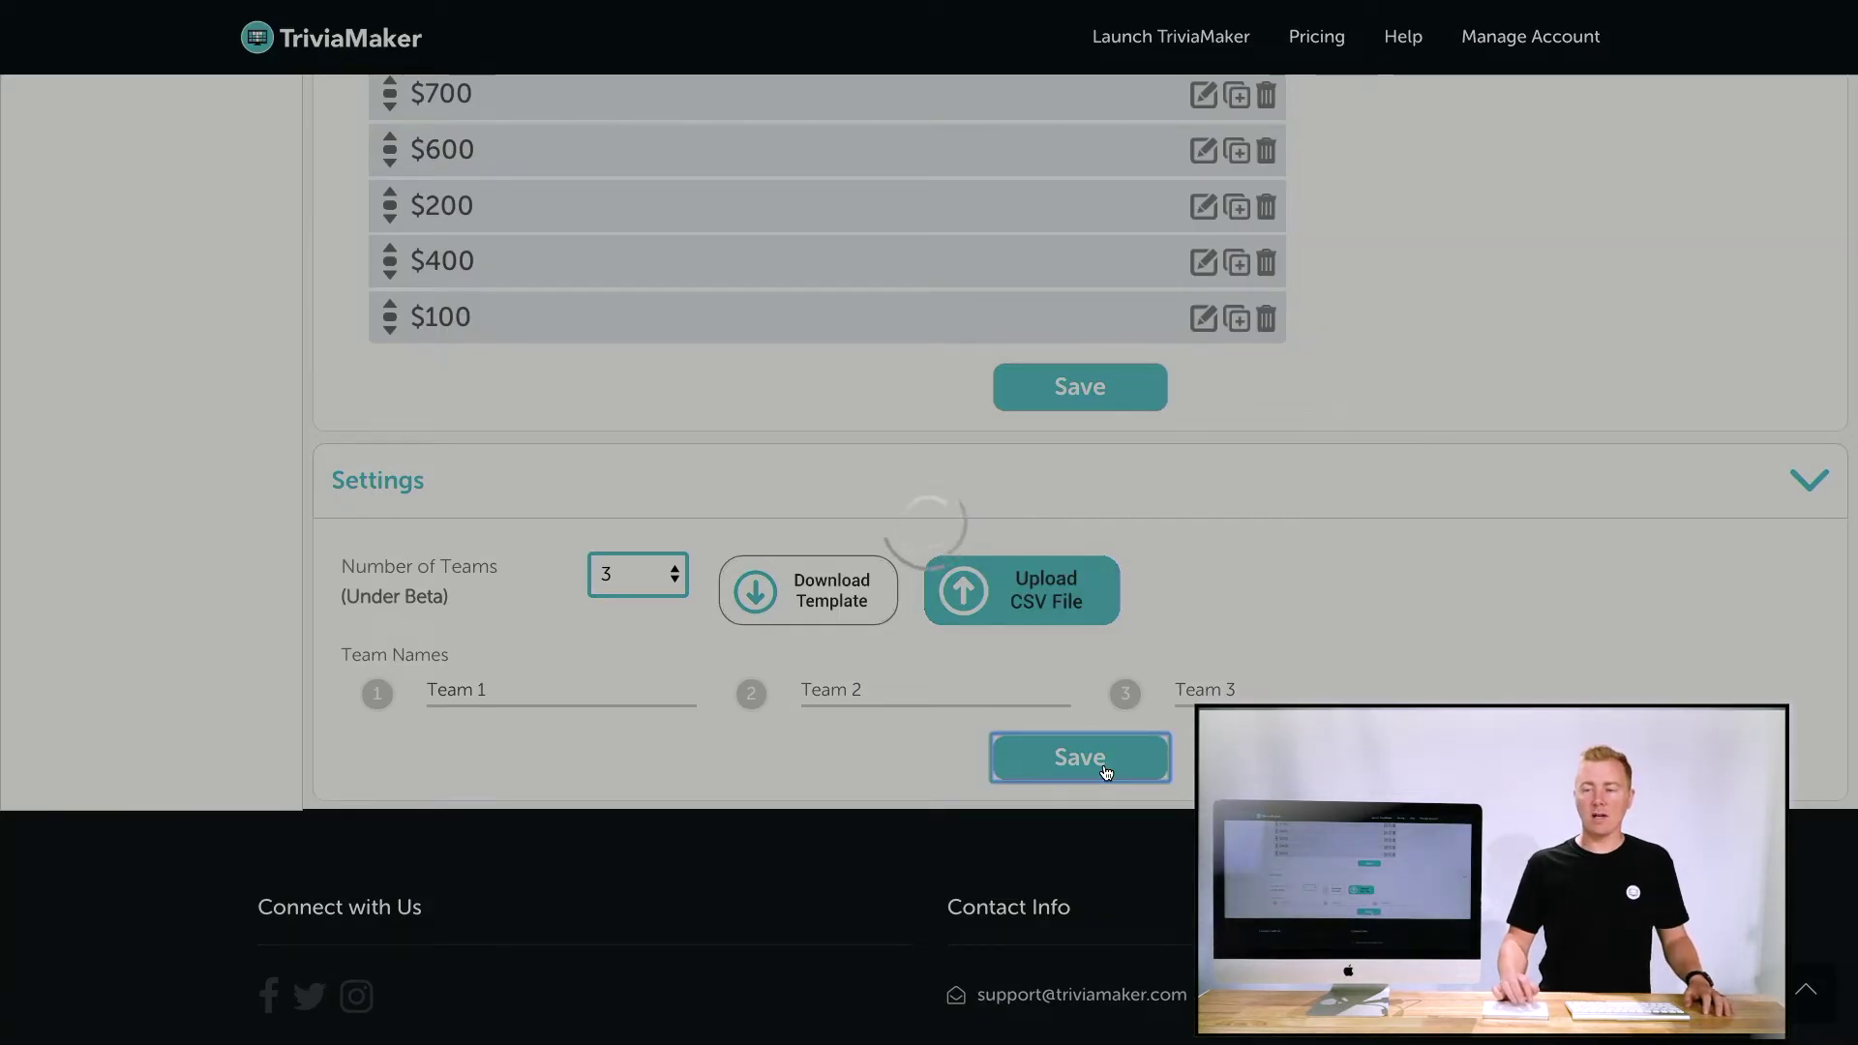
Start playing the Wheel 1 game to bring up the display options
{"action": "scroll", "coordinate": [1105, 771], "scroll_direction": "up", "scroll_amount": 20}
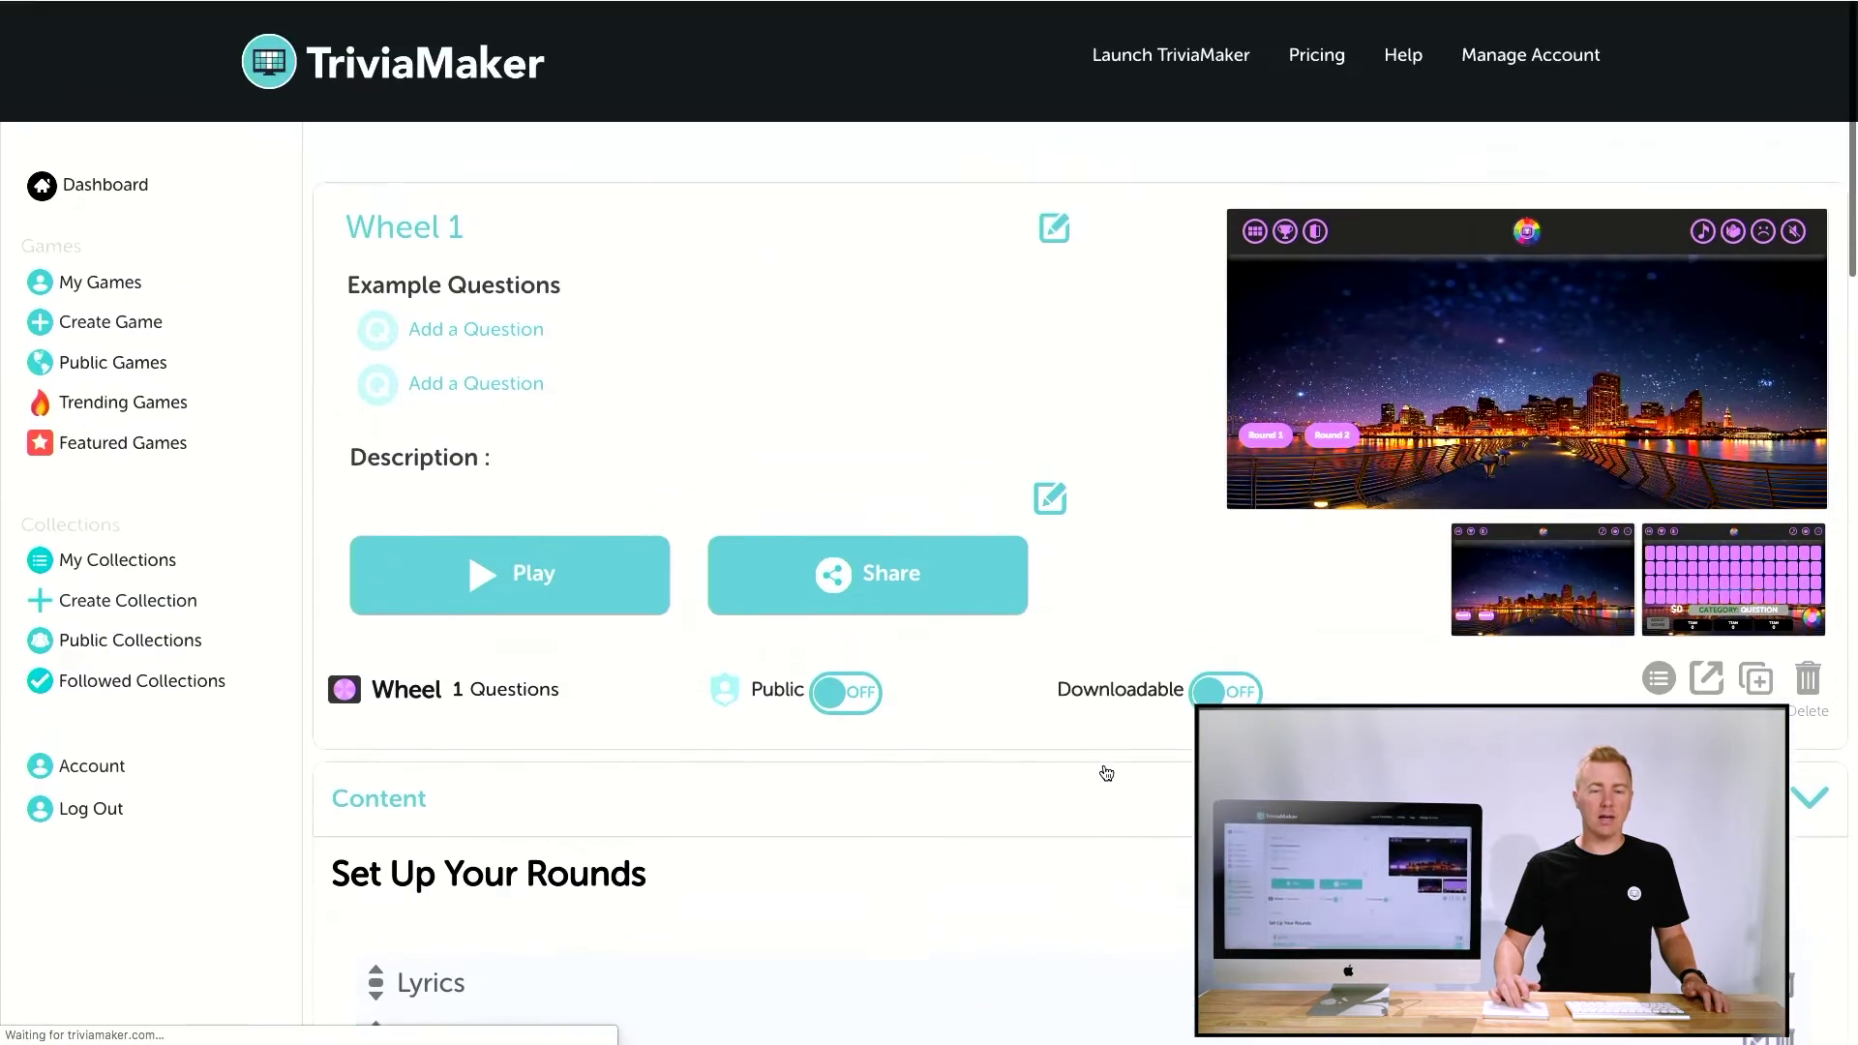
{"action": "left_click", "coordinate": [544, 579]}
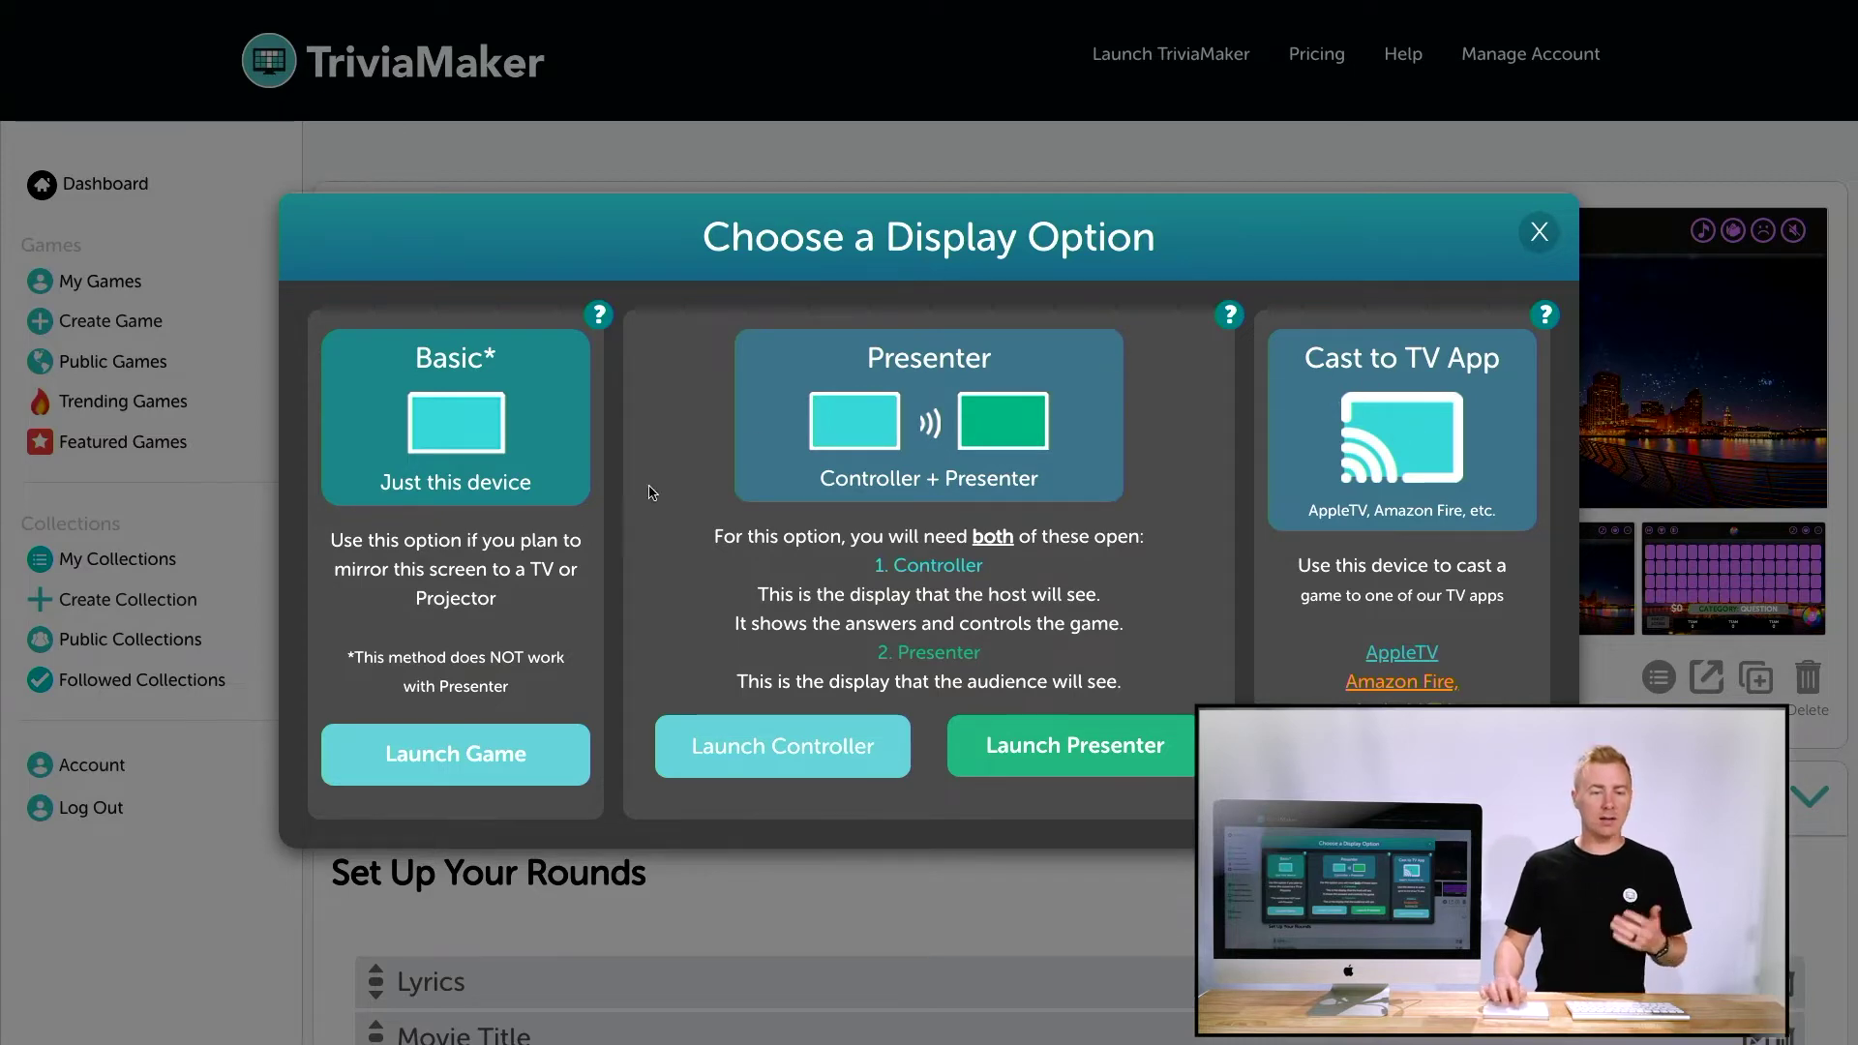
Launch Wheel 1 in Basic mode, show a thumbs-up reaction, and open Round 1 (Lyrics)
{"action": "left_click", "coordinate": [463, 751]}
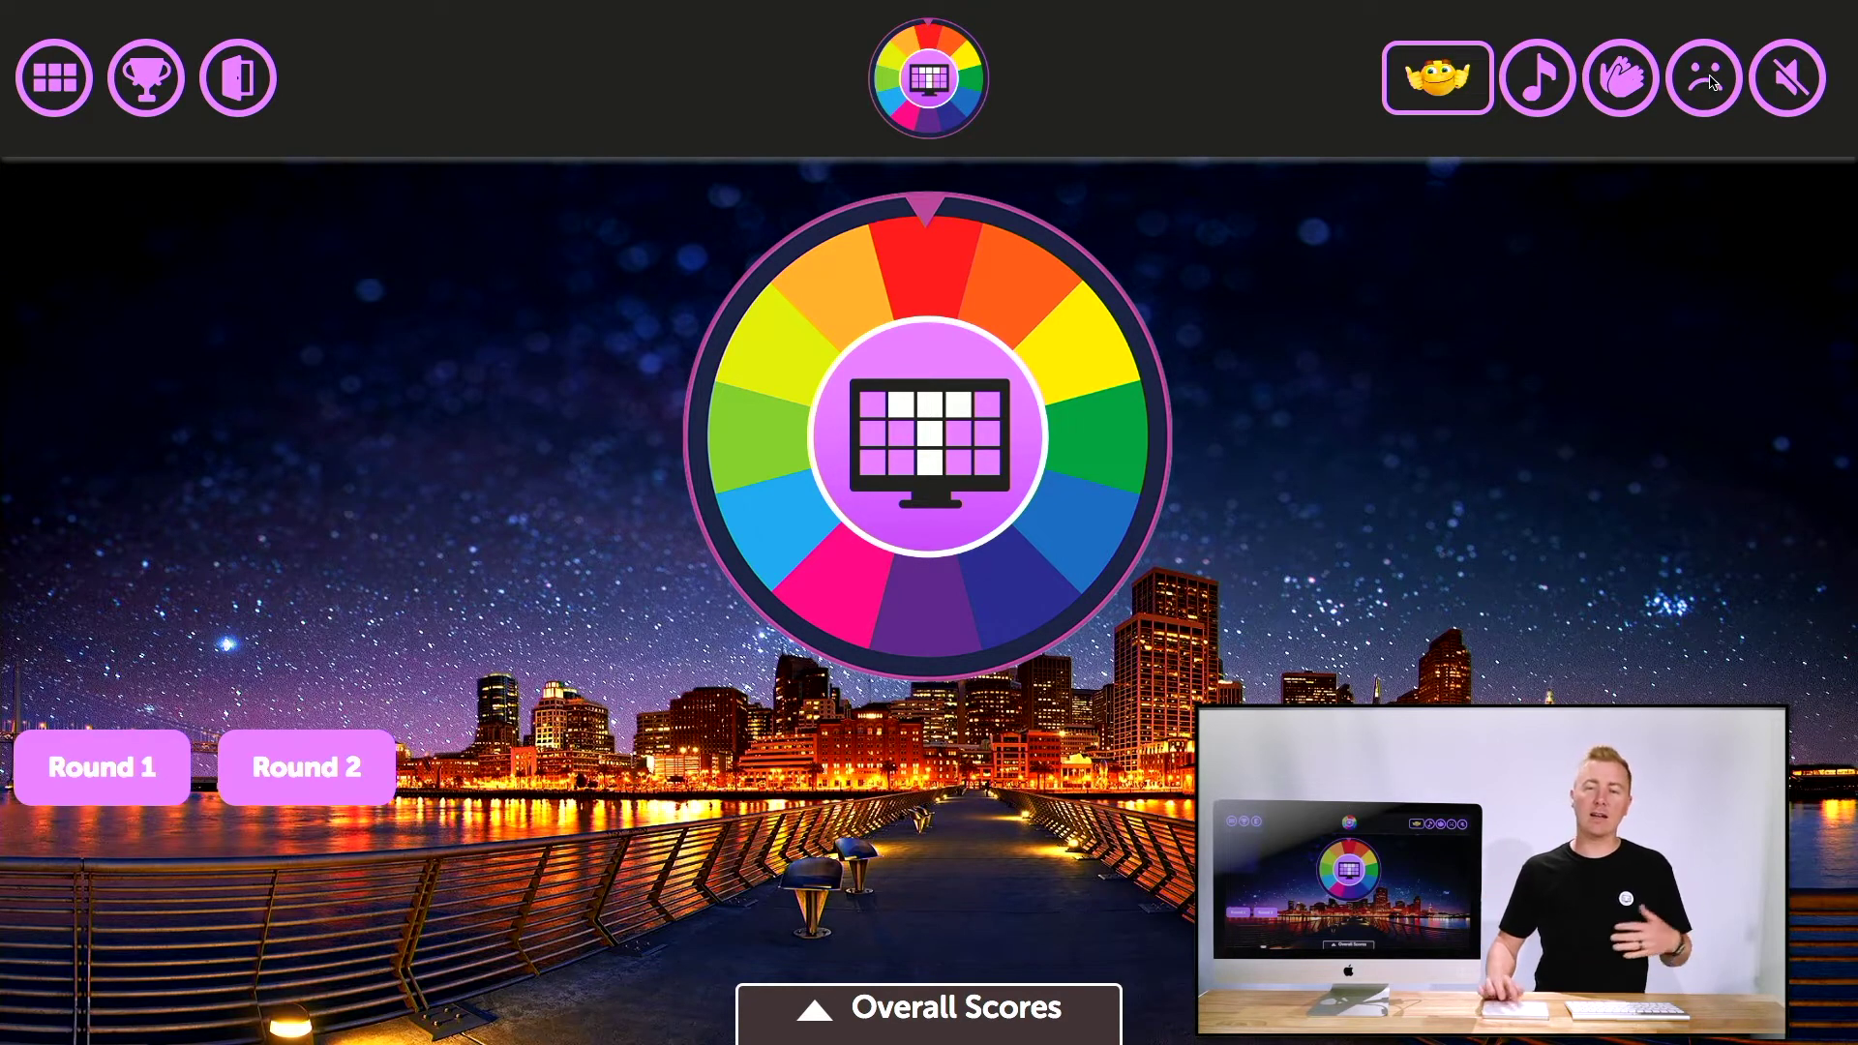
{"action": "left_click", "coordinate": [1439, 90]}
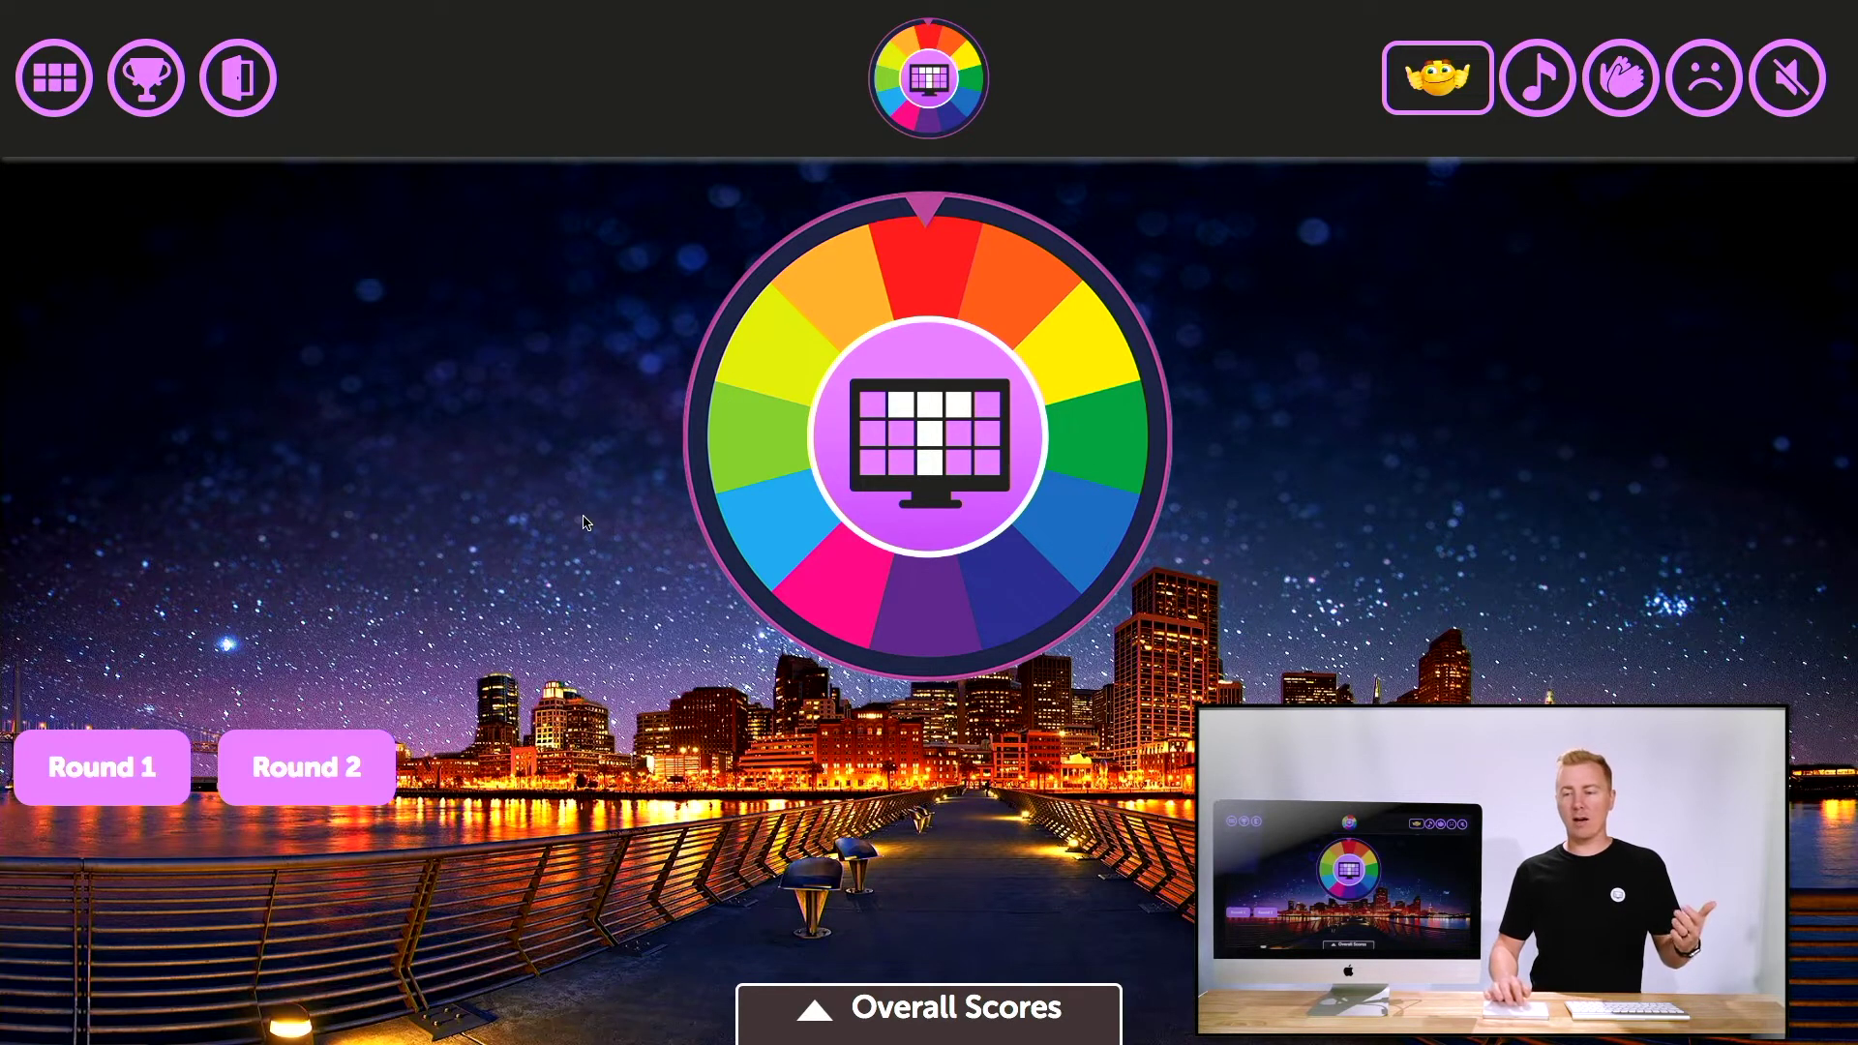
{"action": "left_click", "coordinate": [135, 772]}
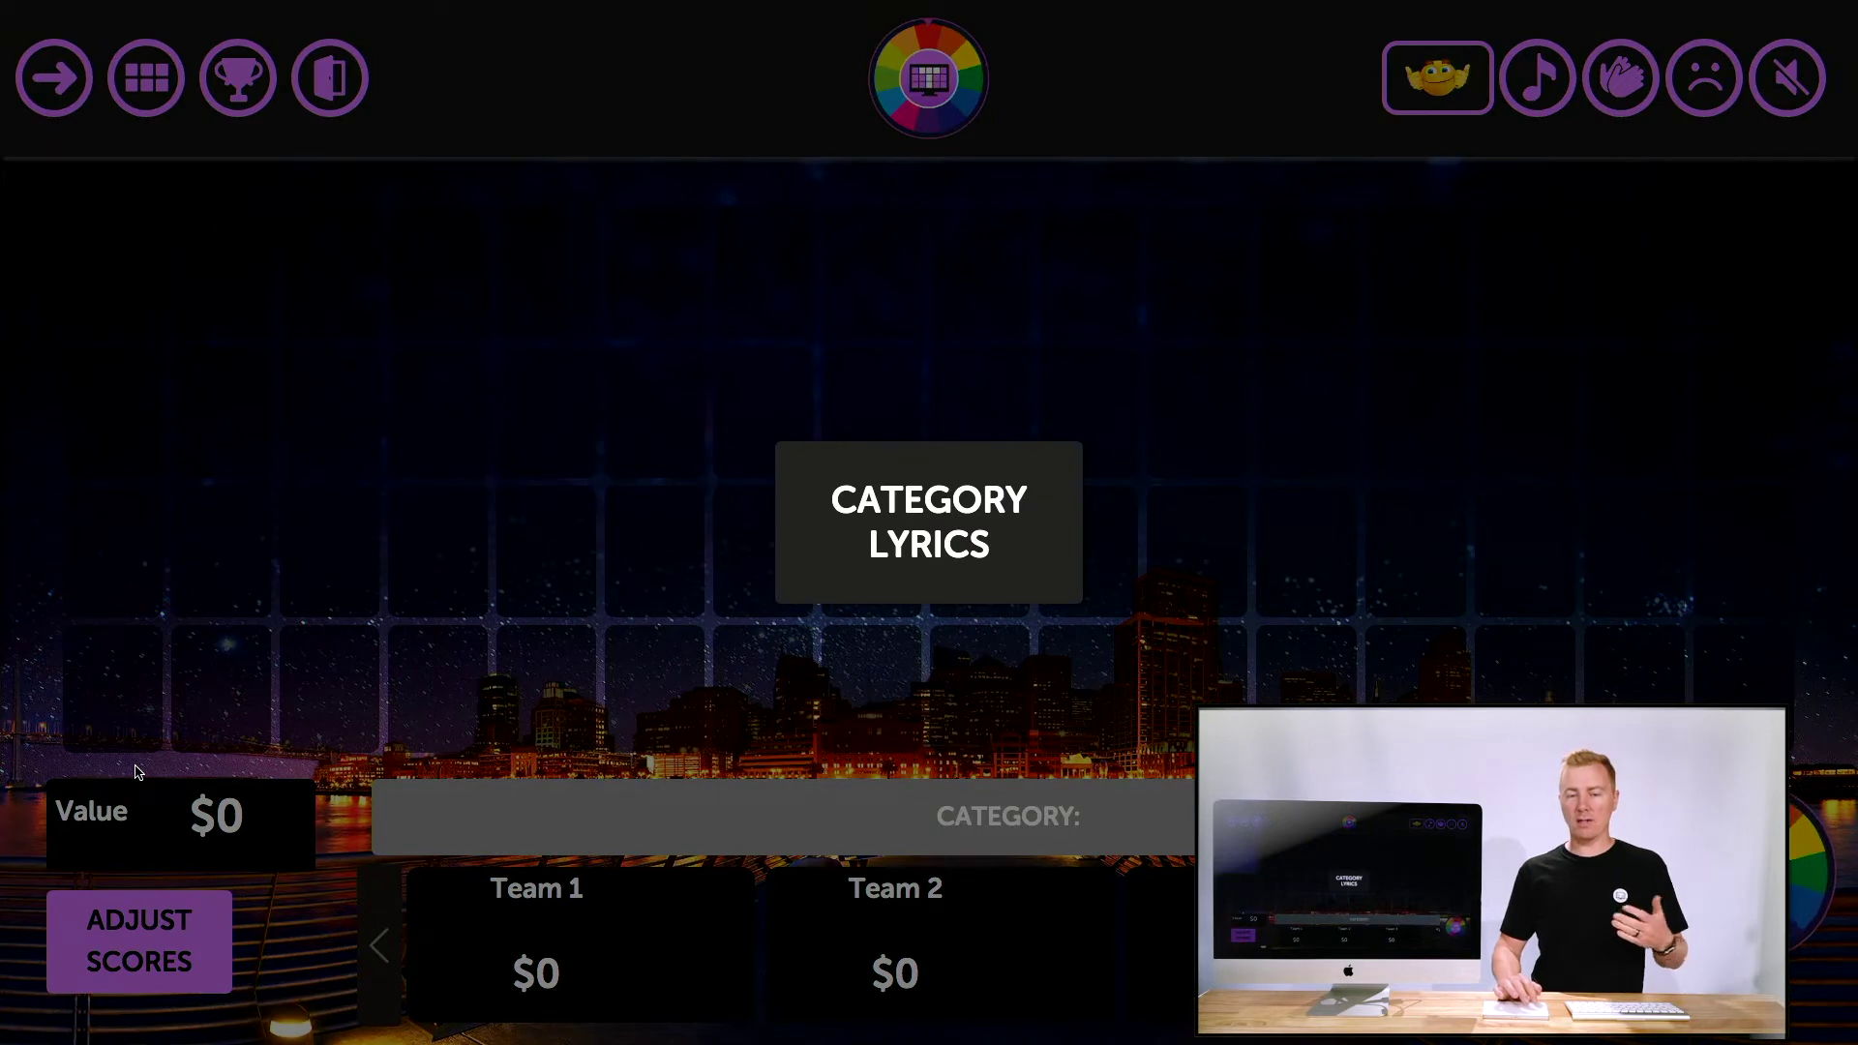
Dismiss the Lyrics category card, assign Team 1 the turn, and choose Spin
{"action": "double_click", "coordinate": [1068, 821]}
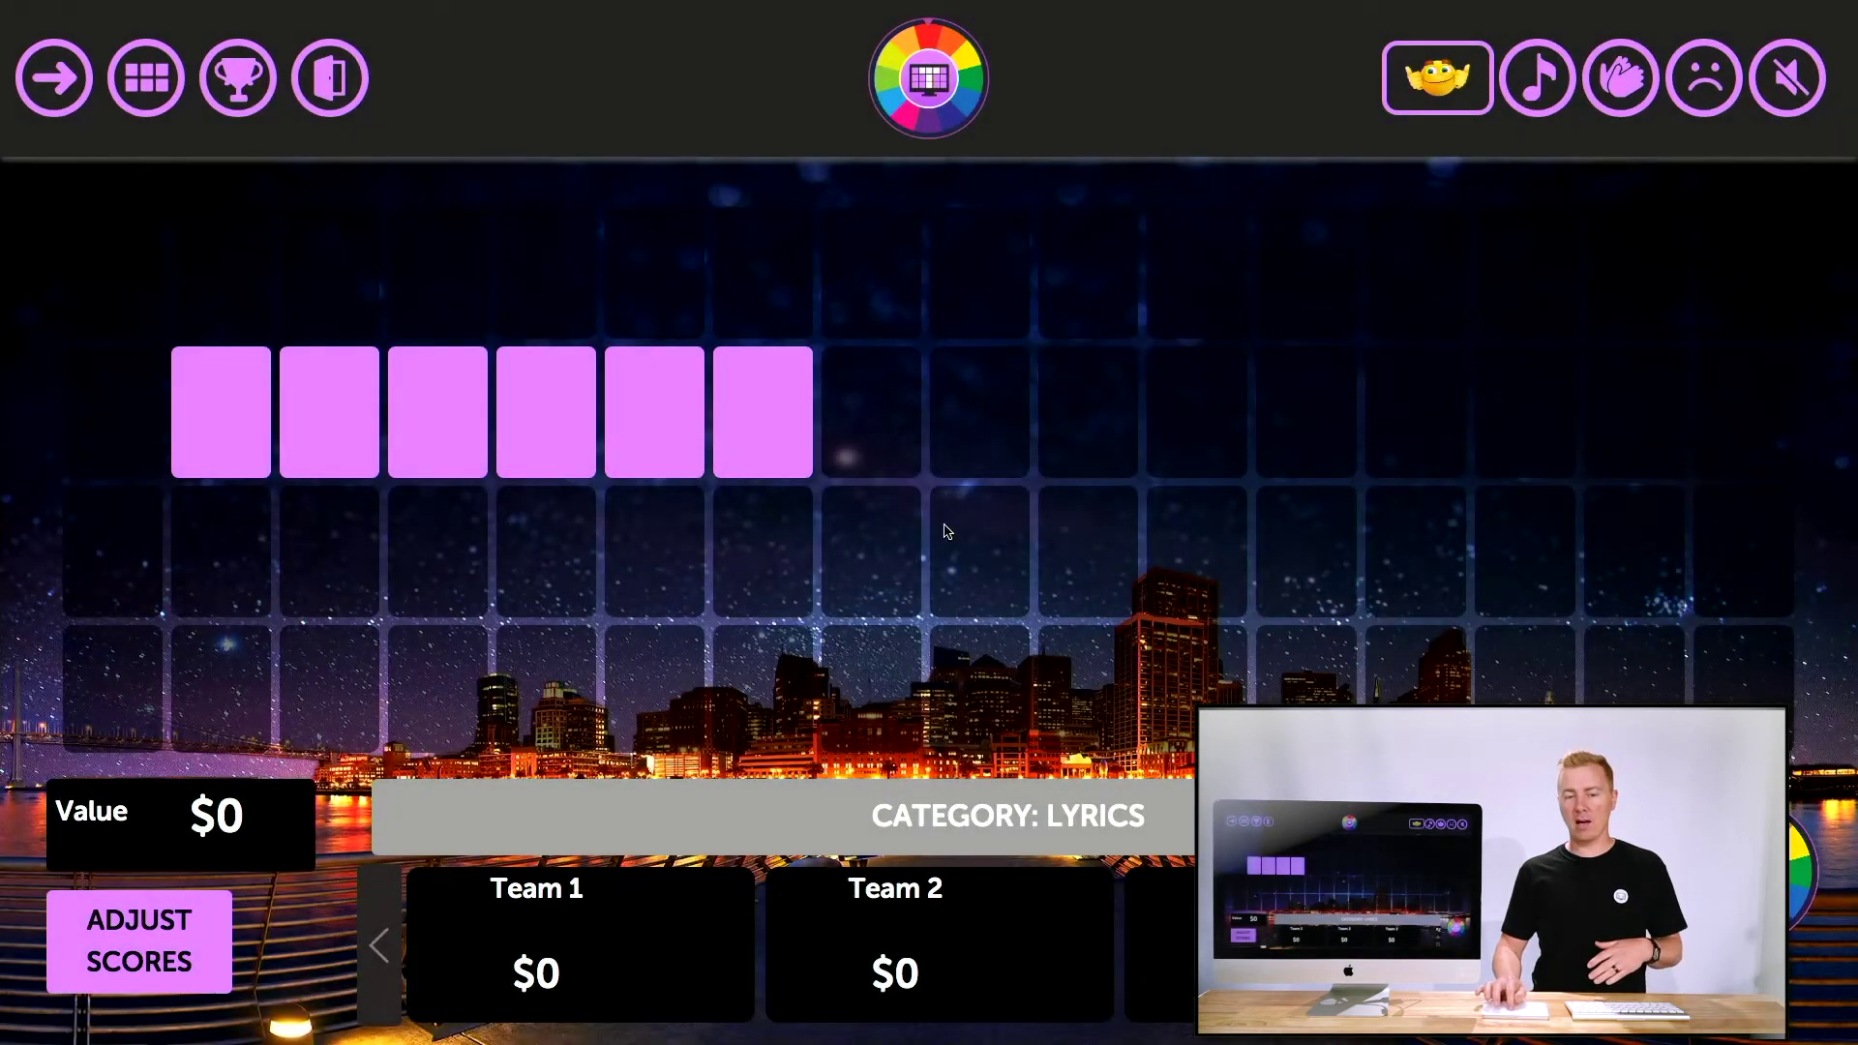
{"action": "left_click", "coordinate": [1067, 821]}
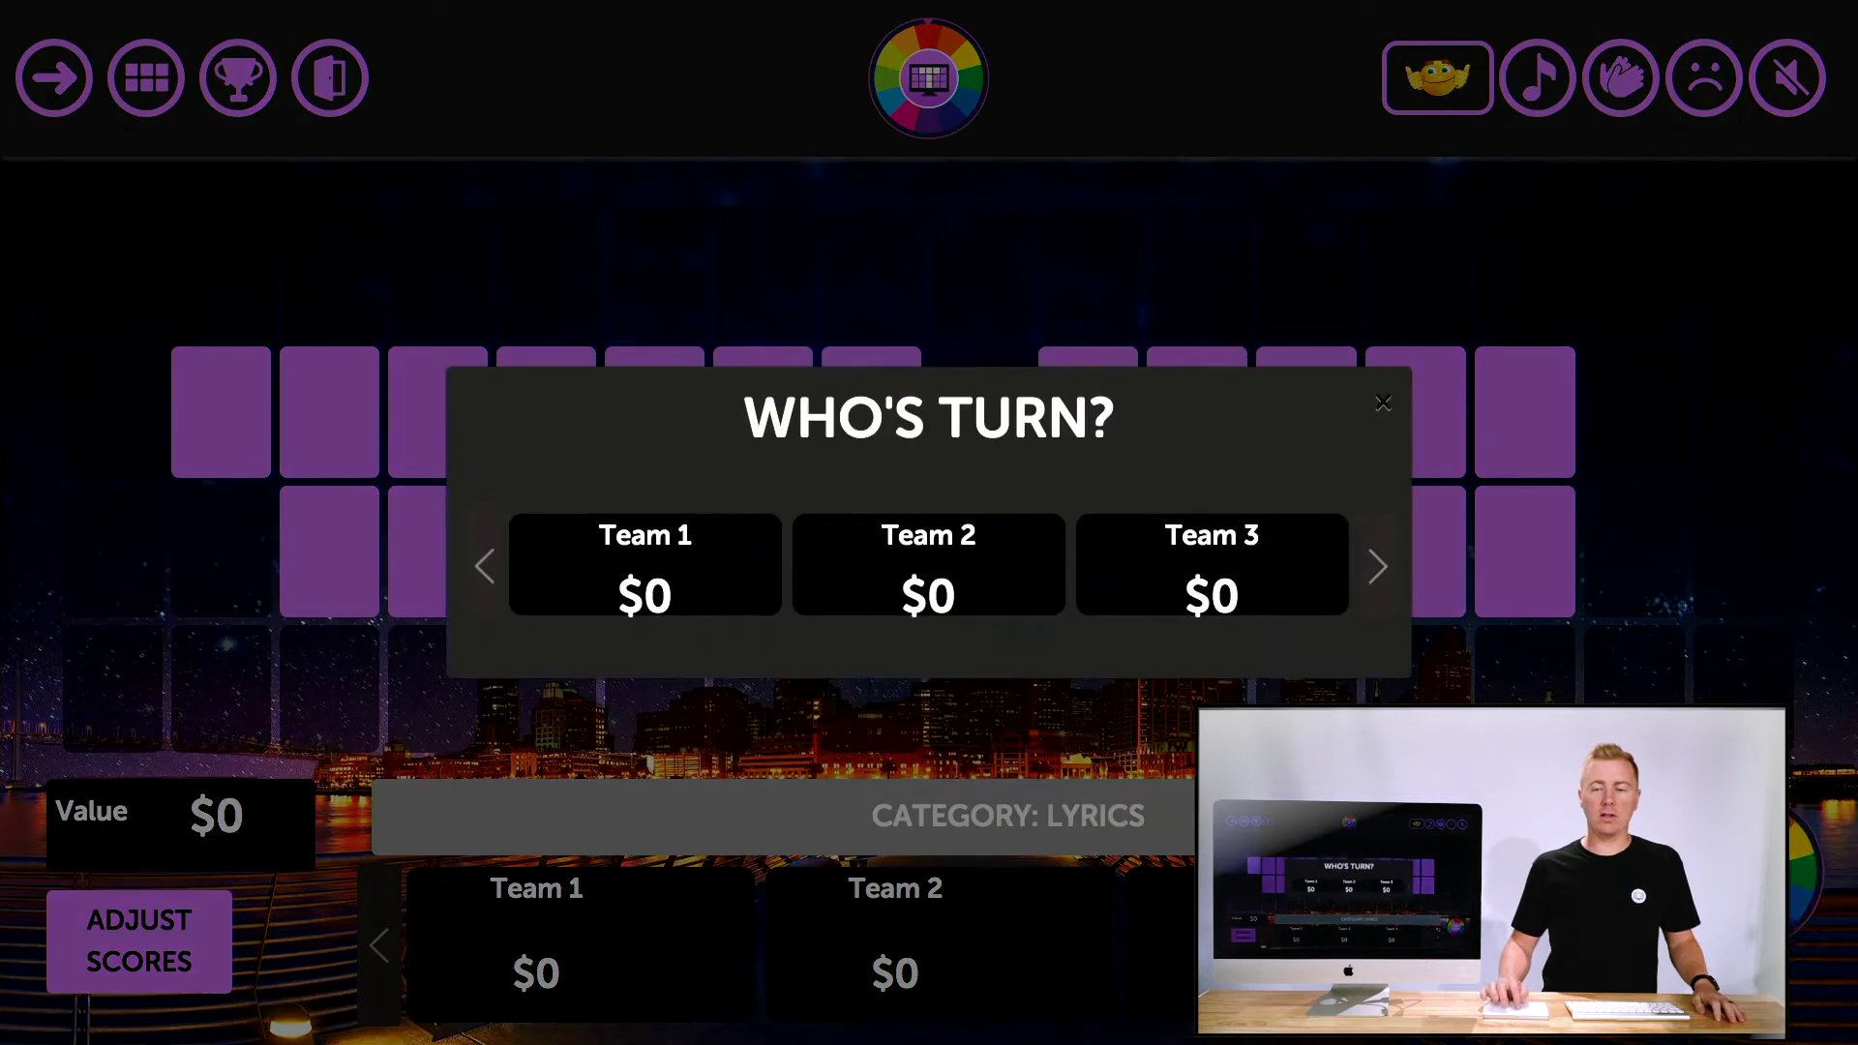
{"action": "left_click", "coordinate": [604, 546]}
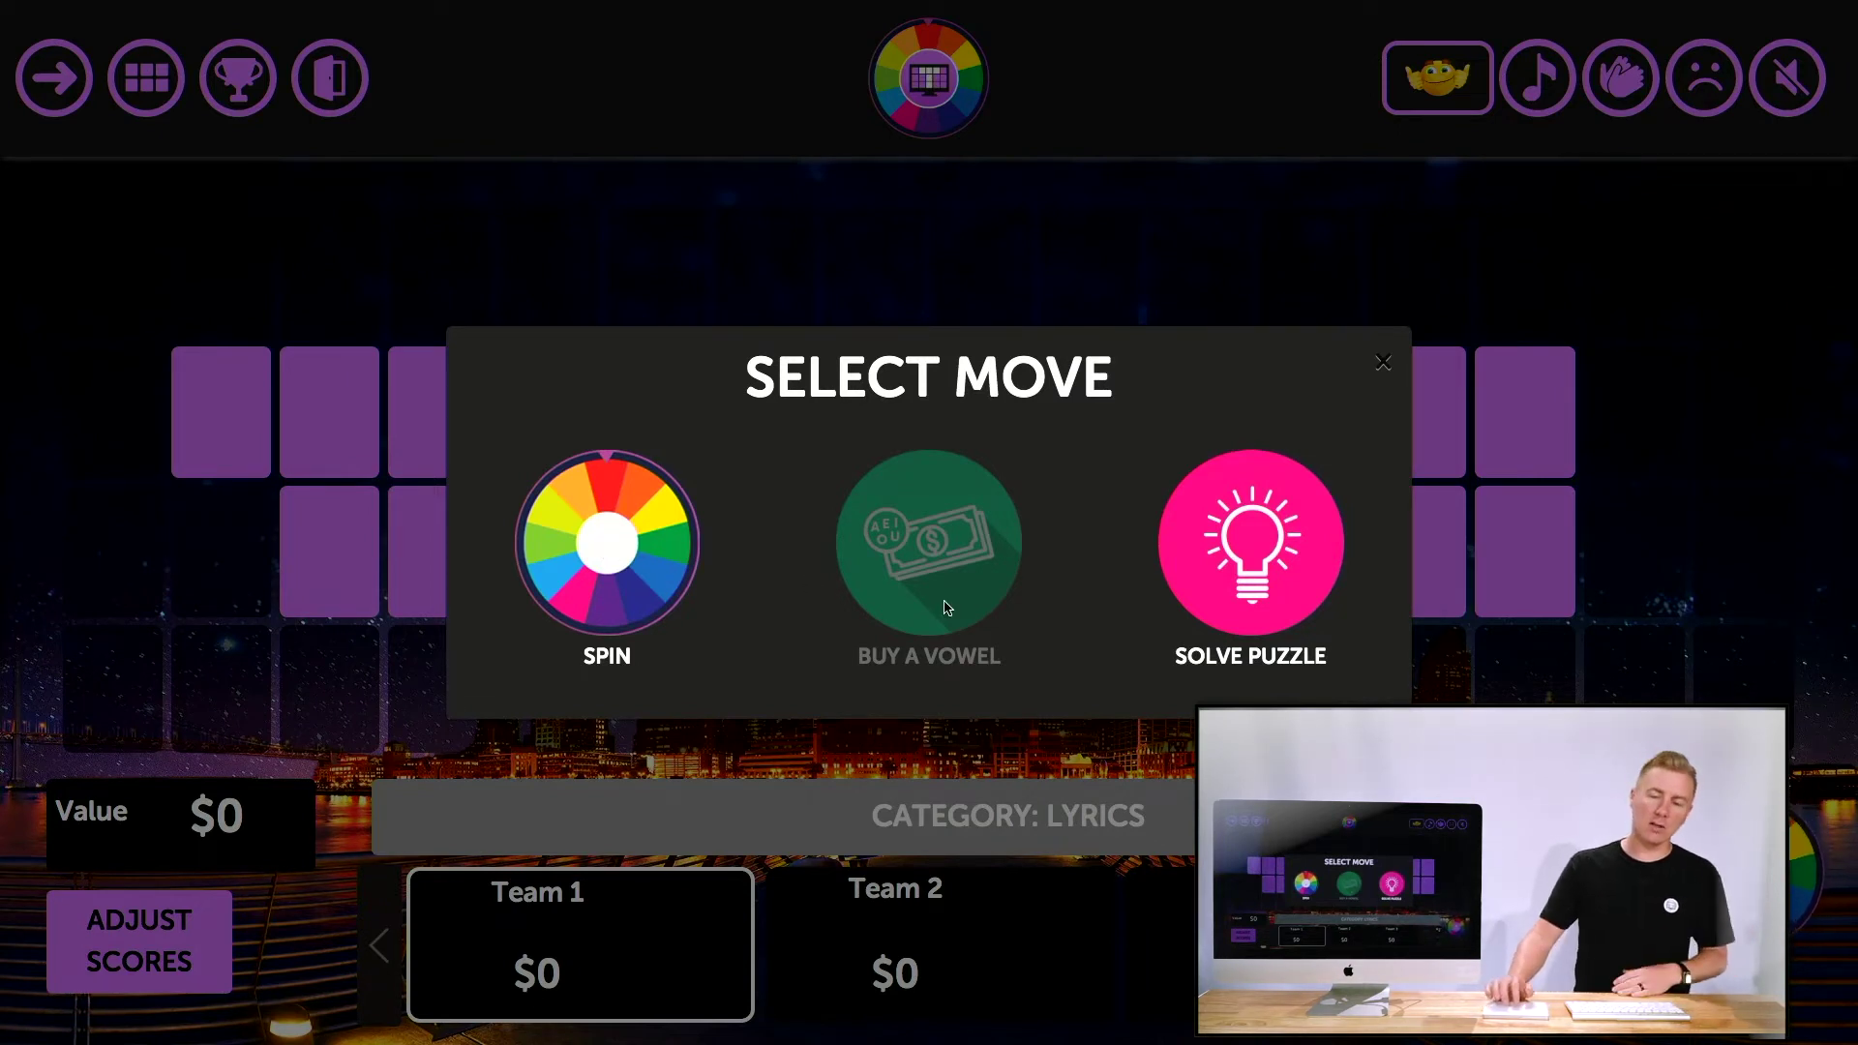
{"action": "left_click", "coordinate": [621, 594]}
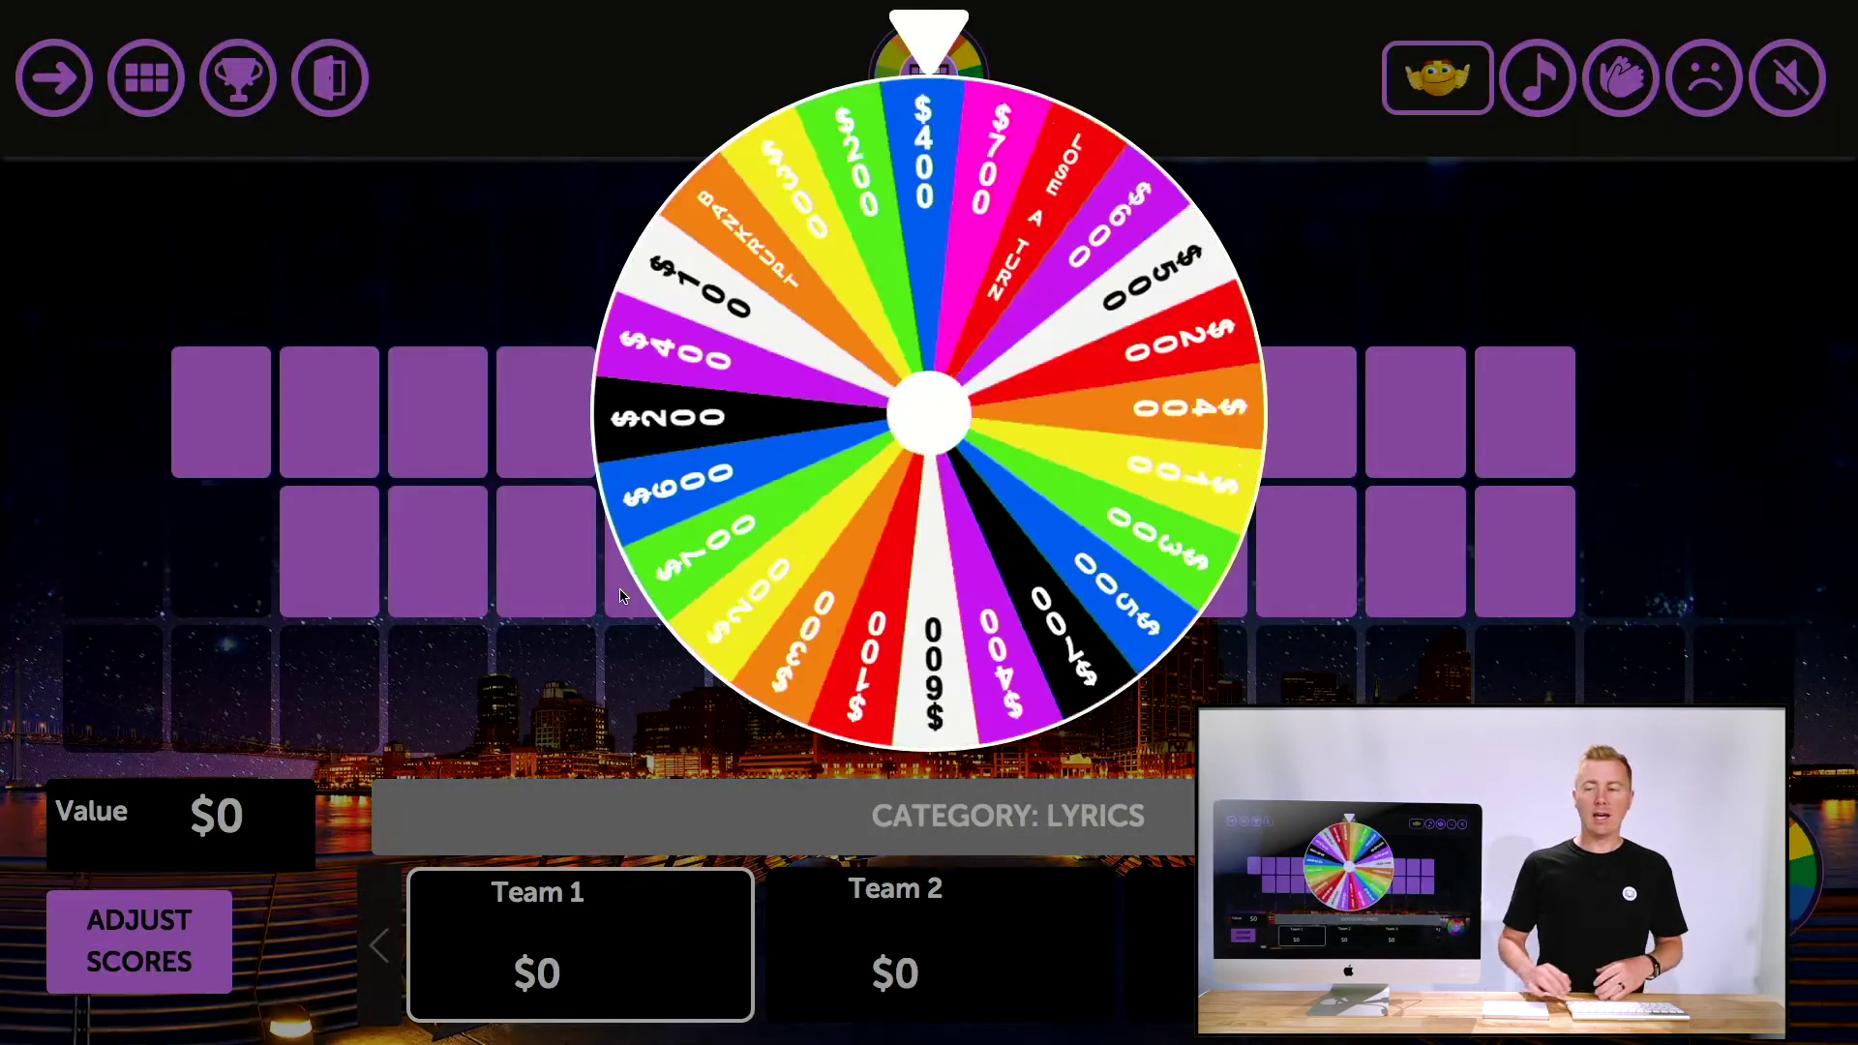